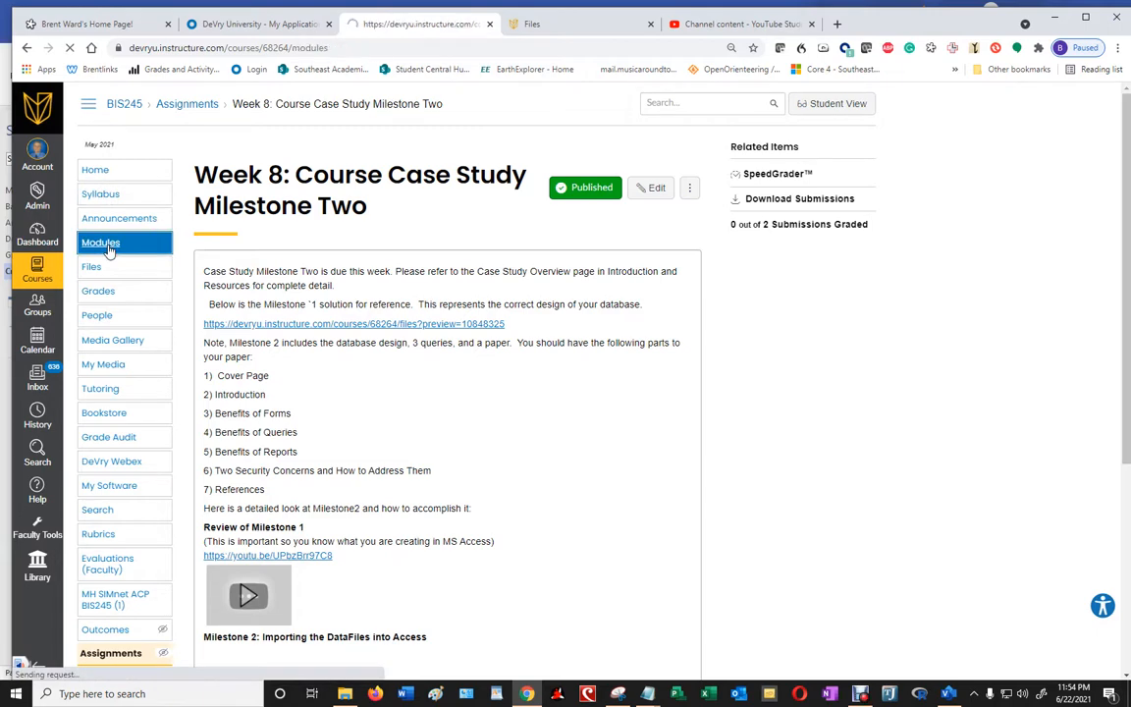
Open the Case Study Overview page in Introduction & Resources and follow its Case Study Files link
{"action": "scroll", "coordinate": [341, 310], "scroll_direction": "down", "scroll_amount": 3}
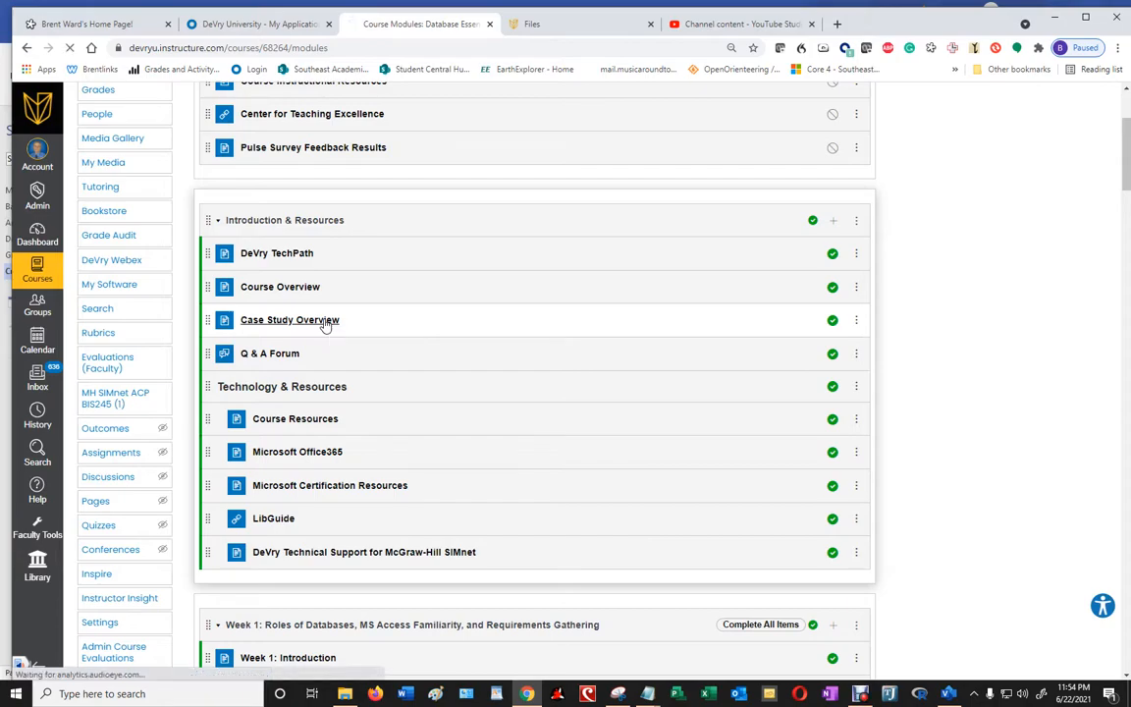
{"action": "left_click", "coordinate": [326, 322]}
{"action": "left_click_drag", "start_coordinate": [1128, 224], "coordinate": [1129, 344]}
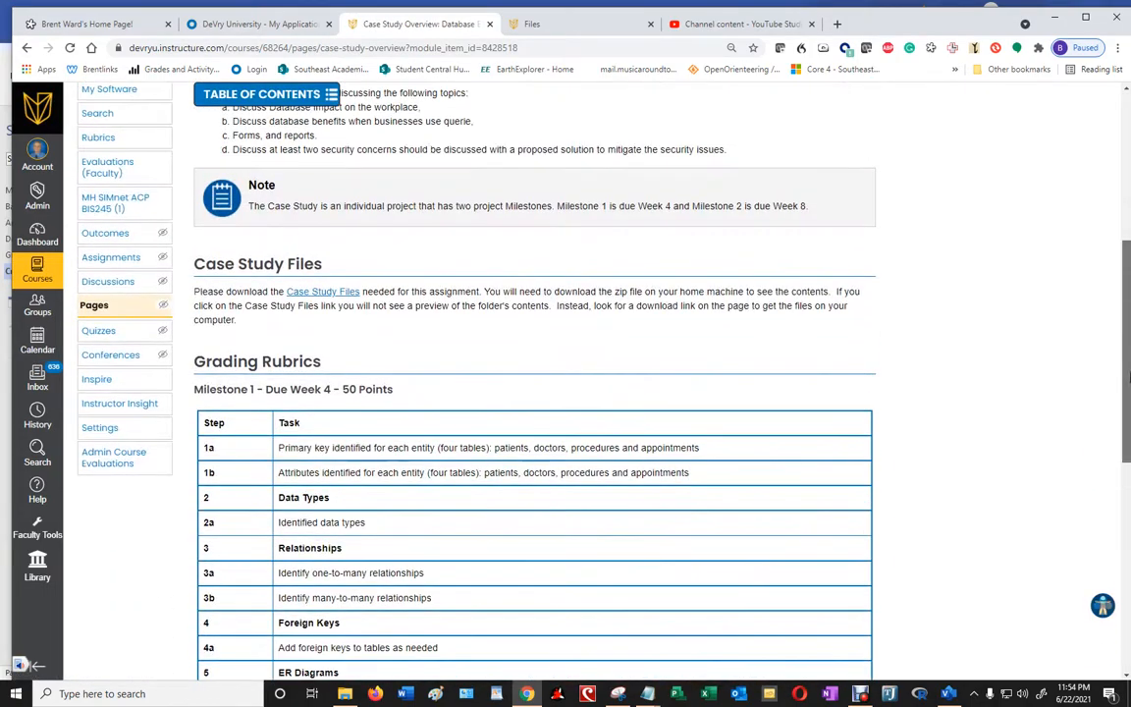
{"action": "left_click", "coordinate": [312, 300]}
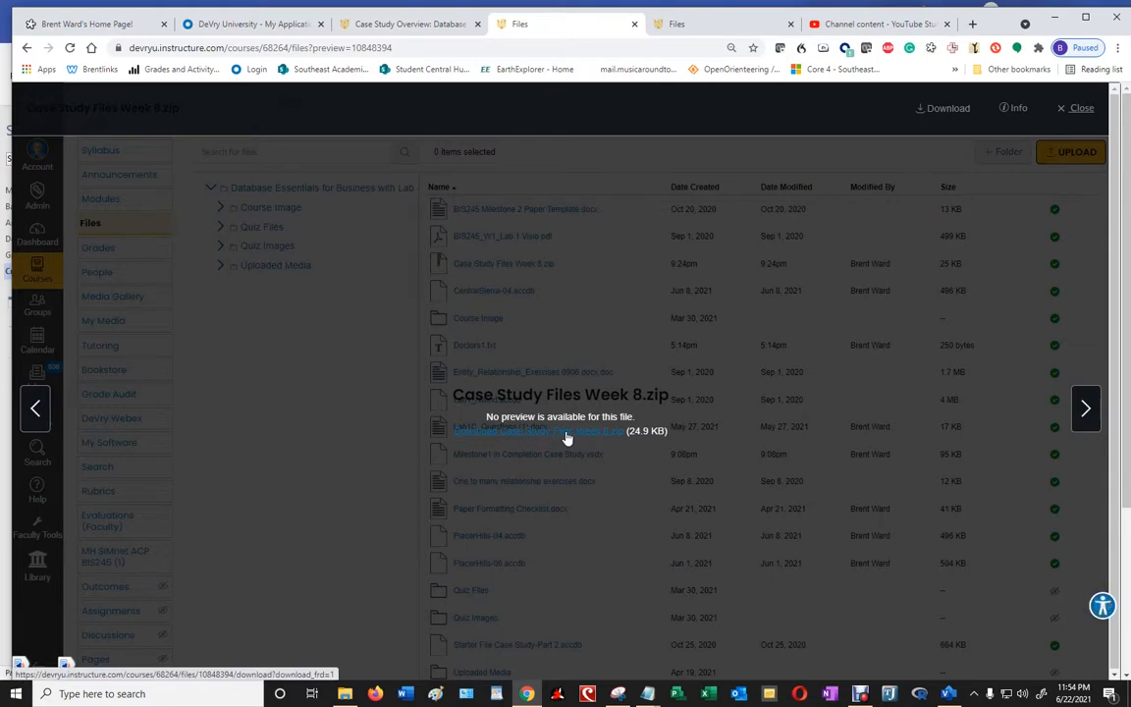
{"action": "left_click", "coordinate": [948, 113]}
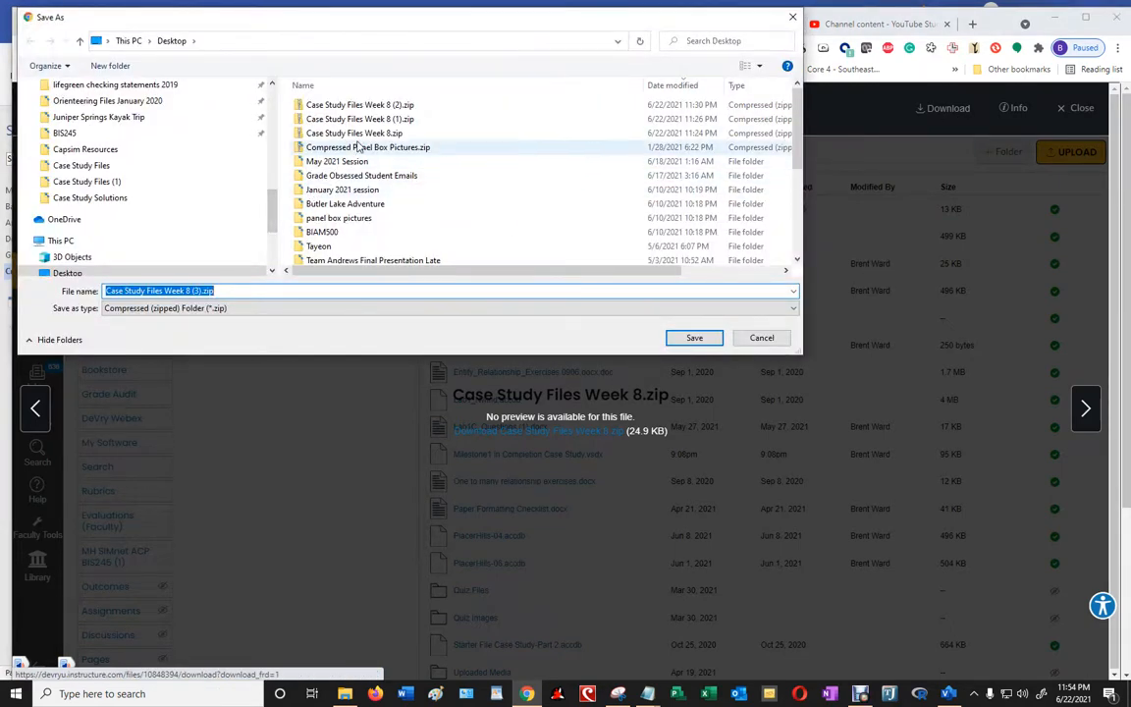
{"action": "scroll", "coordinate": [276, 237], "scroll_direction": "up", "scroll_amount": 10}
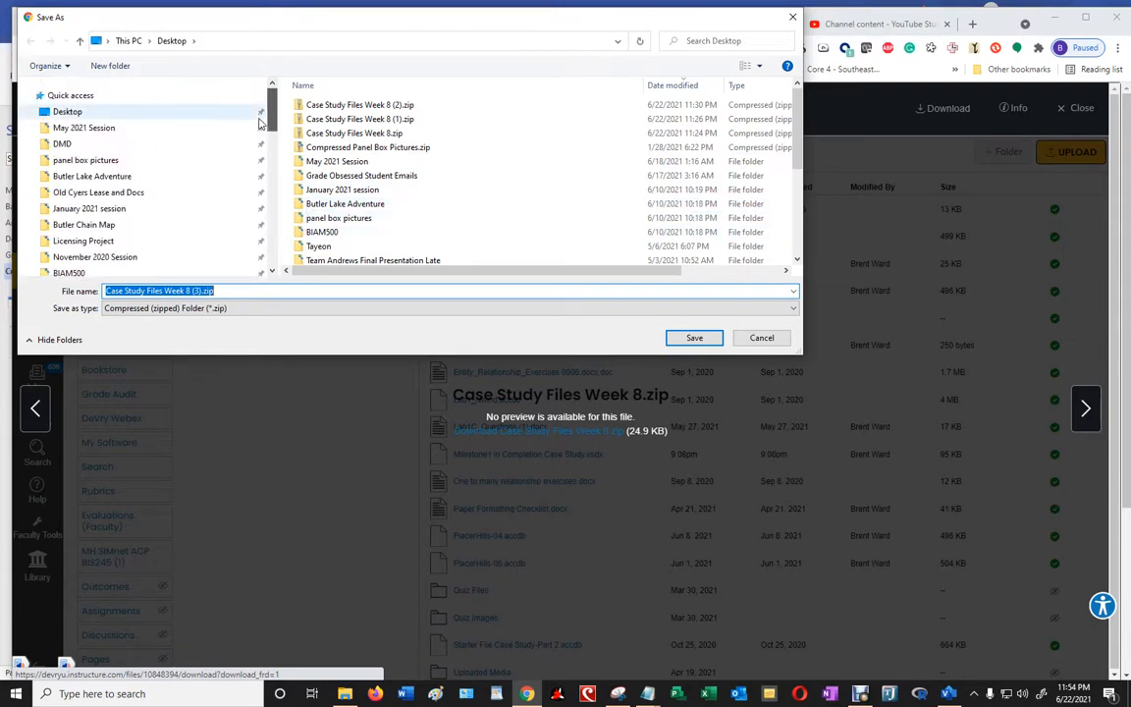
{"action": "left_click", "coordinate": [78, 129]}
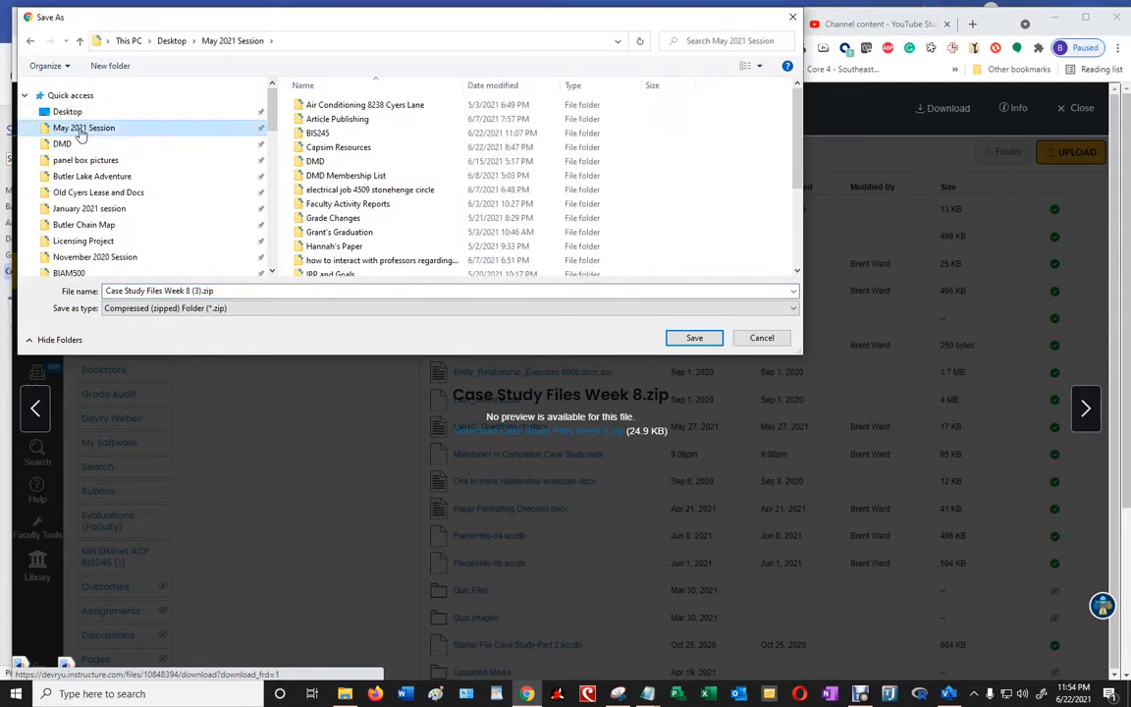
{"action": "left_click", "coordinate": [321, 134]}
{"action": "double_click", "coordinate": [321, 134]}
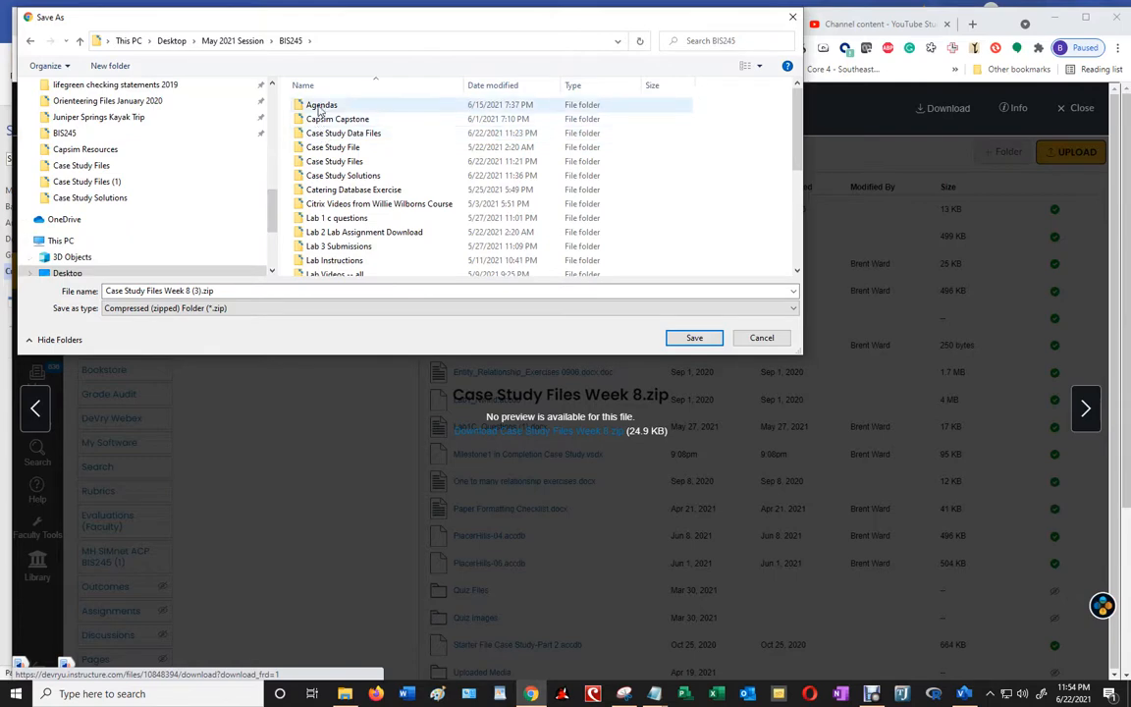
{"action": "double_click", "coordinate": [334, 134]}
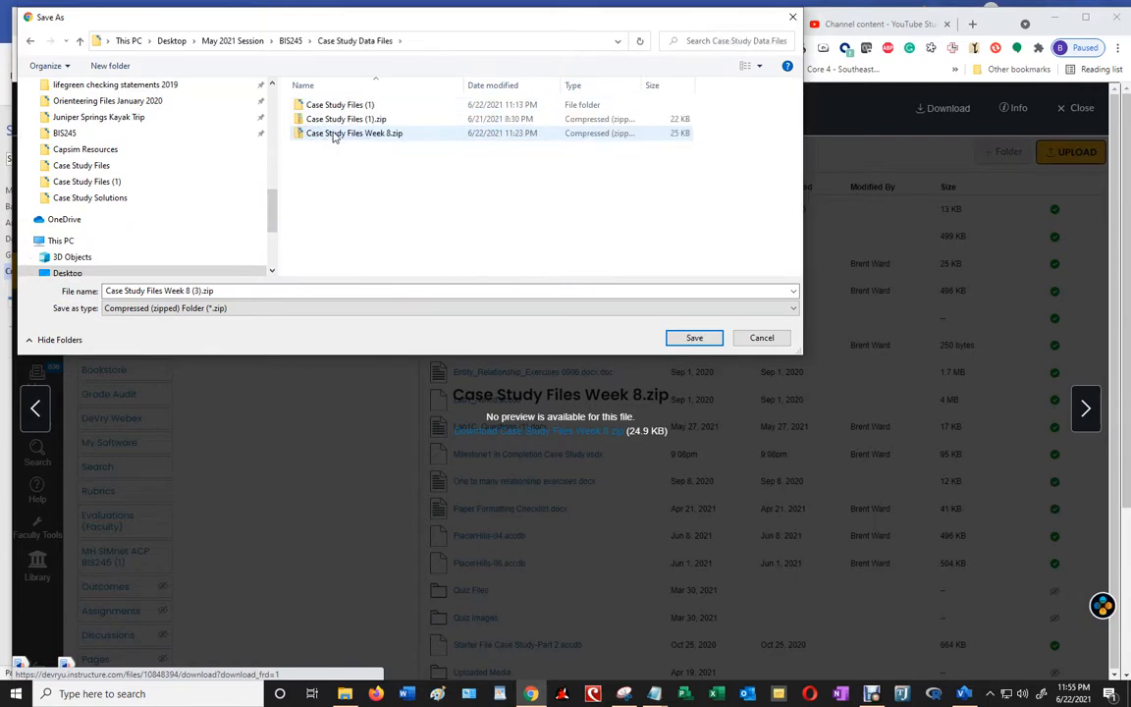
{"action": "left_click", "coordinate": [344, 140]}
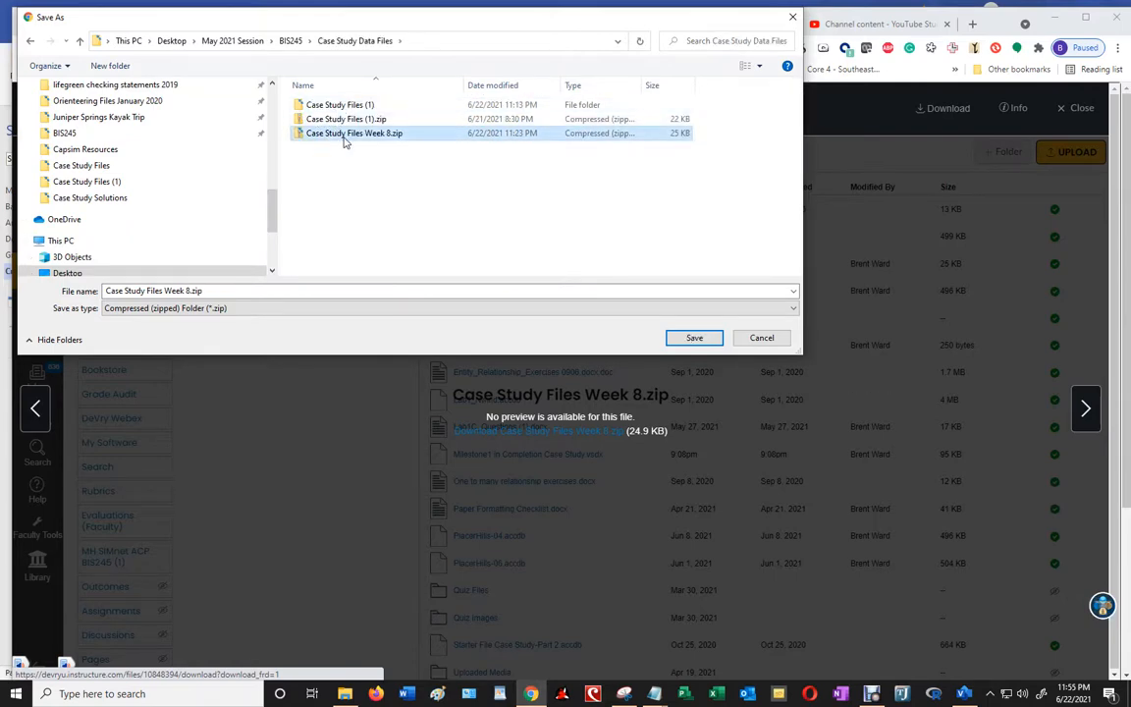
{"action": "left_click_drag", "start_coordinate": [347, 138], "coordinate": [356, 138]}
{"action": "left_click", "coordinate": [755, 342]}
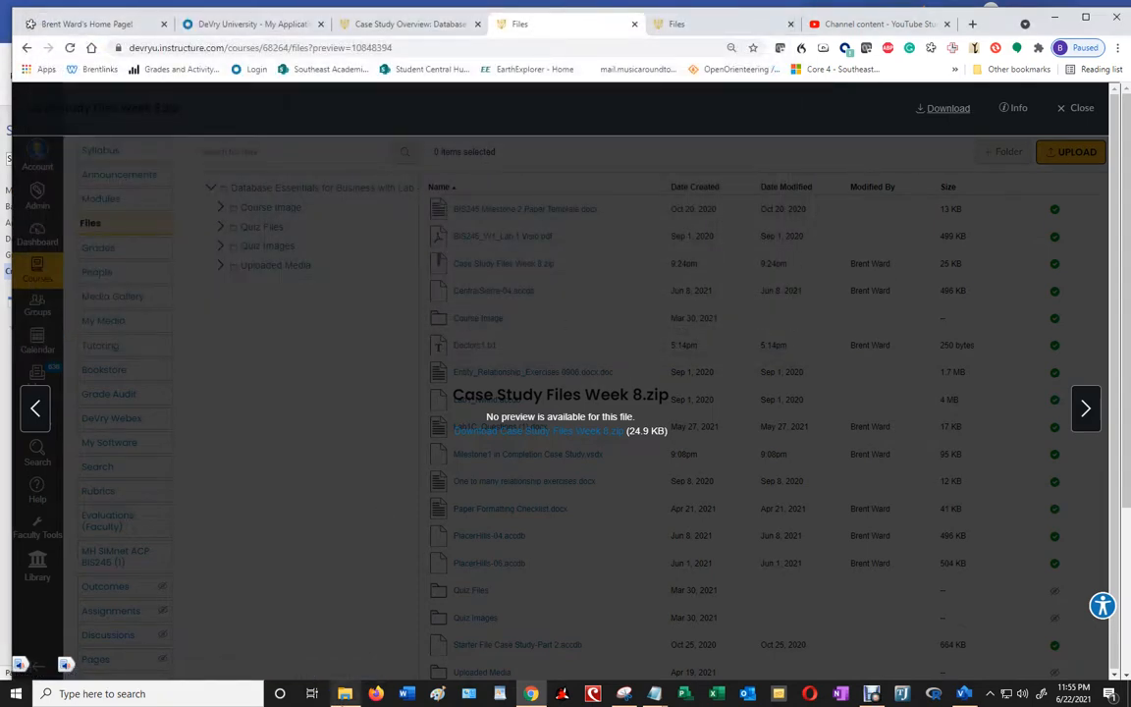
Switch to File Explorer and open the Case Study Data Files folder inside May 2021 Session > BIS245
{"action": "left_click", "coordinate": [353, 699]}
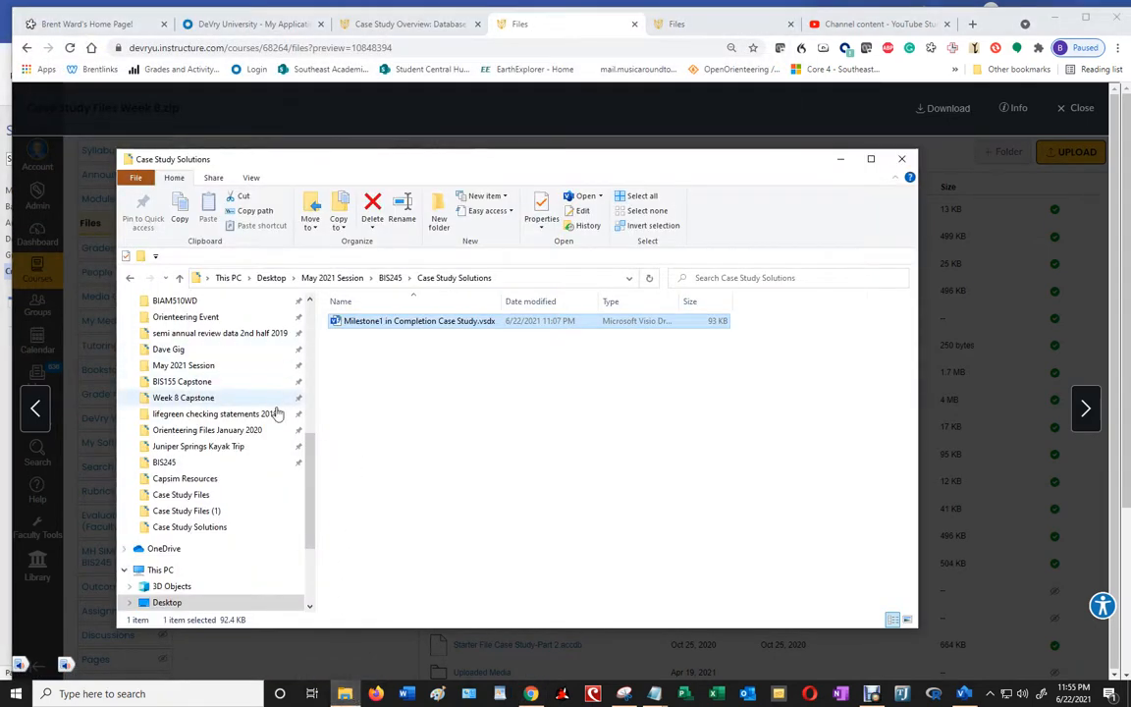
{"action": "scroll", "coordinate": [304, 467], "scroll_direction": "up", "scroll_amount": 7}
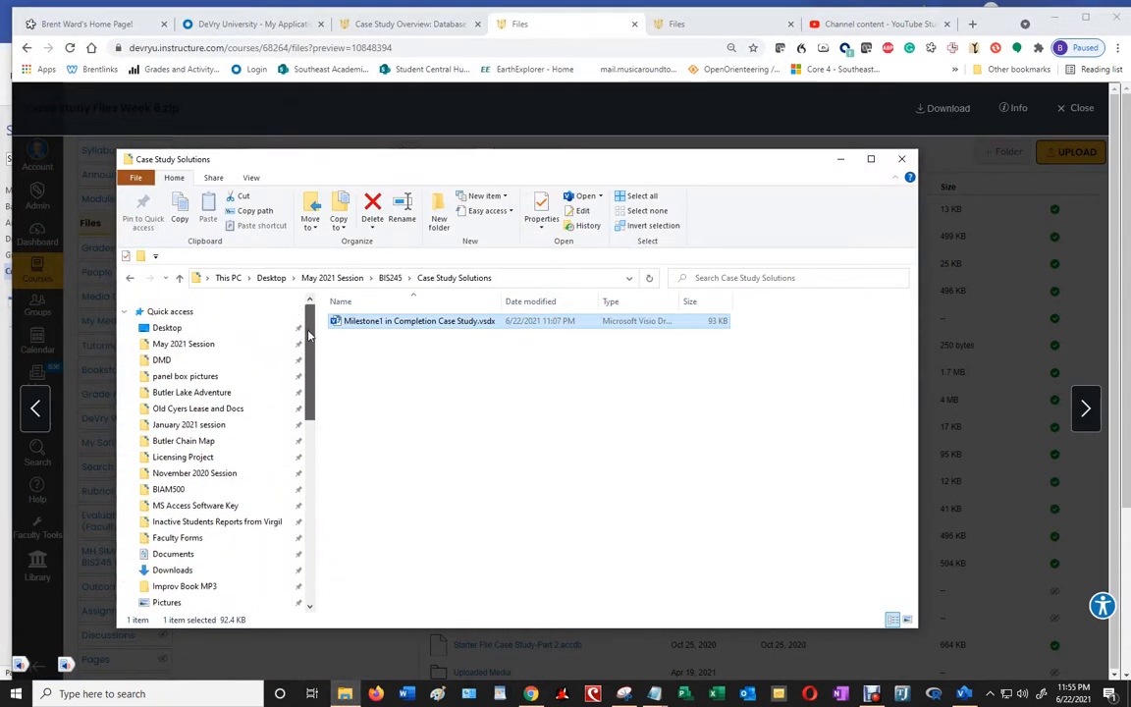
{"action": "left_click", "coordinate": [203, 346]}
{"action": "double_click", "coordinate": [361, 351]}
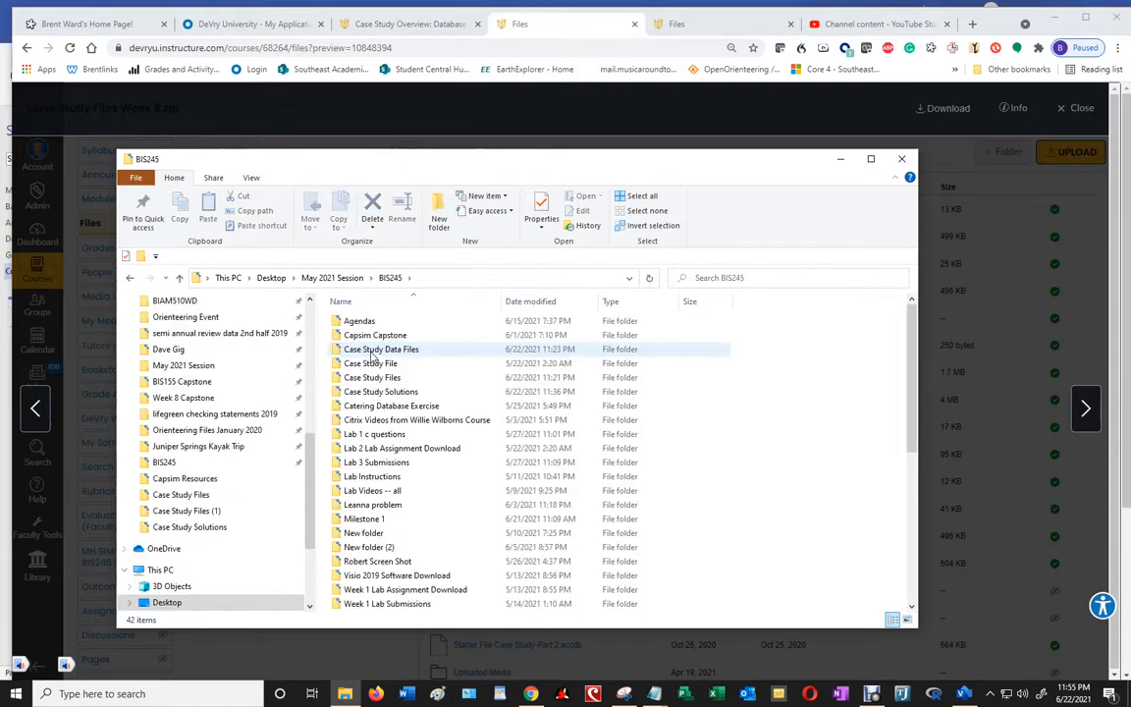
{"action": "double_click", "coordinate": [385, 355]}
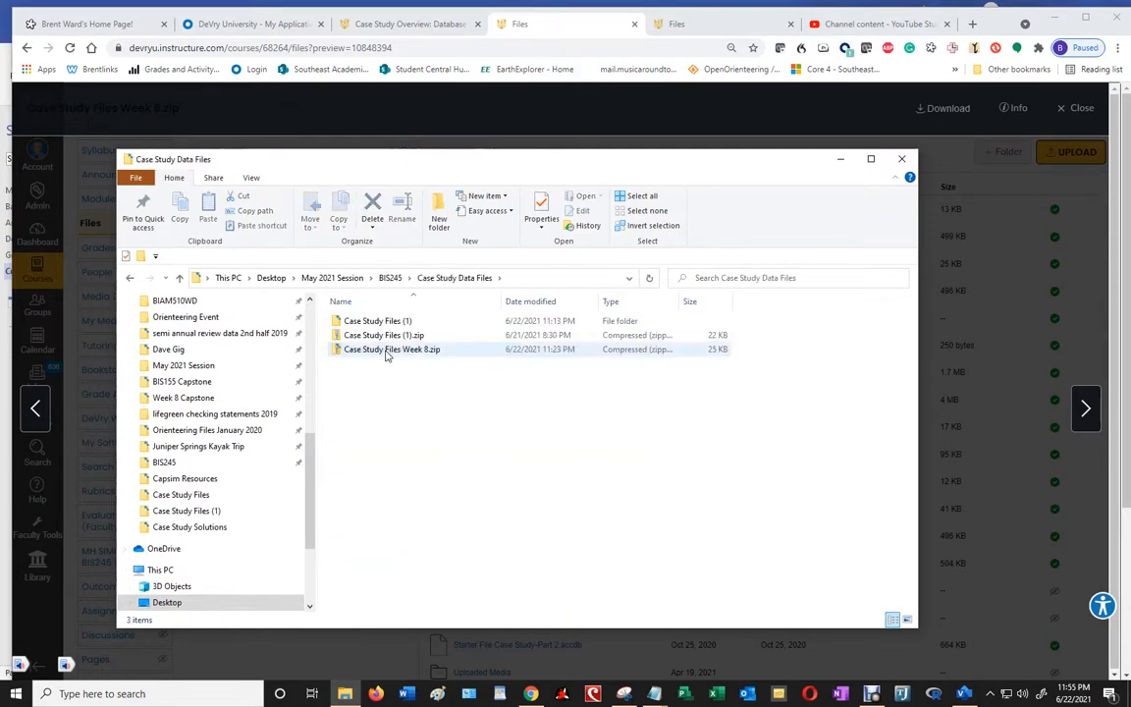
Extract Case Study Files Week 8.zip into the proposed folder of the same name and close both folder windows
{"action": "right_click", "coordinate": [387, 353]}
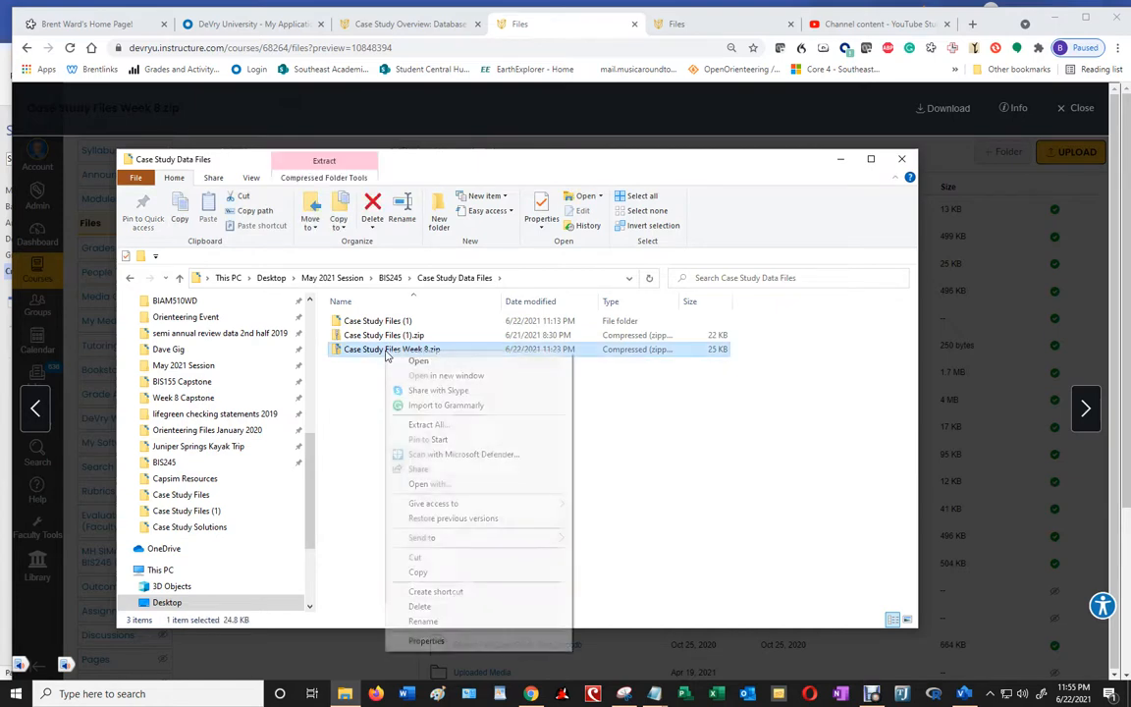
{"action": "left_click", "coordinate": [428, 424]}
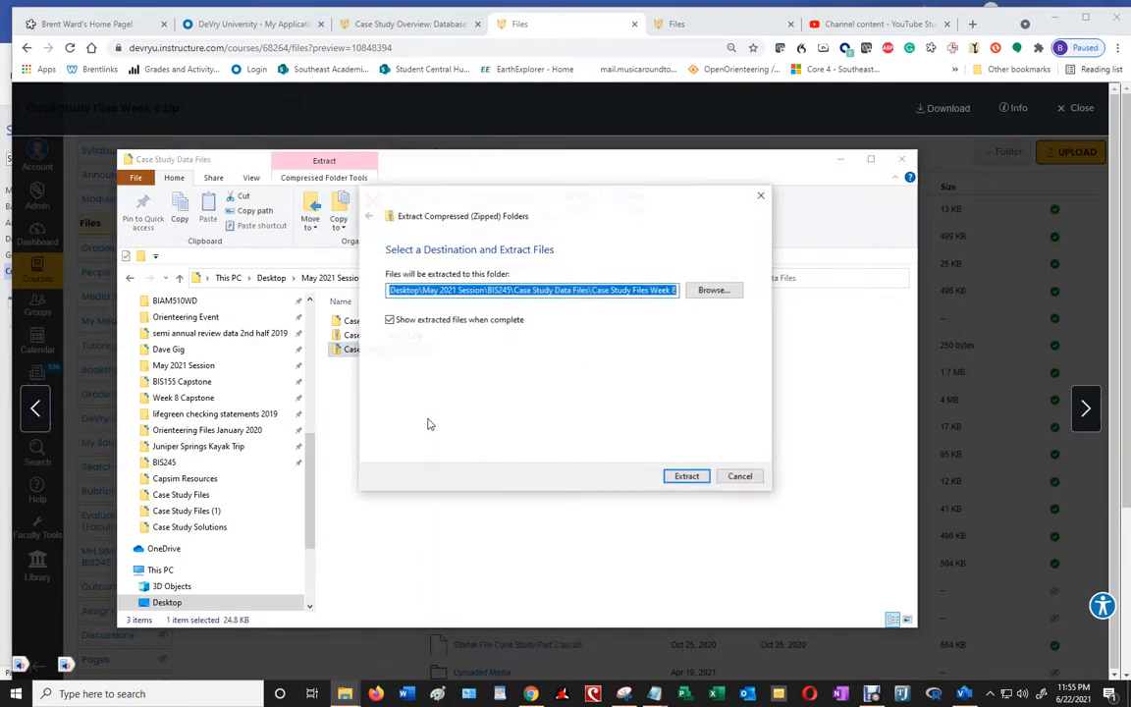
{"action": "left_click", "coordinate": [686, 476]}
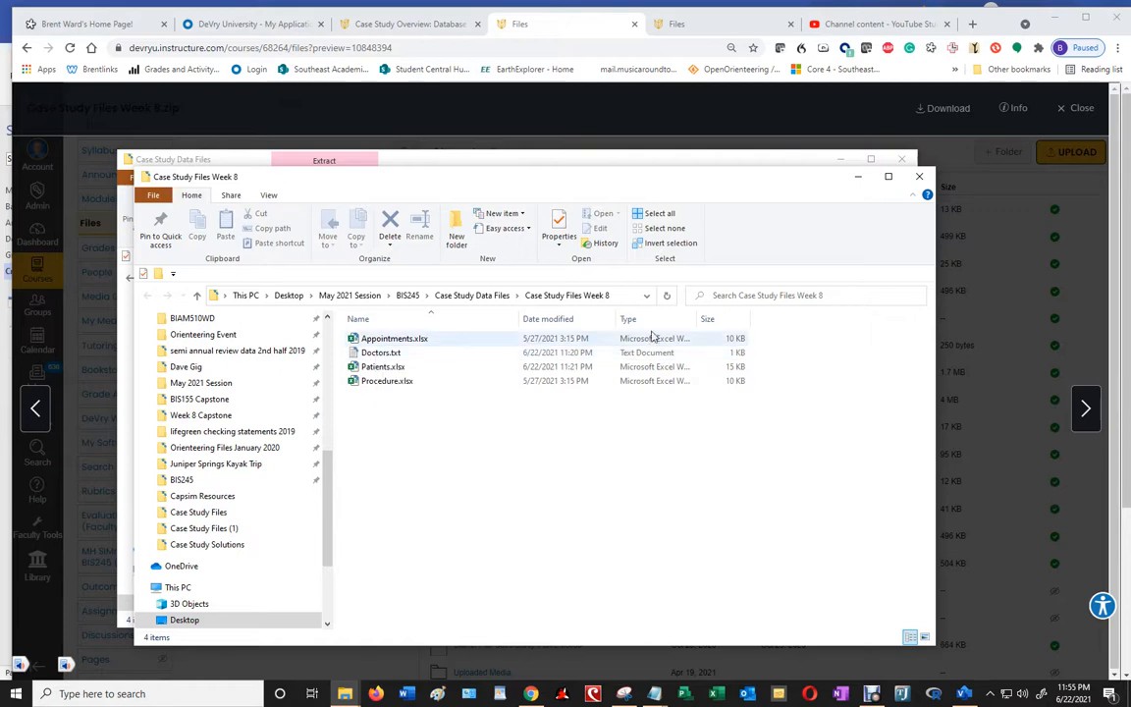
{"action": "left_click", "coordinate": [919, 176]}
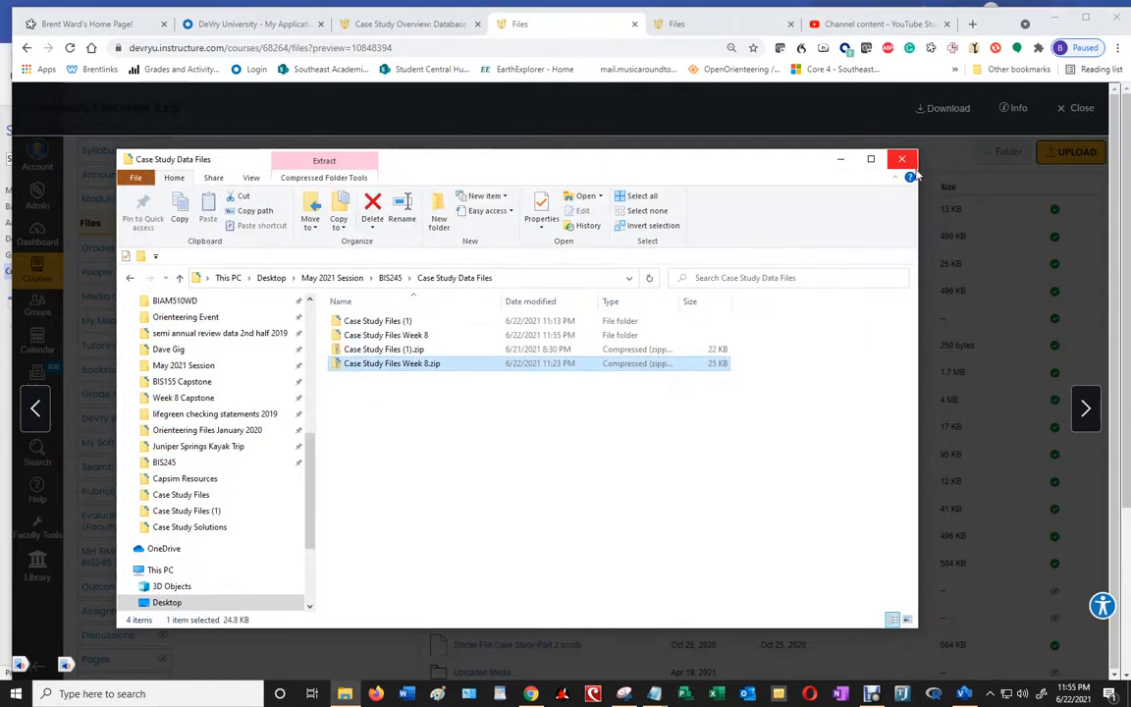
{"action": "left_click", "coordinate": [899, 159]}
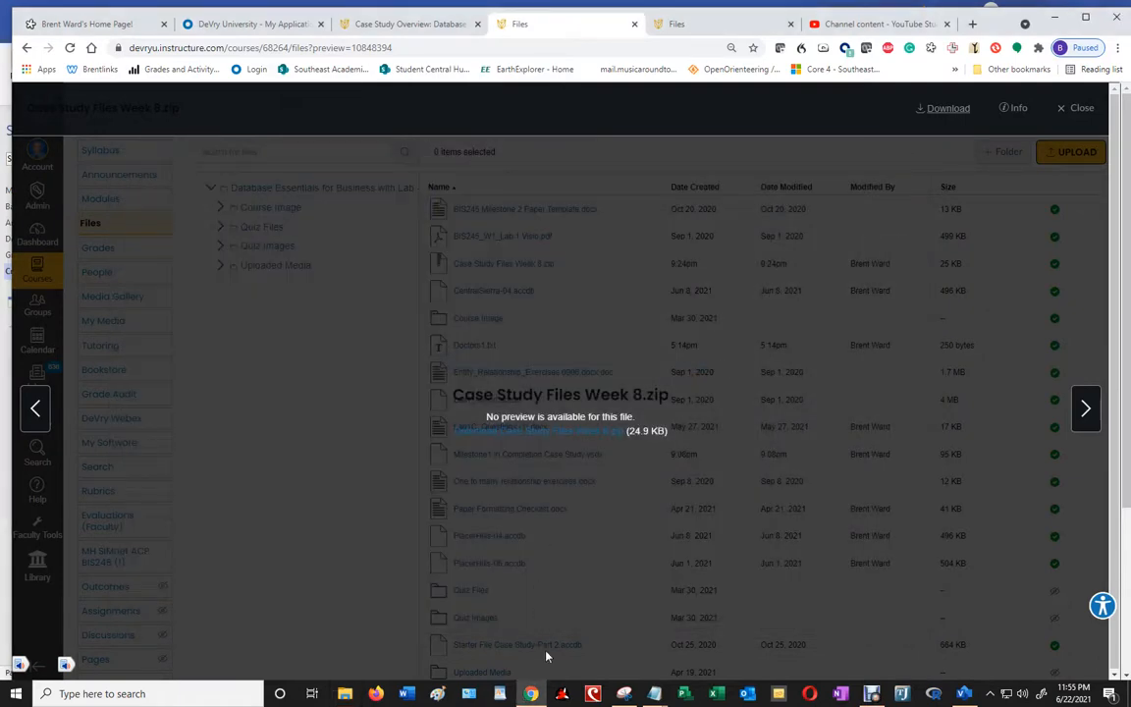
Launch Microsoft Access and create a blank database
{"action": "left_click", "coordinate": [194, 694]}
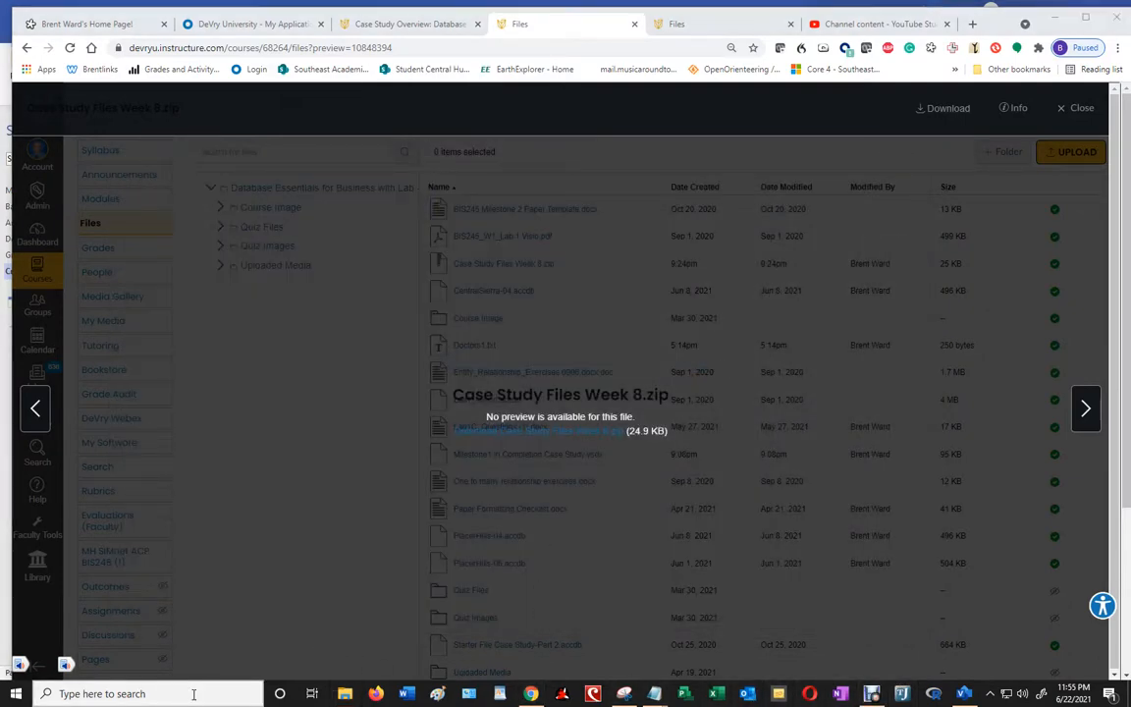
{"action": "type", "text": "access"}
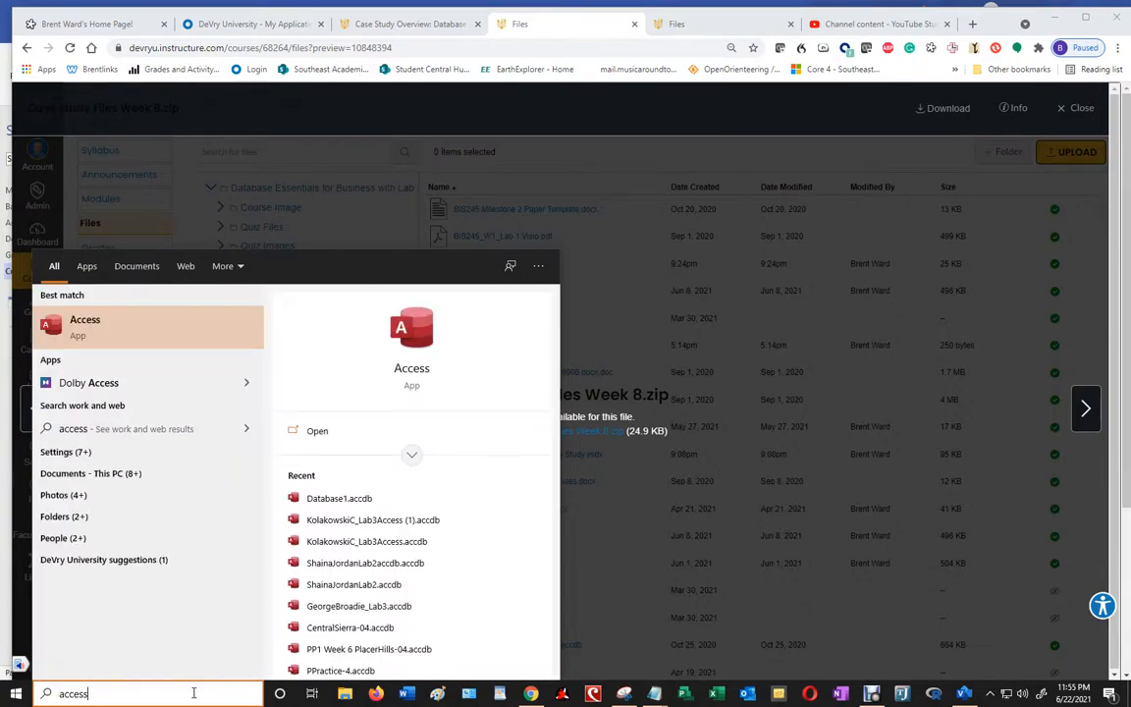
{"action": "key", "text": "Return"}
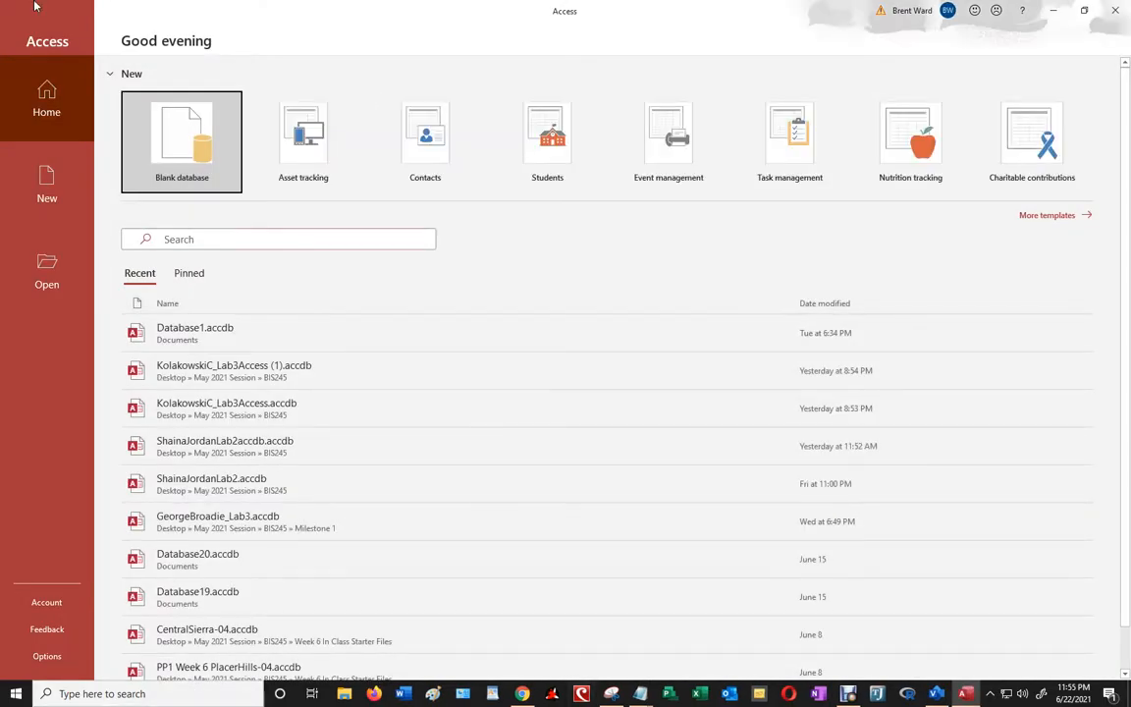
{"action": "double_click", "coordinate": [230, 168]}
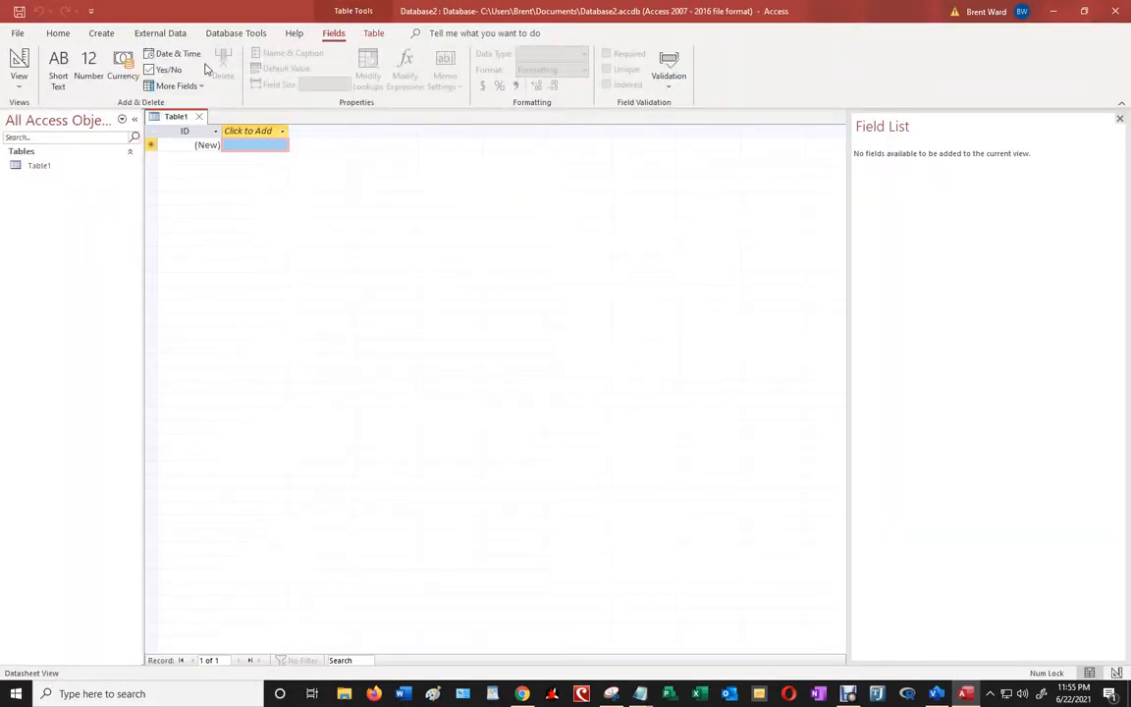
Start an Excel import into a new table, using Appointments.xlsx from BIS245 > Case Study Data Files > Case Study Files Week 8 as the source
{"action": "left_click", "coordinate": [165, 34]}
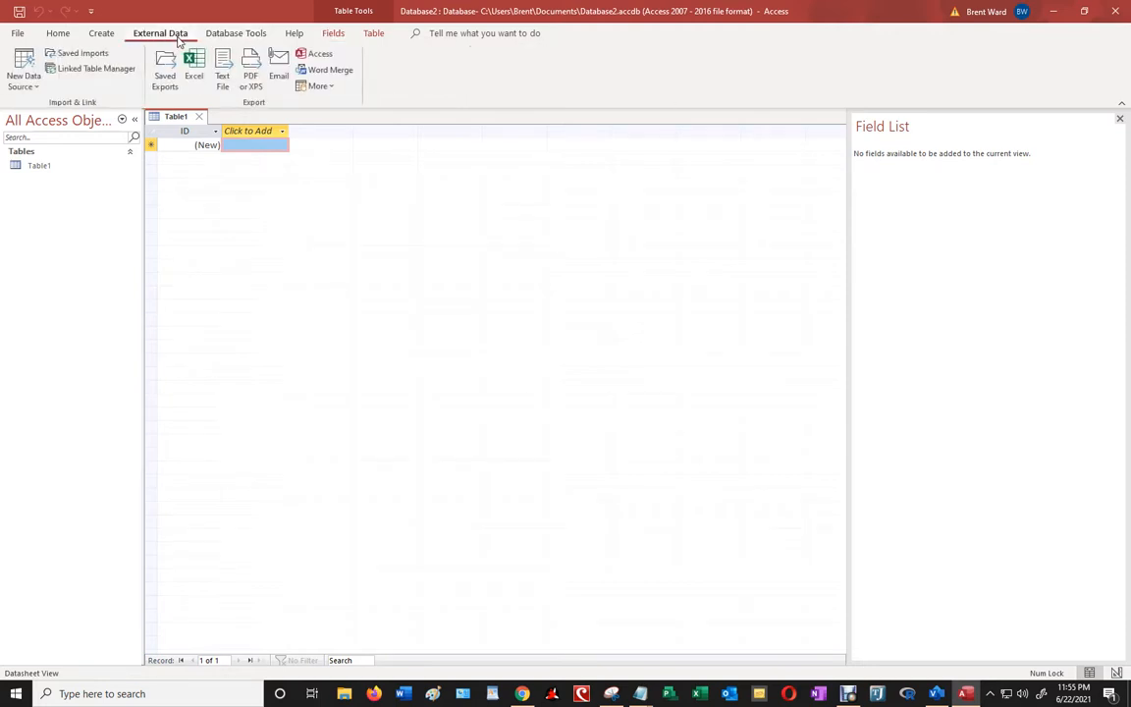
{"action": "left_click", "coordinate": [29, 83]}
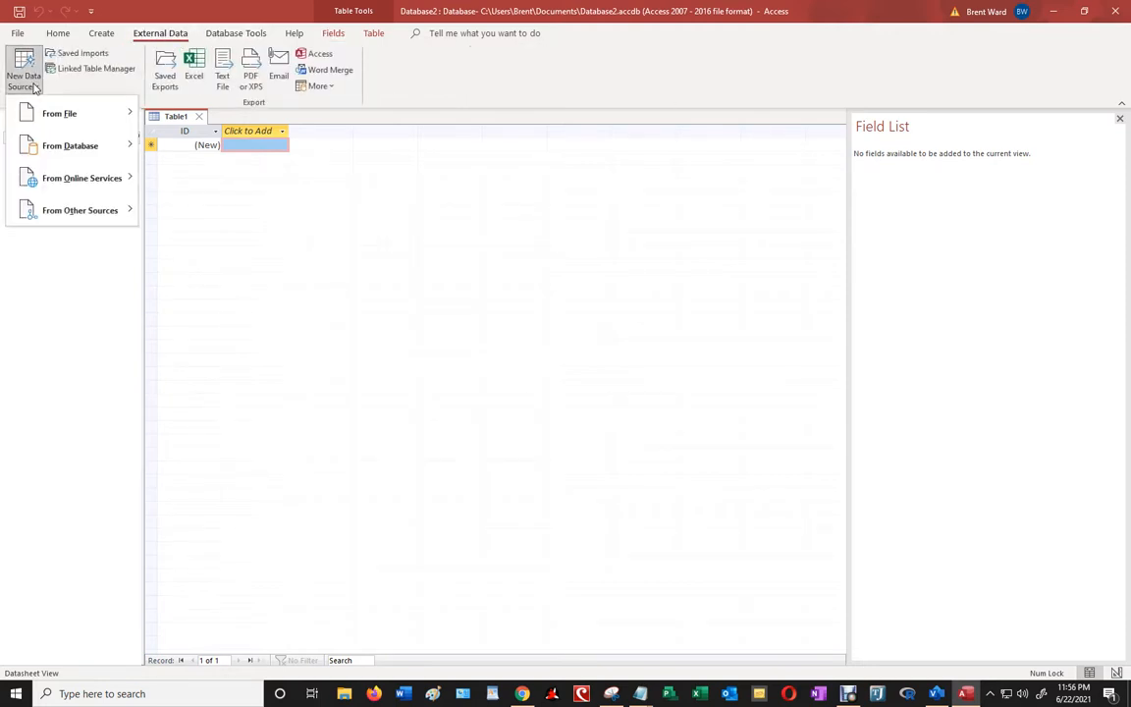
{"action": "mouse_move", "coordinate": [46, 106]}
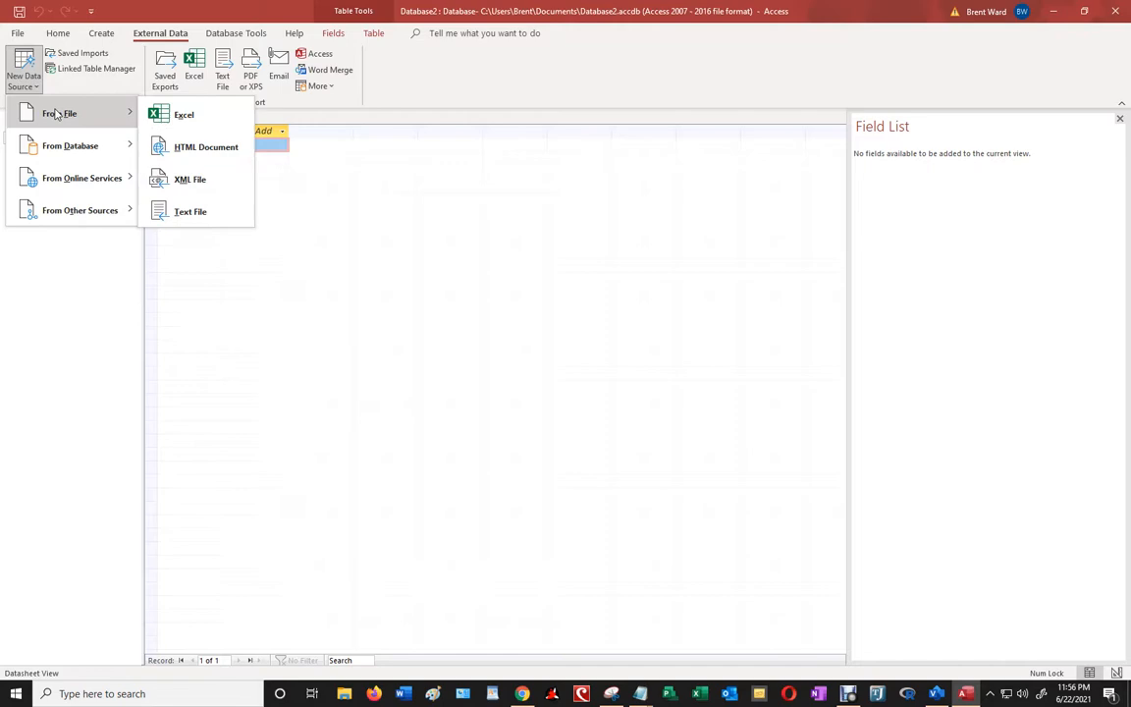
{"action": "left_click", "coordinate": [174, 117]}
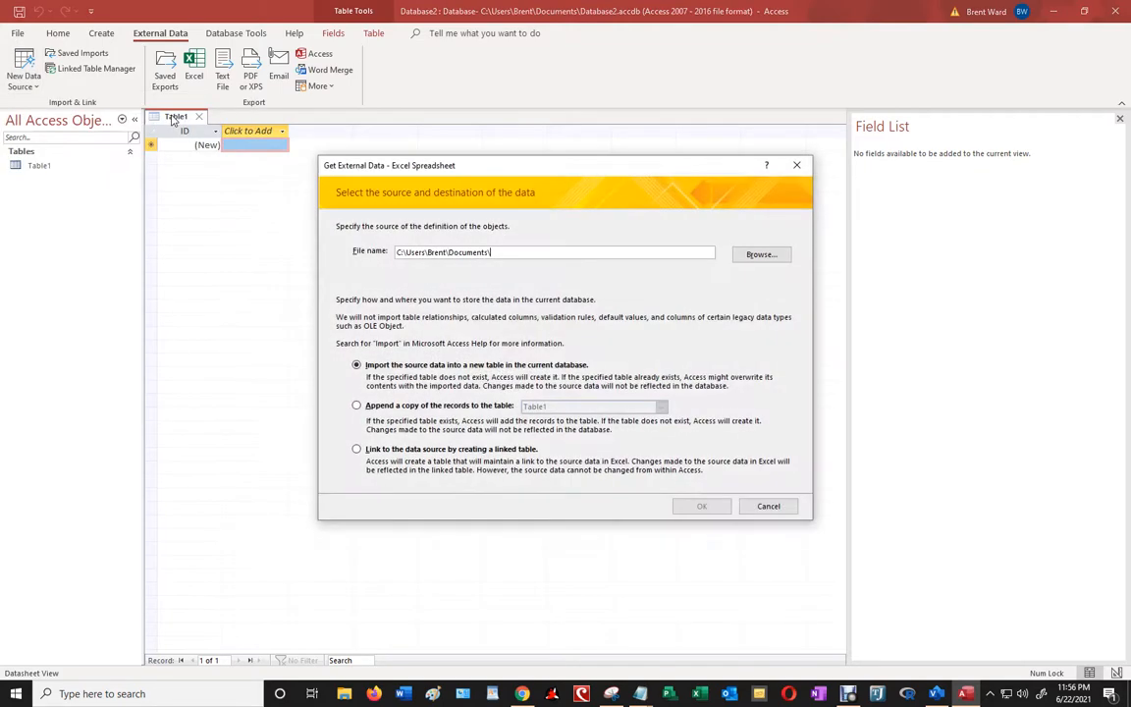
{"action": "left_click", "coordinate": [758, 254]}
{"action": "scroll", "coordinate": [412, 393], "scroll_direction": "up", "scroll_amount": 10}
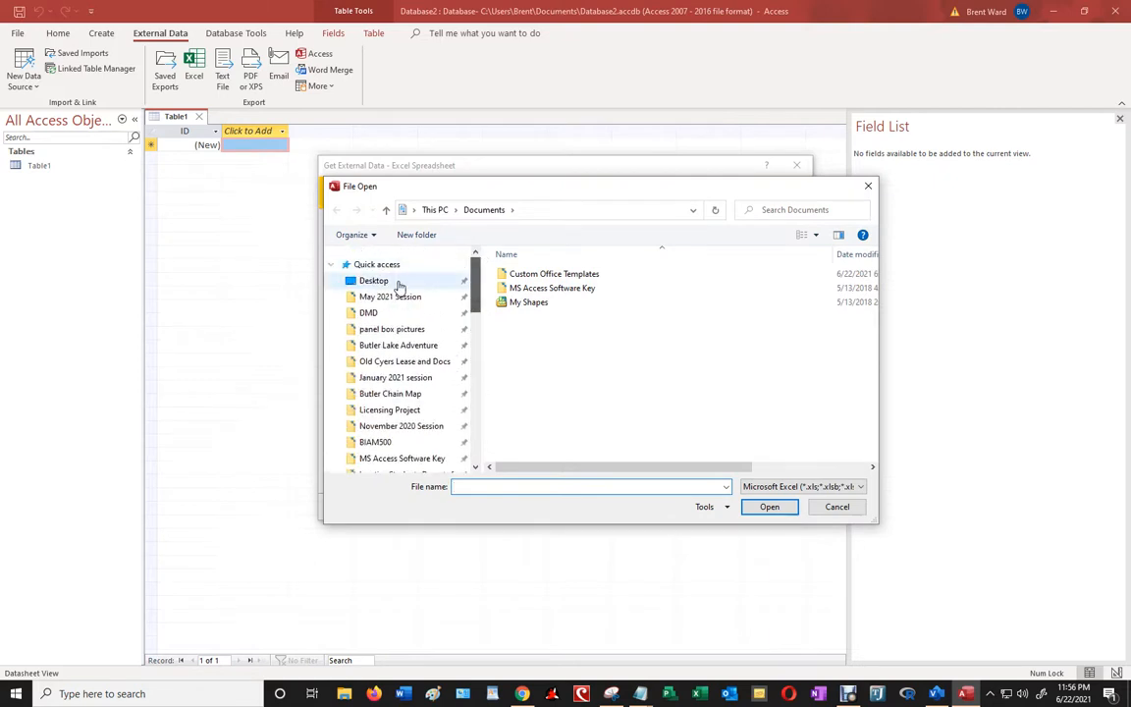
{"action": "left_click", "coordinate": [397, 296]}
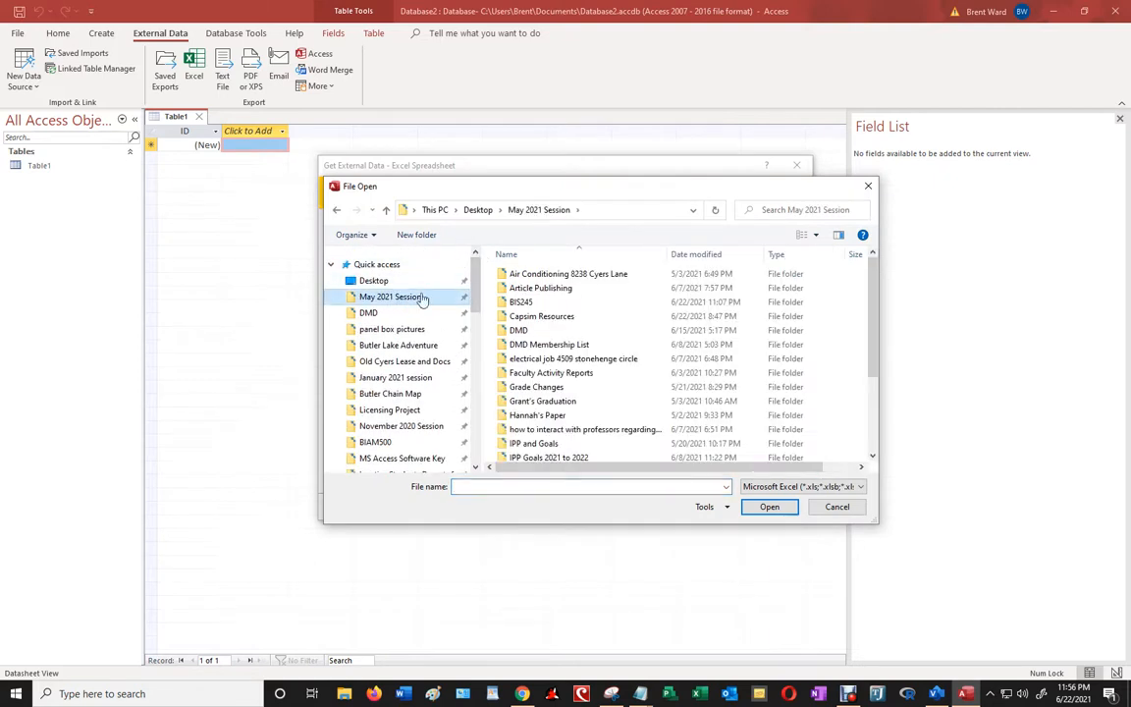
{"action": "double_click", "coordinate": [523, 302]}
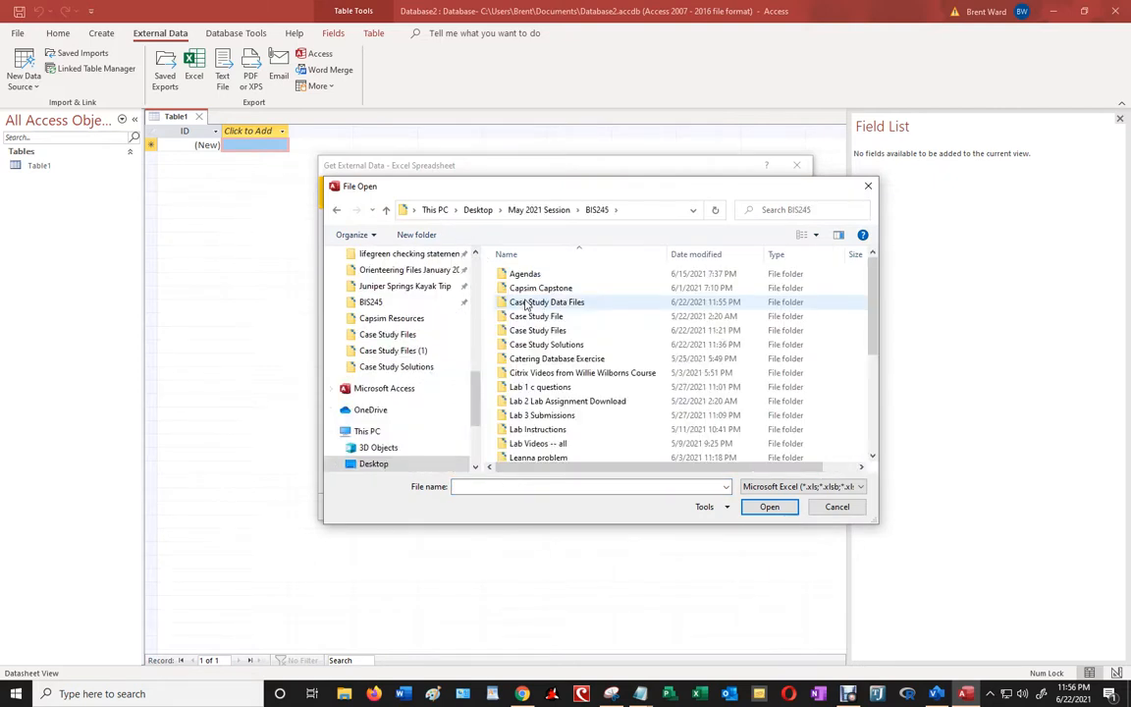
{"action": "double_click", "coordinate": [525, 303]}
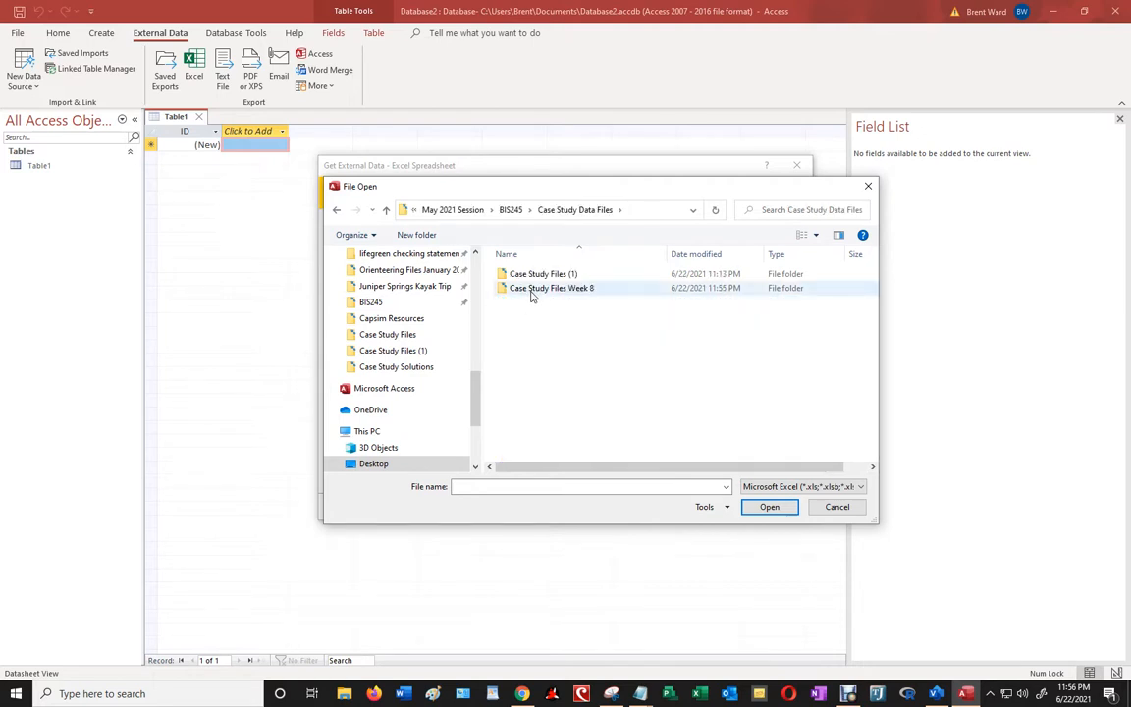
{"action": "double_click", "coordinate": [531, 292]}
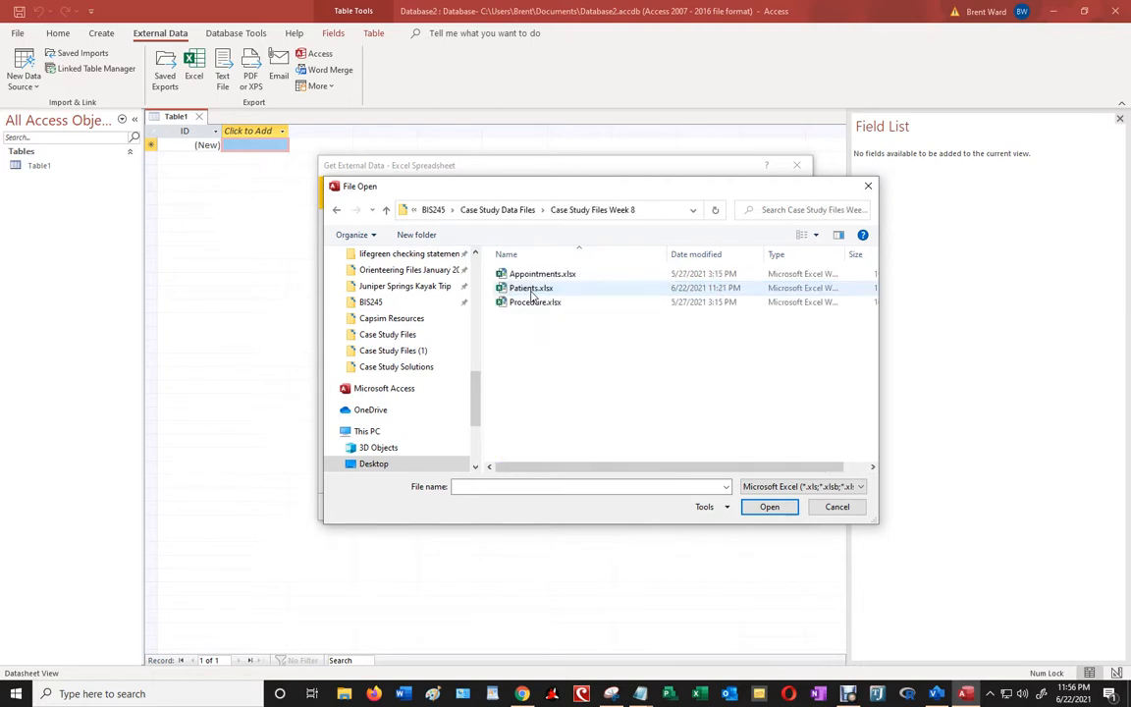
{"action": "left_click", "coordinate": [542, 273]}
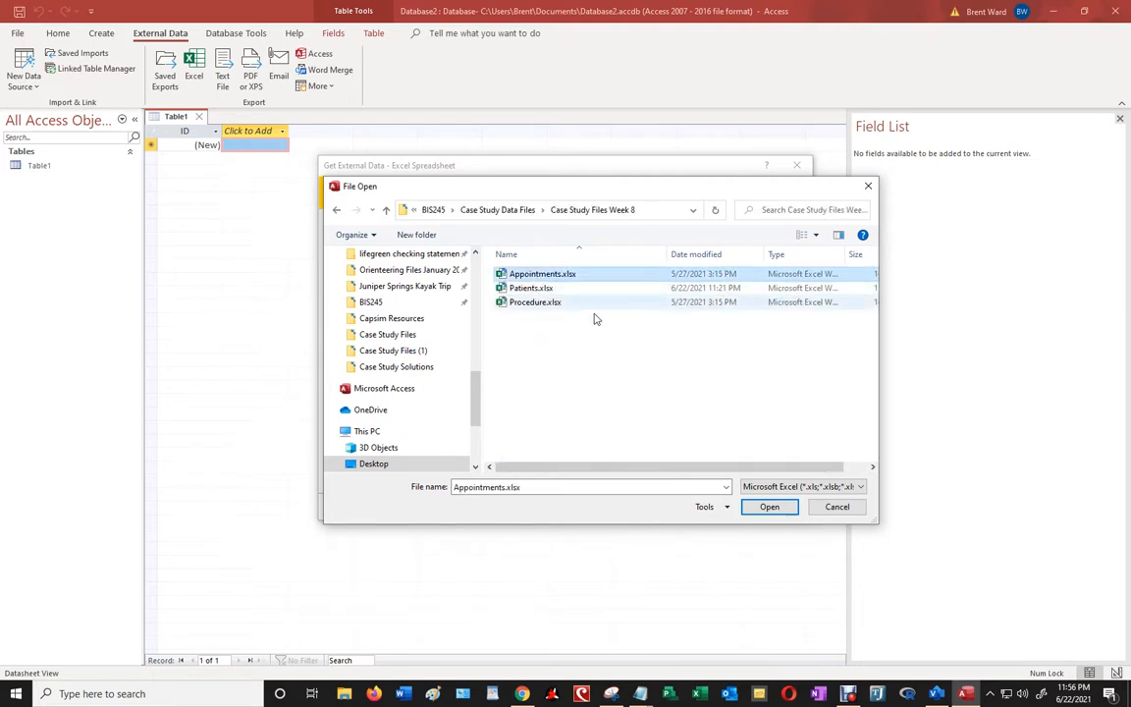
{"action": "left_click", "coordinate": [769, 506]}
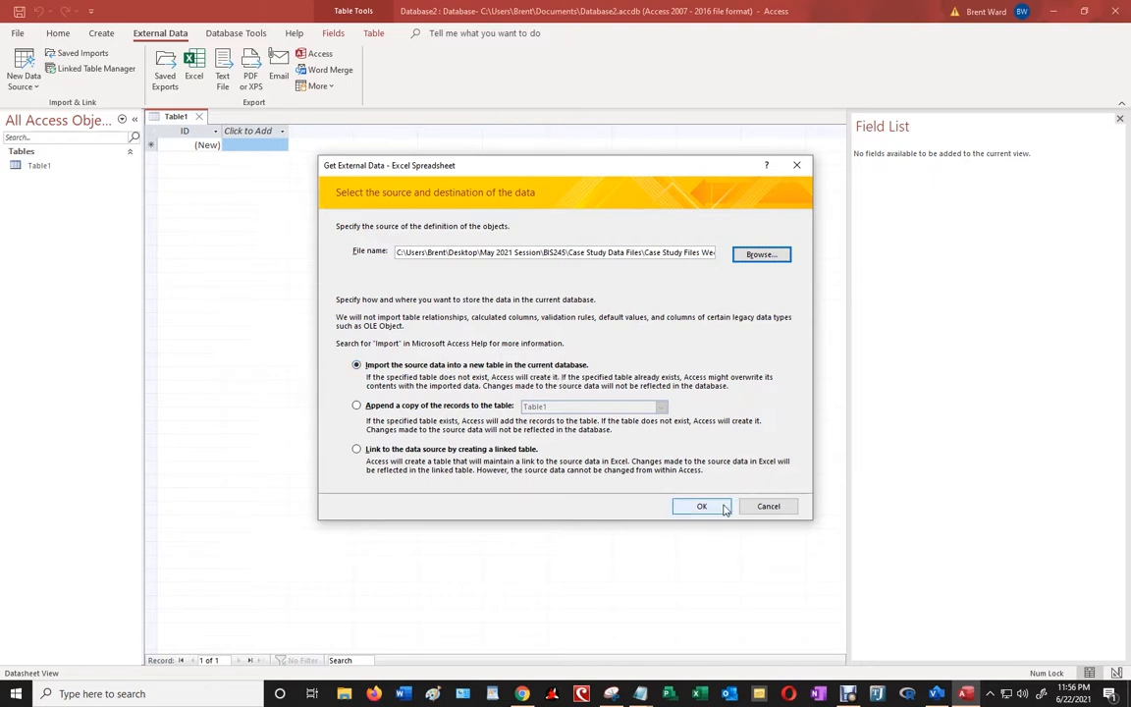
{"action": "left_click", "coordinate": [714, 508]}
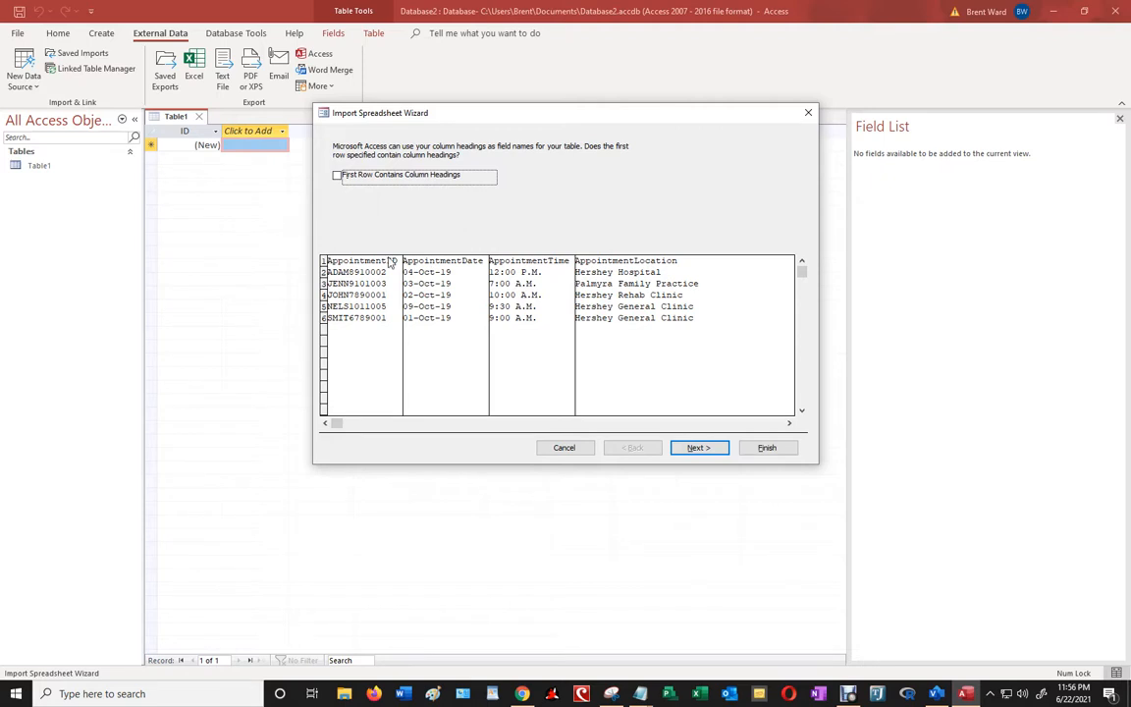
Import the Appointments sheet using its first row as column headings, and finish without saving the import steps
{"action": "left_click", "coordinate": [337, 177]}
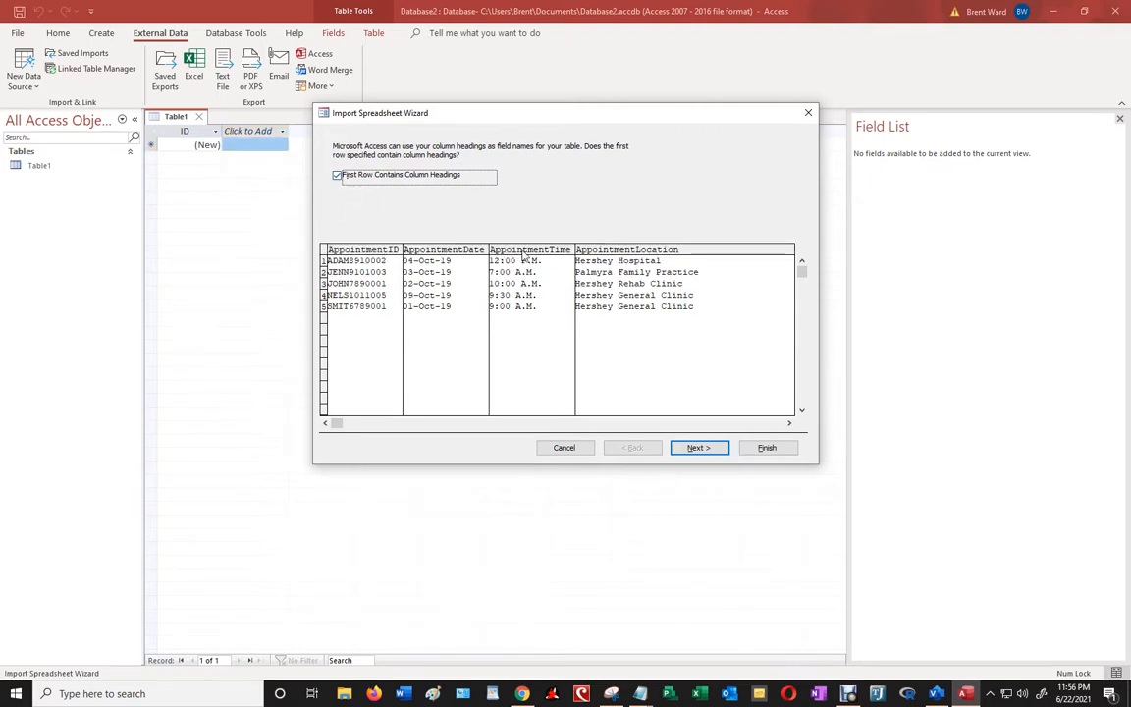
{"action": "left_click", "coordinate": [698, 448]}
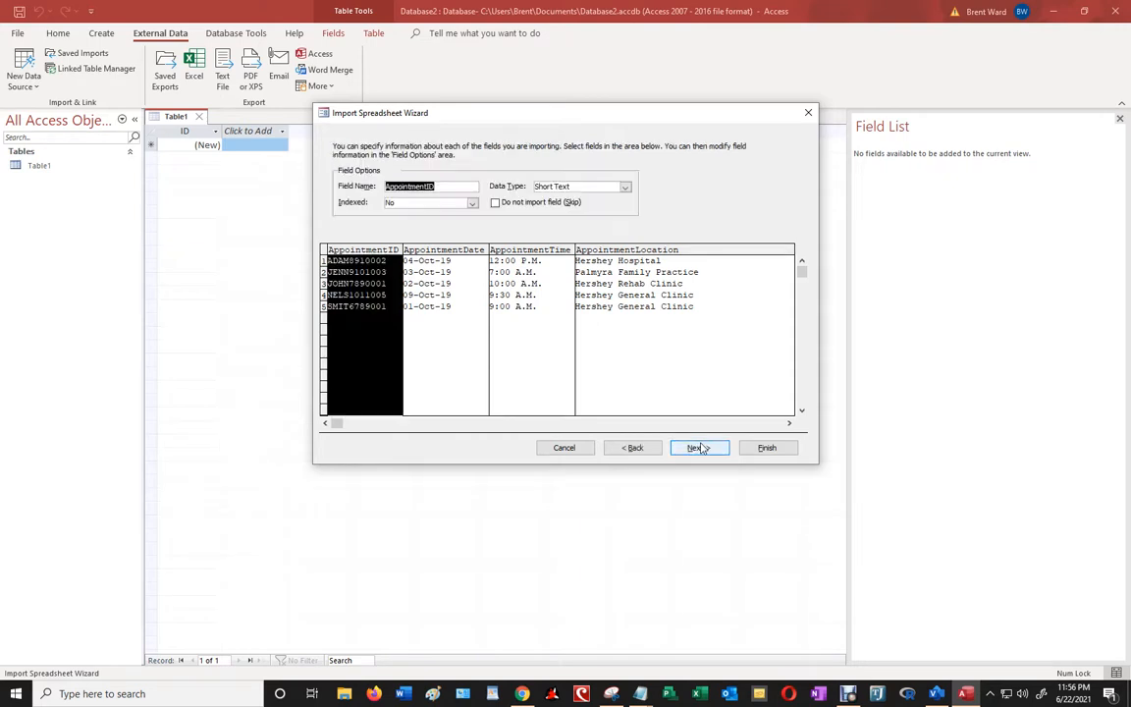
{"action": "left_click", "coordinate": [764, 449]}
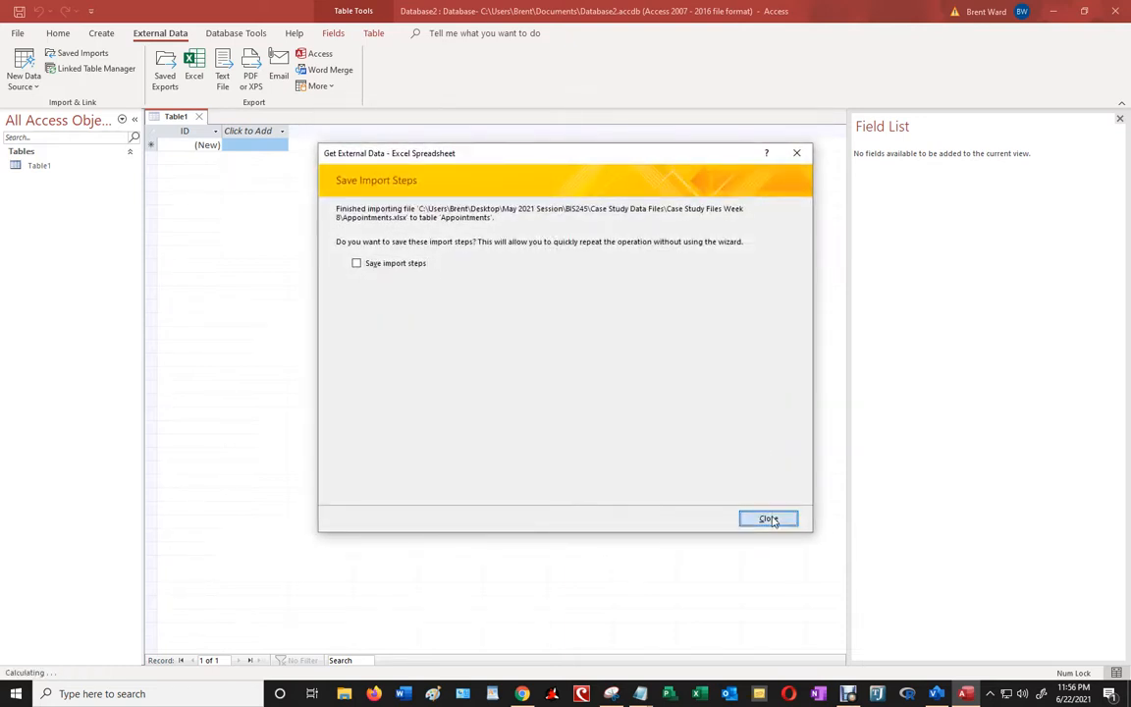
{"action": "left_click", "coordinate": [769, 519]}
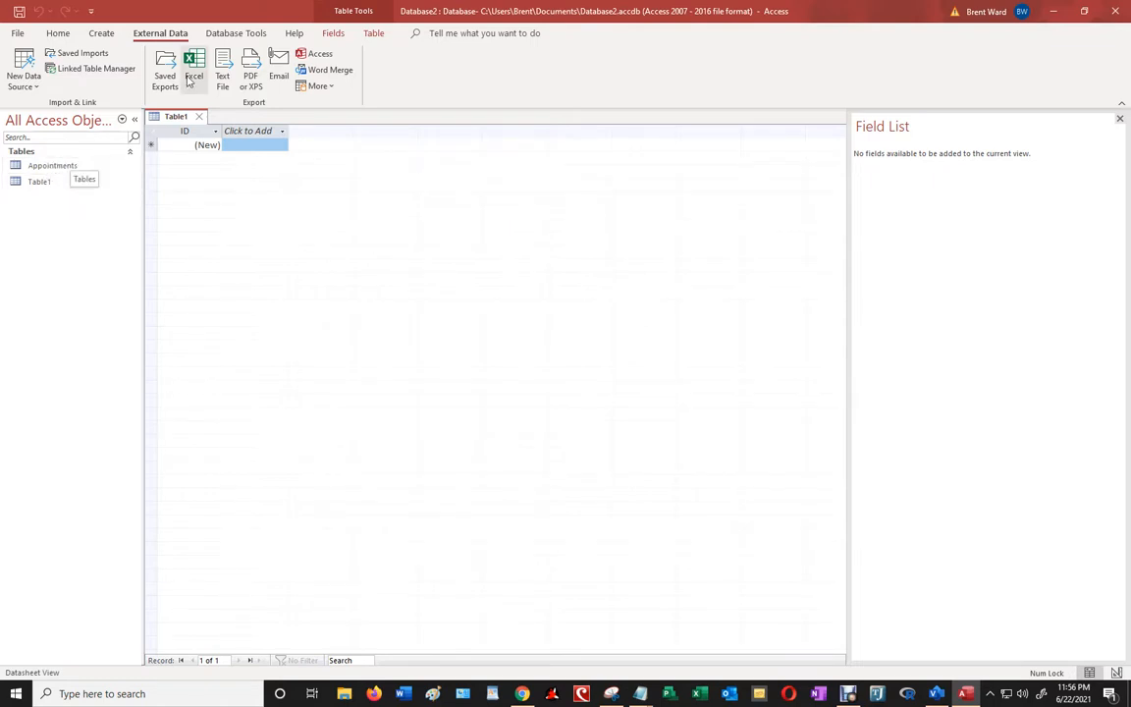
{"action": "left_click", "coordinate": [30, 79]}
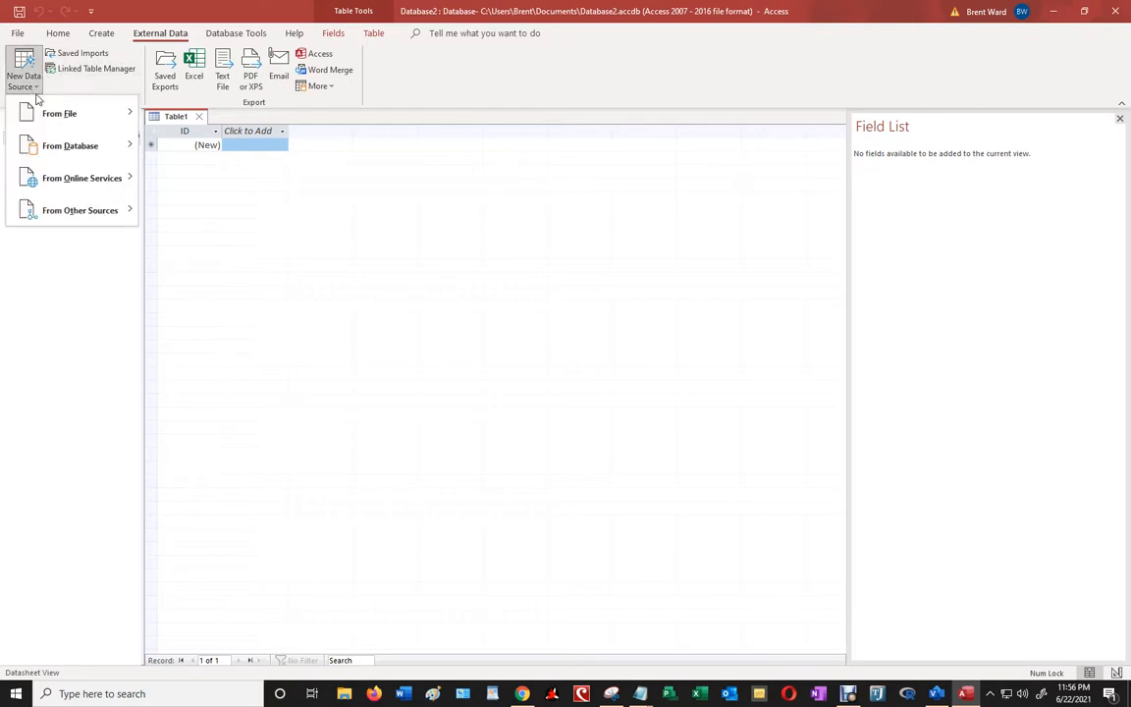
{"action": "mouse_move", "coordinate": [98, 113]}
{"action": "left_click", "coordinate": [181, 115]}
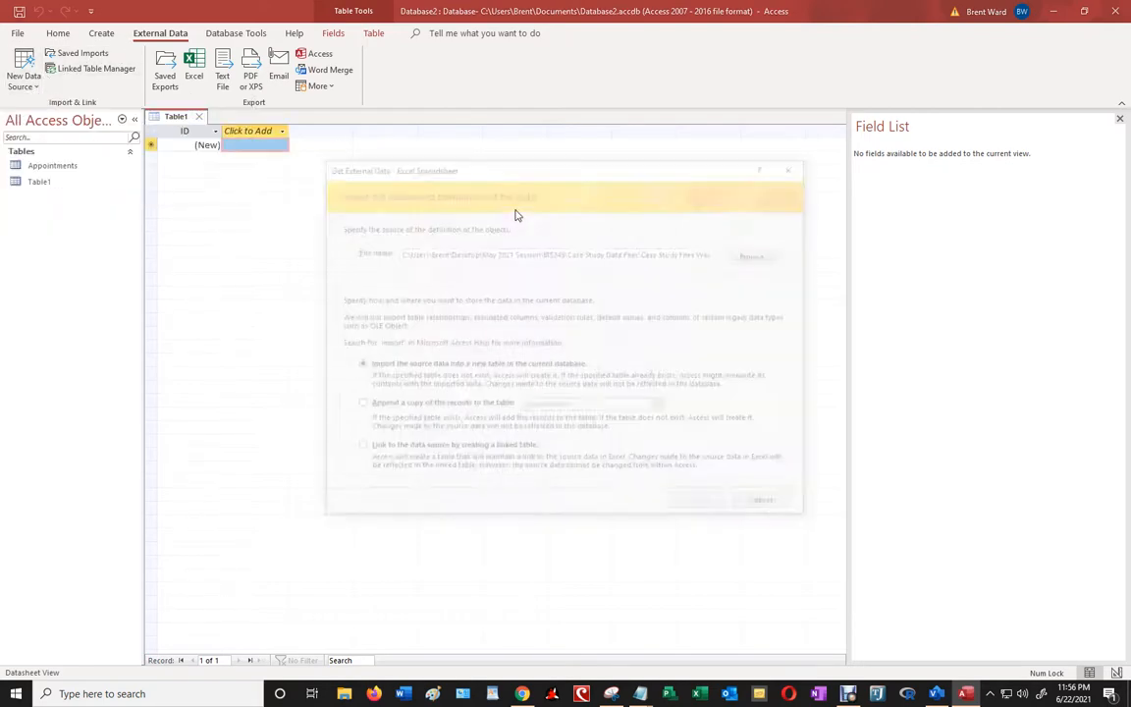
{"action": "left_click", "coordinate": [769, 505]}
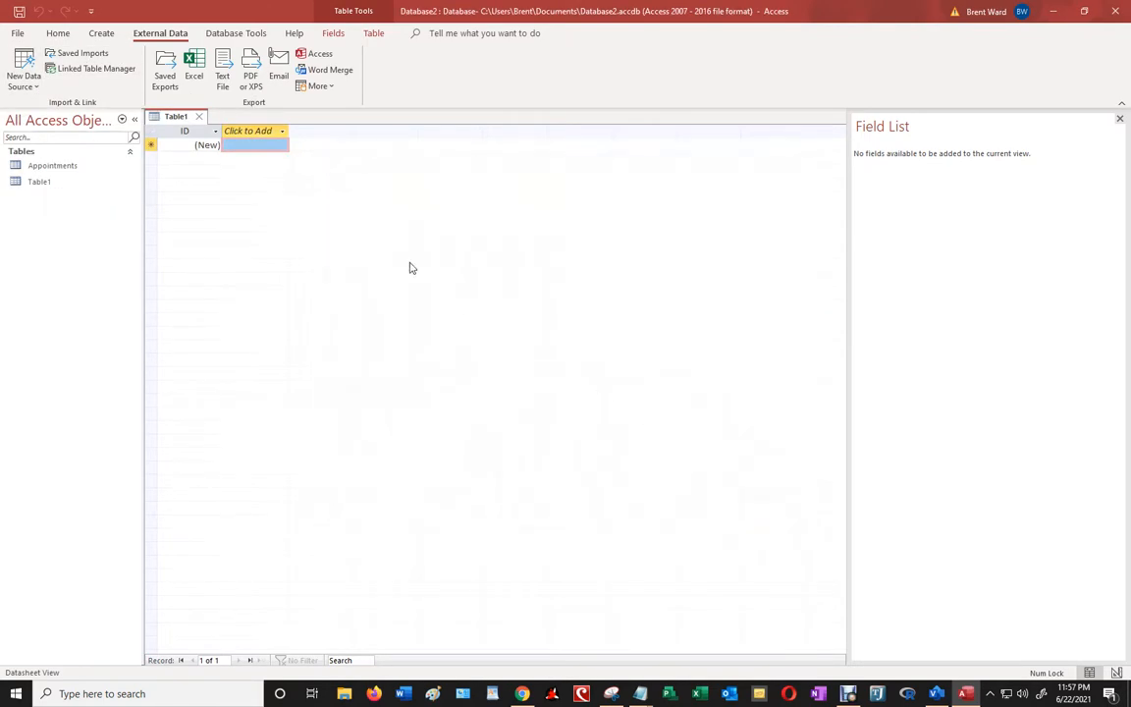
Start an Excel import into a new table, using Patients.xlsx from Case Study Files Week 8 as the source
{"action": "left_click", "coordinate": [35, 88]}
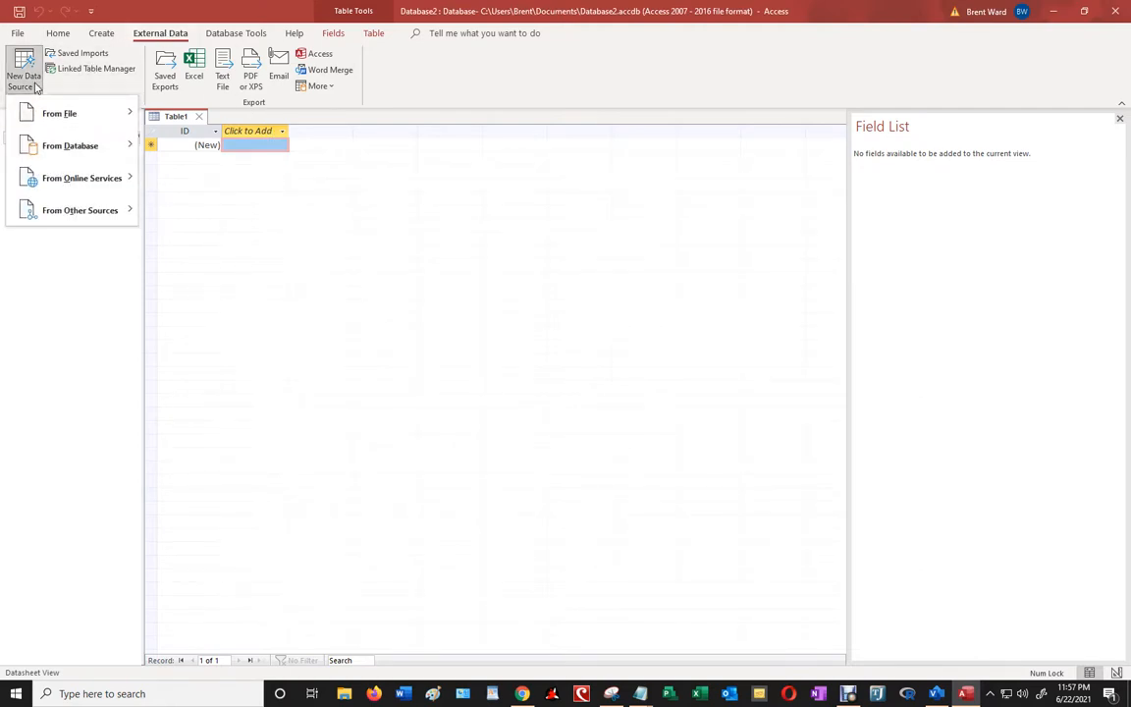
{"action": "mouse_move", "coordinate": [38, 113]}
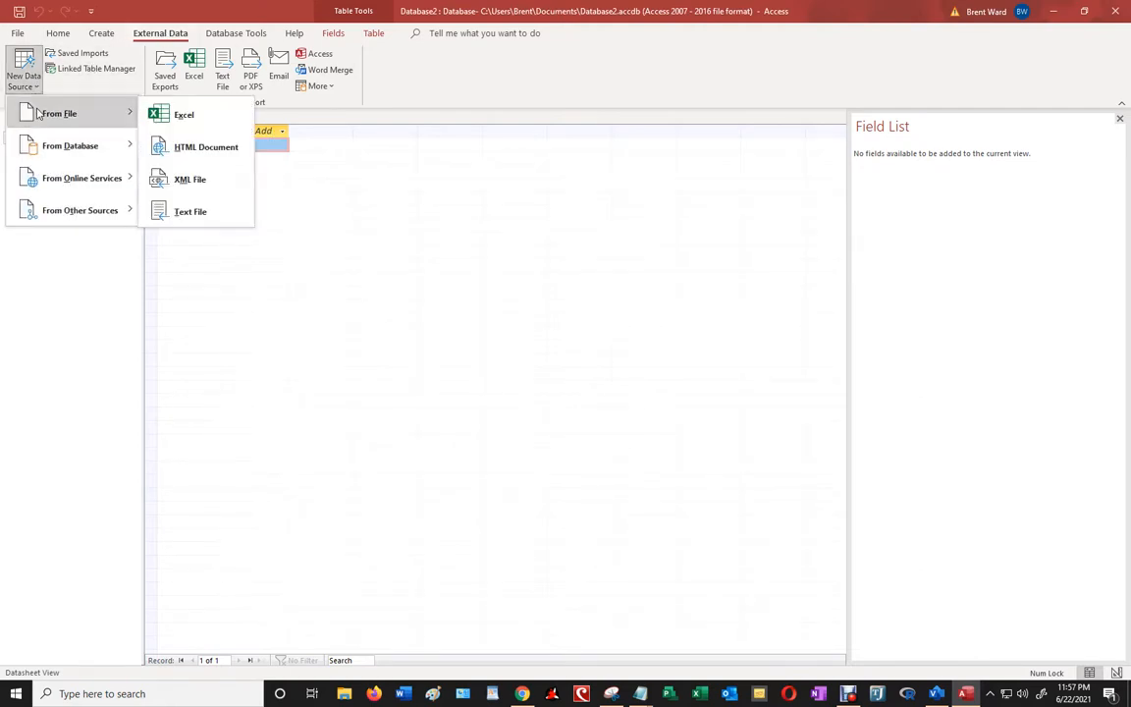
{"action": "left_click", "coordinate": [178, 118]}
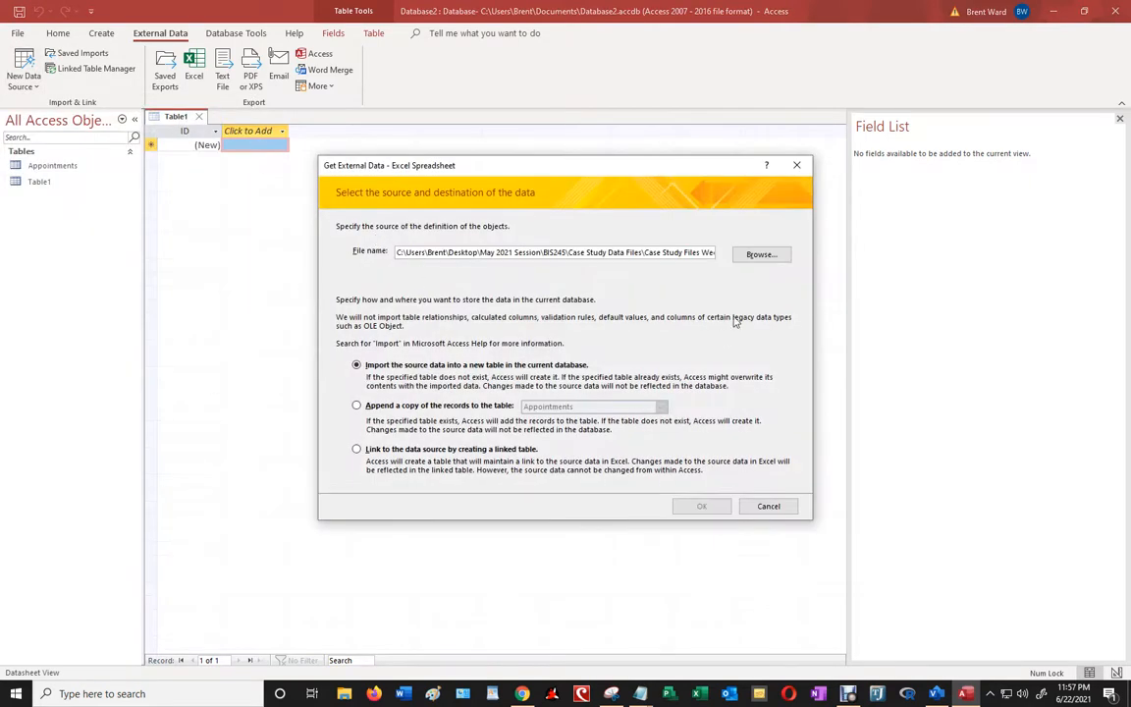
{"action": "left_click", "coordinate": [762, 255]}
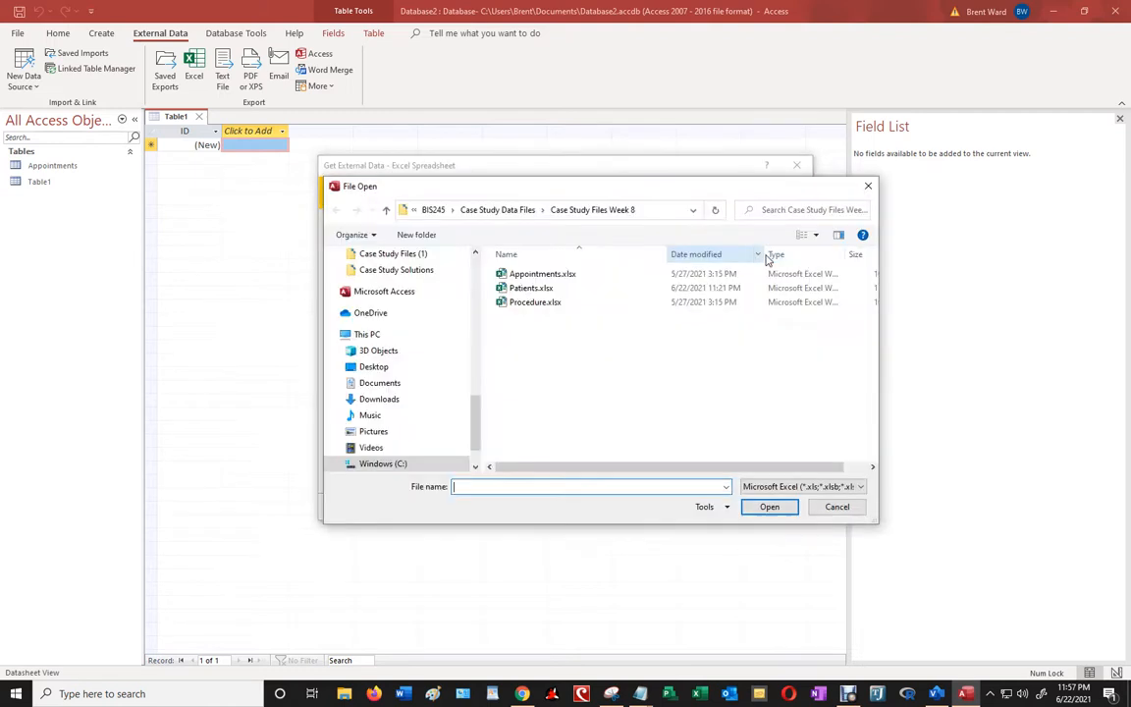
{"action": "left_click", "coordinate": [531, 288]}
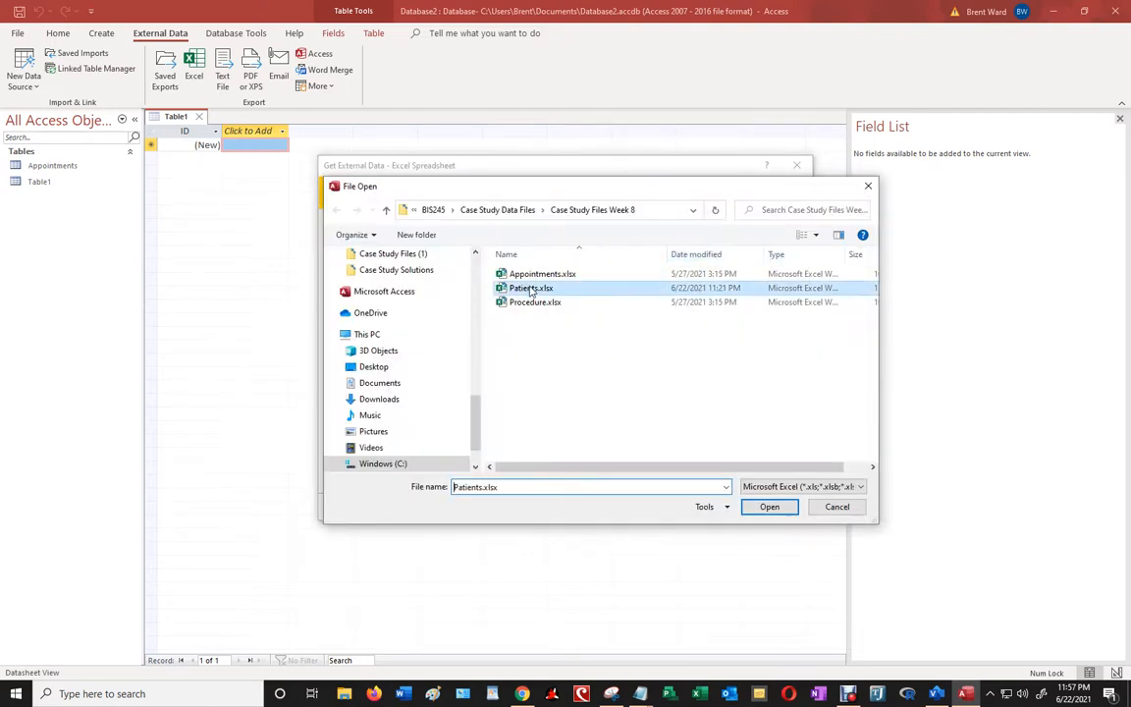
{"action": "left_click", "coordinate": [772, 508]}
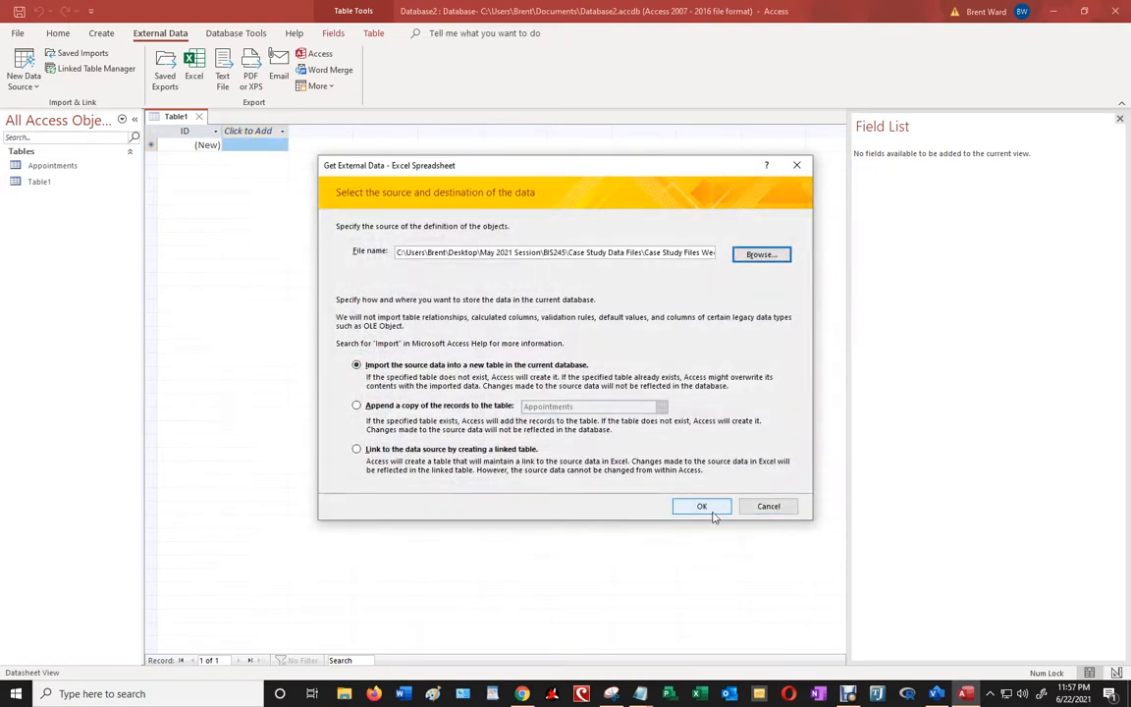
{"action": "left_click", "coordinate": [713, 512]}
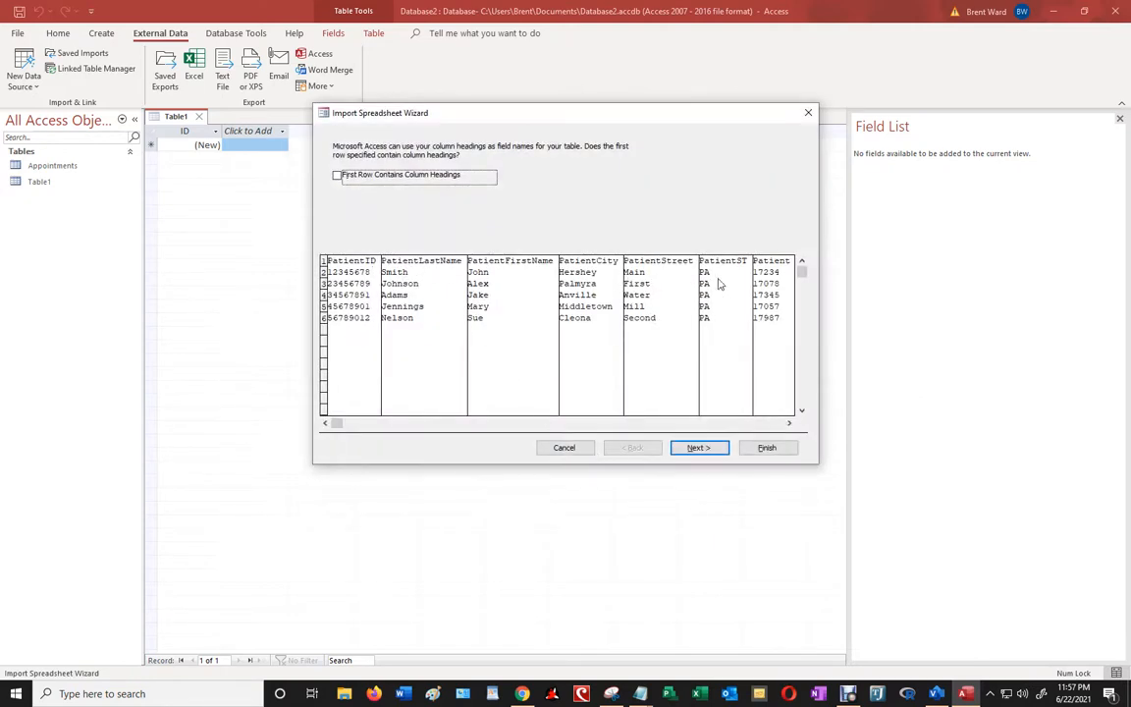
Import the Patients sheet using its first row as column headings, and finish without saving the import steps
{"action": "left_click", "coordinate": [337, 175]}
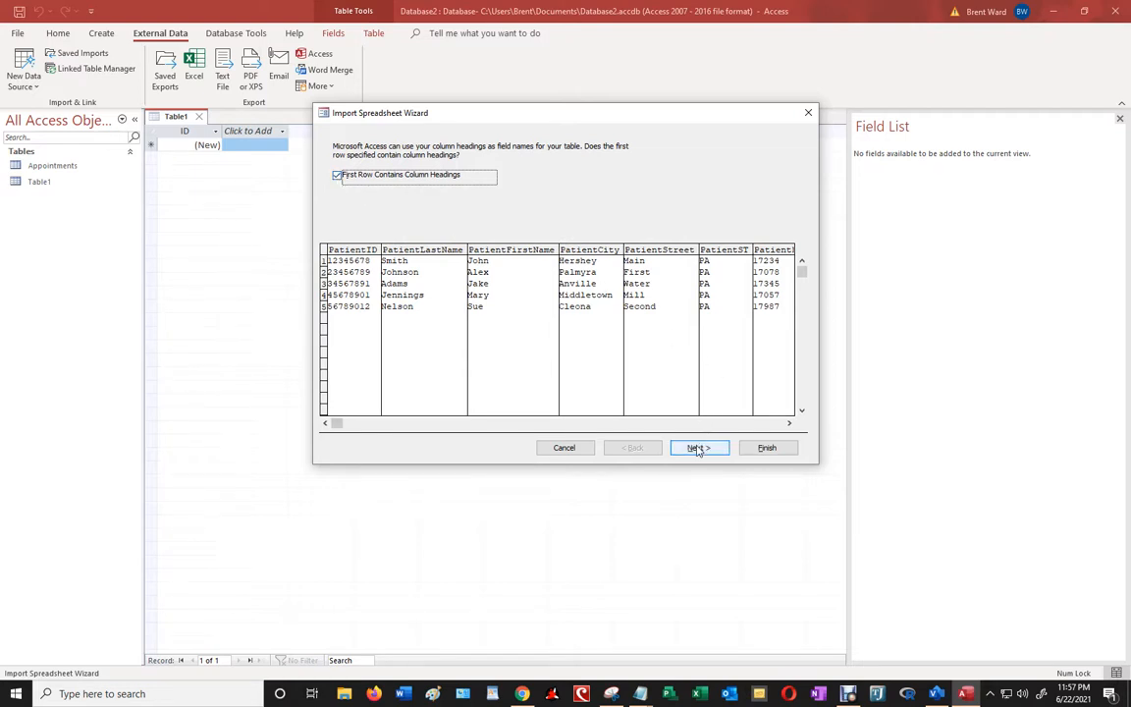
{"action": "left_click", "coordinate": [697, 448]}
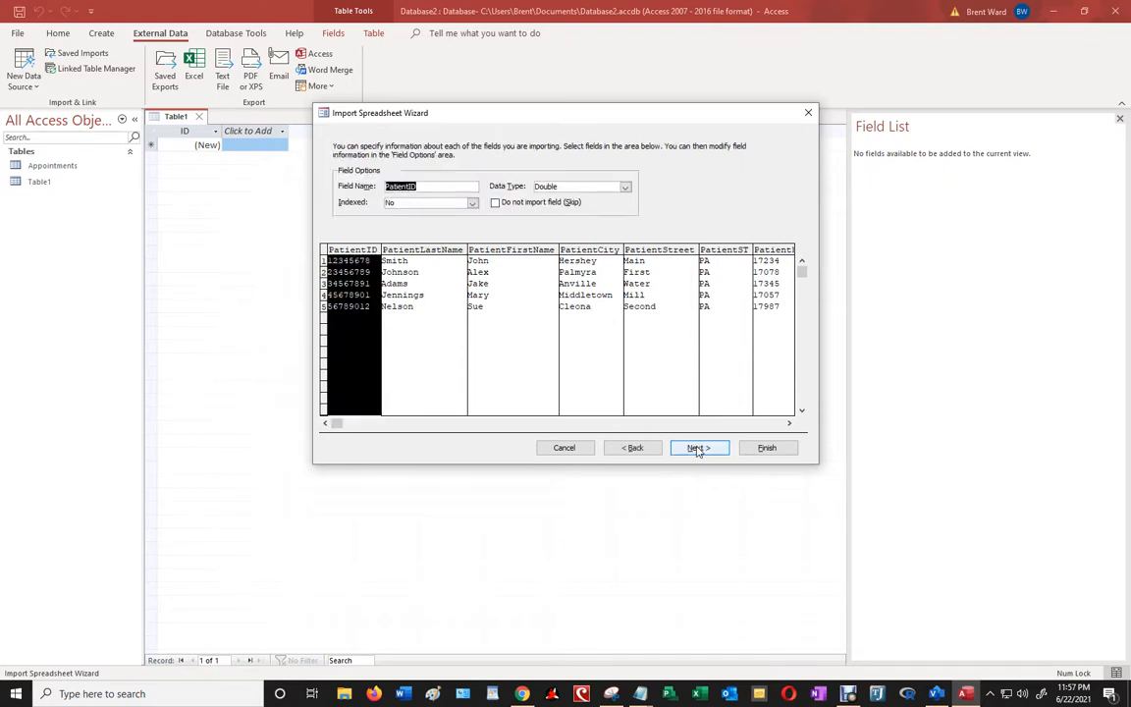
{"action": "left_click", "coordinate": [768, 449]}
{"action": "left_click", "coordinate": [768, 518]}
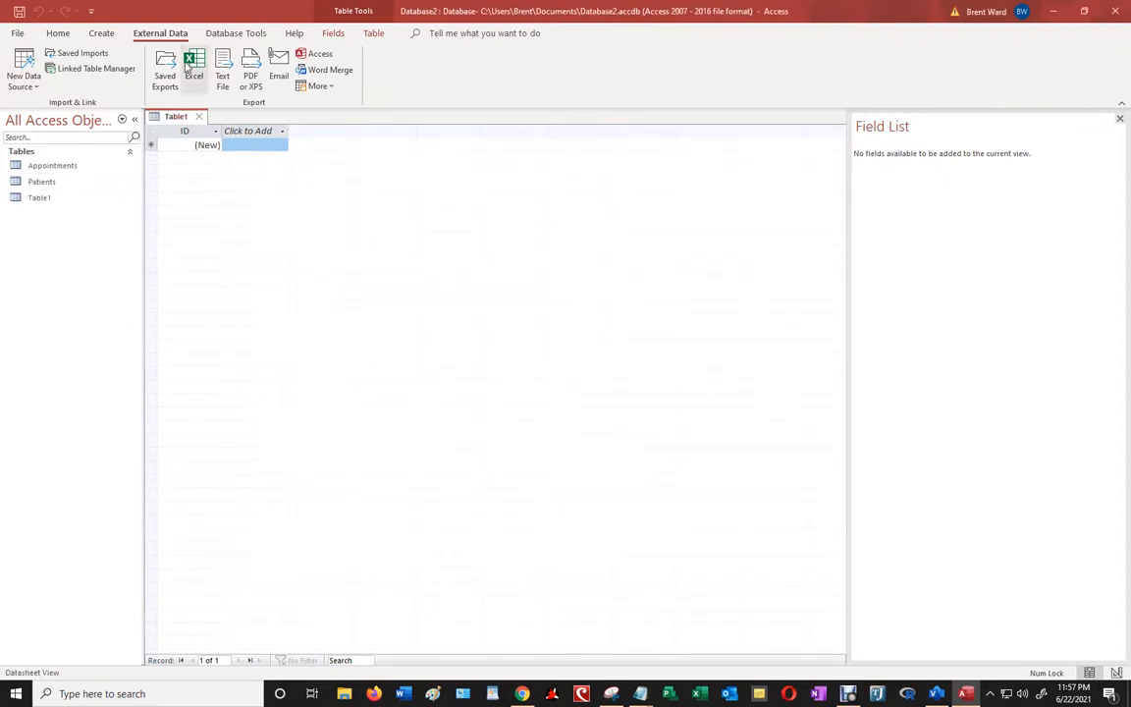
Start an Excel import into a new table, using Procedure.xlsx from Case Study Files Week 8 as the source
{"action": "left_click", "coordinate": [31, 79]}
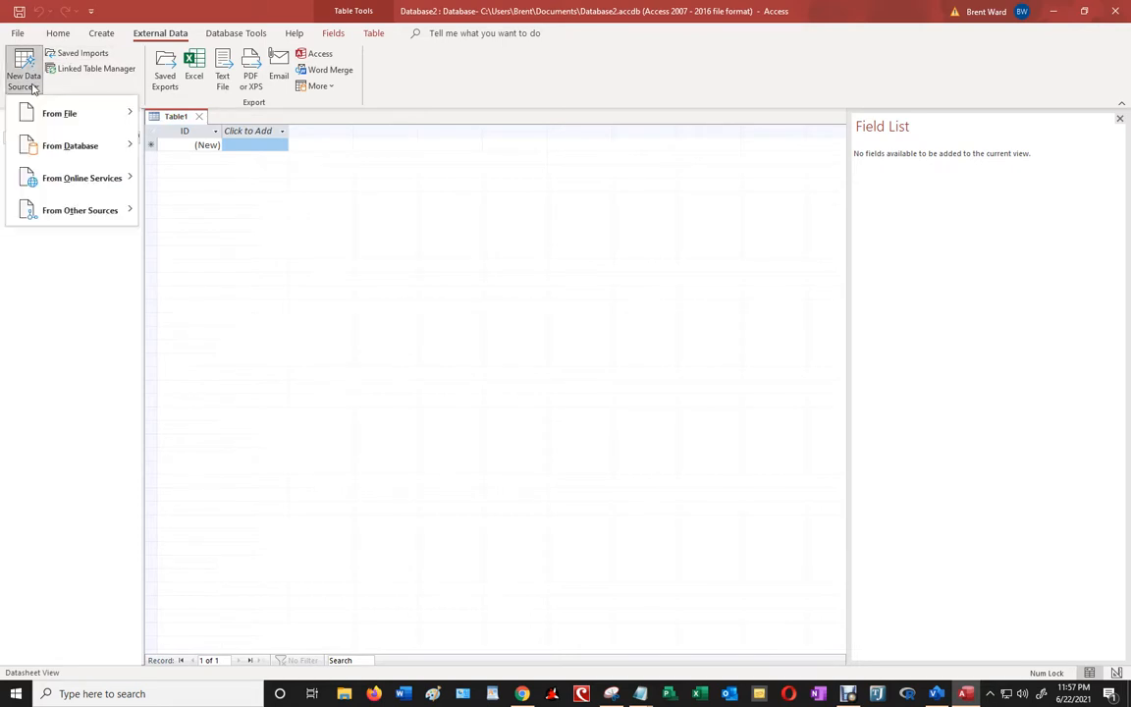
{"action": "mouse_move", "coordinate": [58, 112]}
{"action": "left_click", "coordinate": [180, 117]}
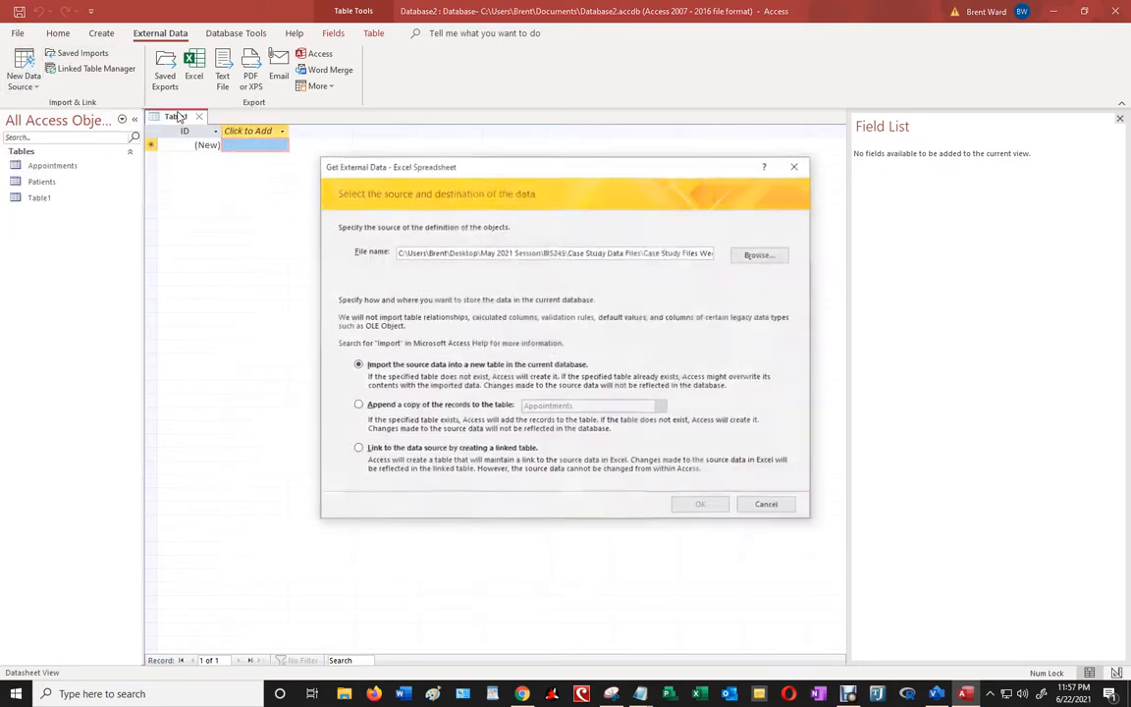
{"action": "left_click", "coordinate": [764, 256]}
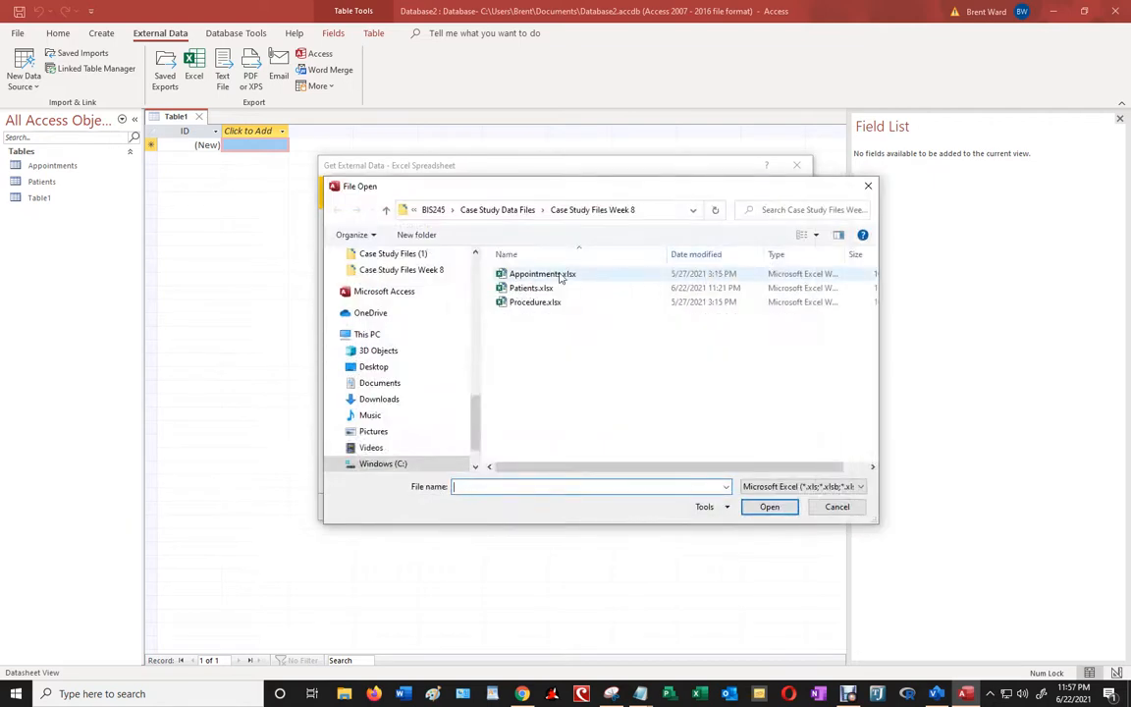
{"action": "left_click", "coordinate": [537, 302]}
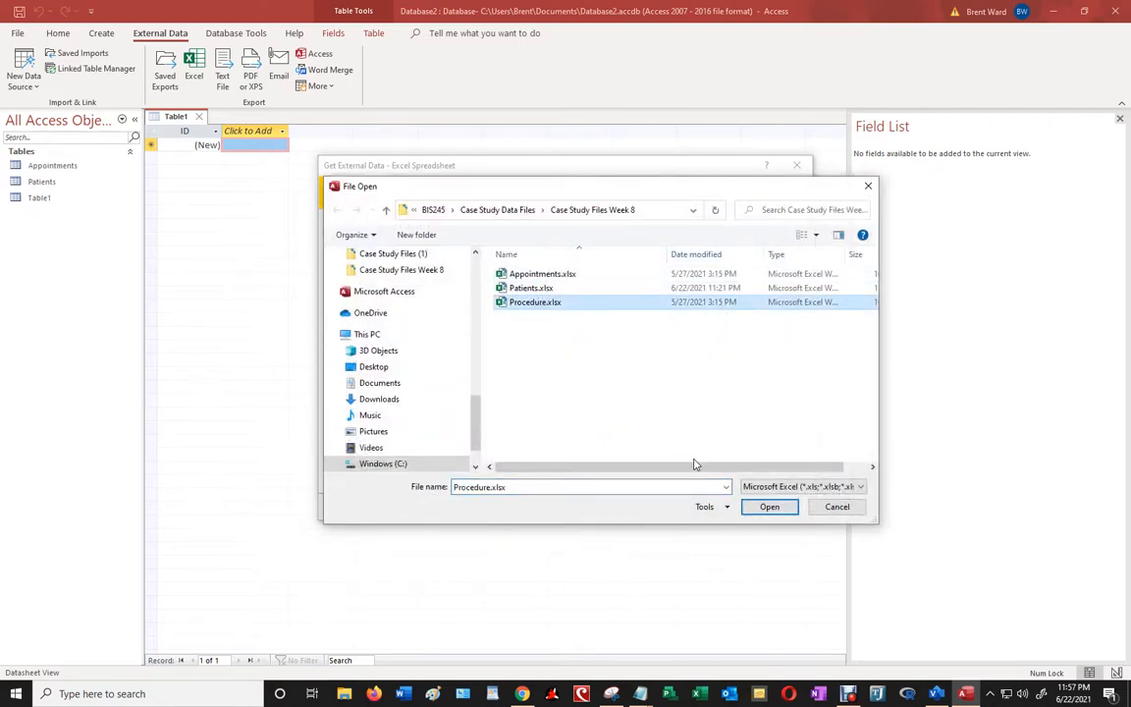
{"action": "left_click", "coordinate": [764, 507]}
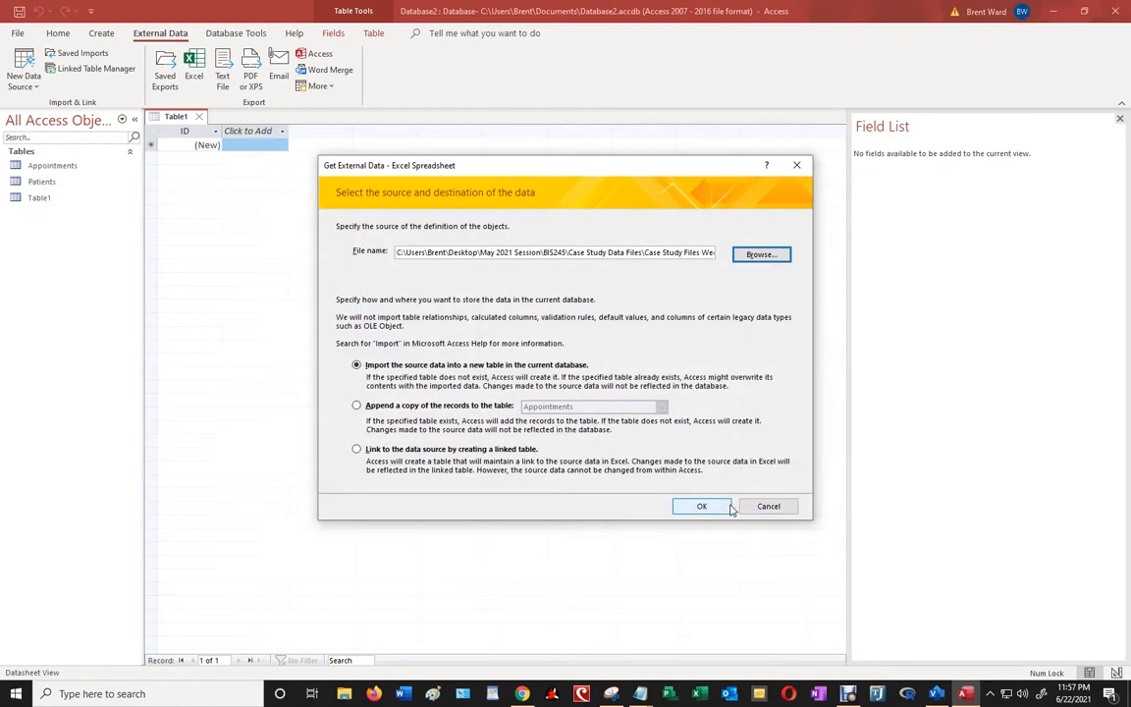
{"action": "left_click", "coordinate": [714, 509]}
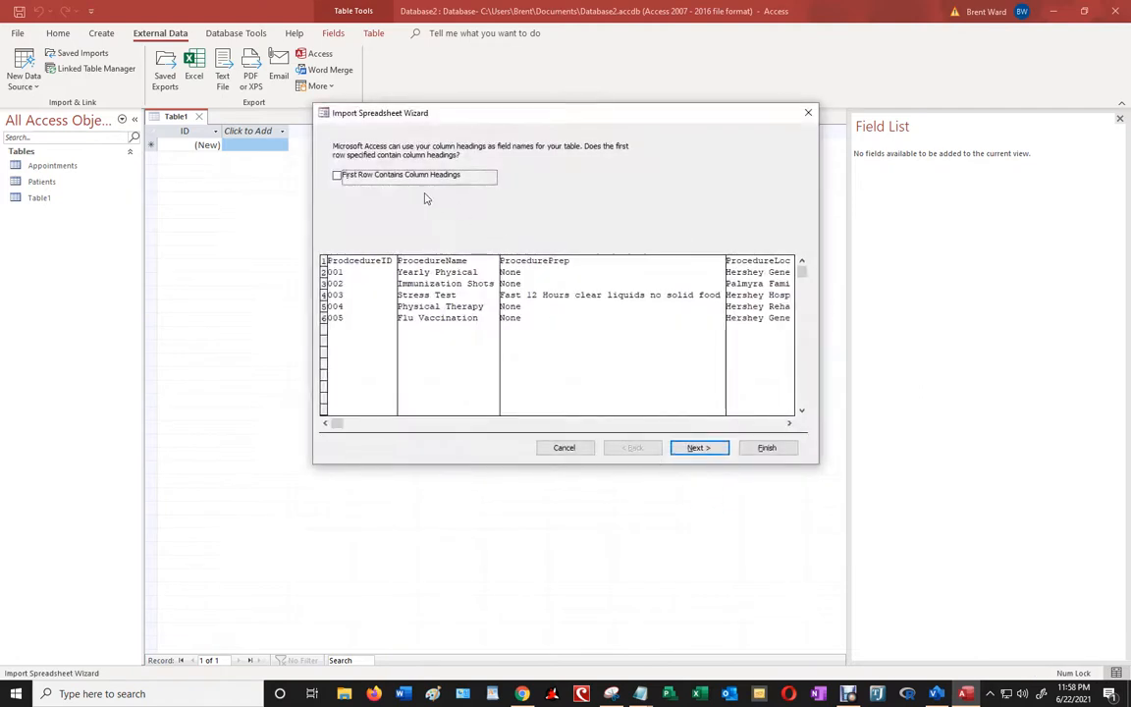
Import the Procedure sheet using its first row as column headings, and finish without saving the import steps
{"action": "left_click", "coordinate": [336, 178]}
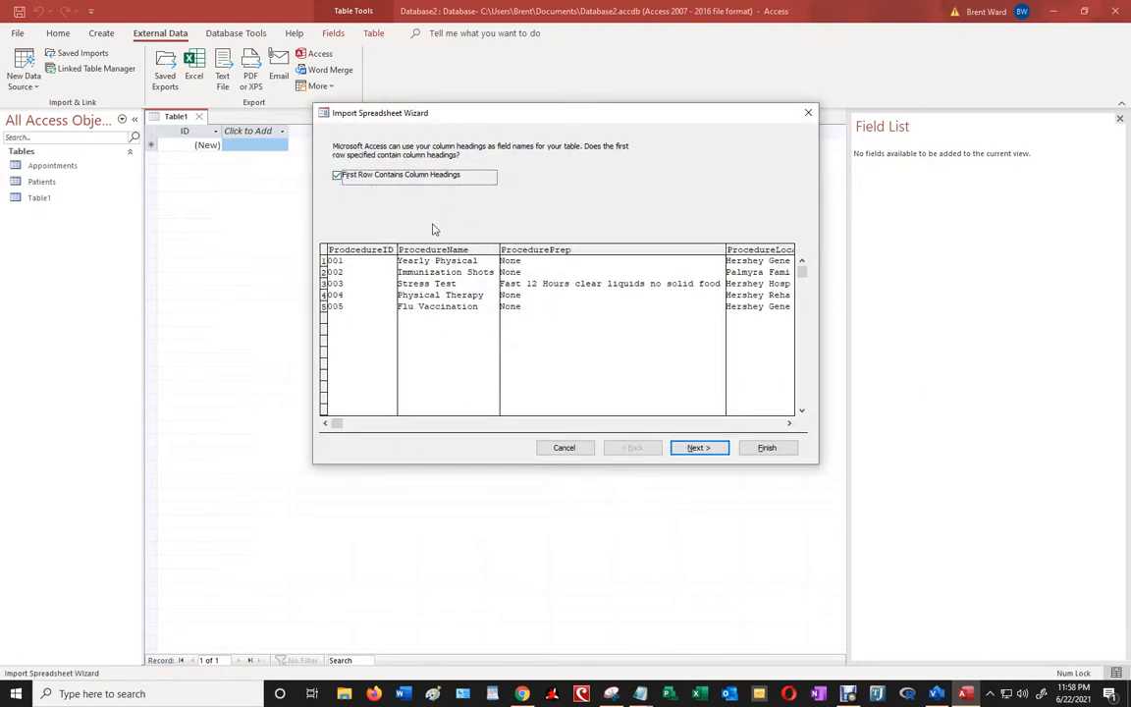
{"action": "left_click", "coordinate": [776, 452]}
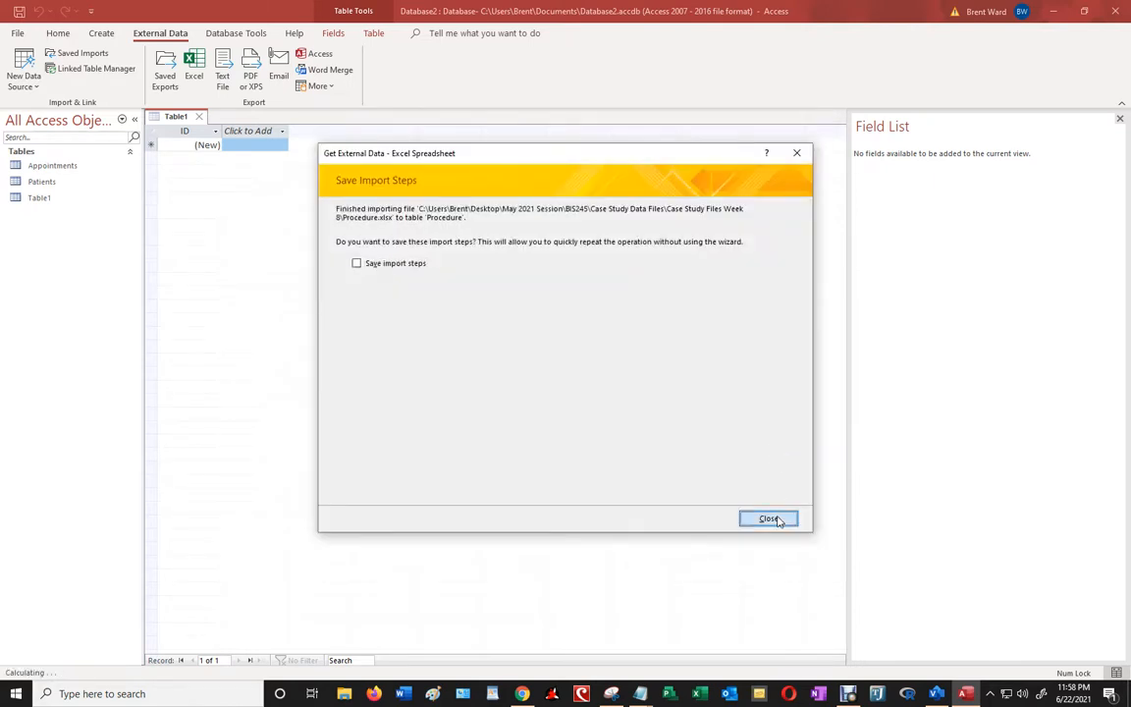
{"action": "left_click", "coordinate": [768, 518]}
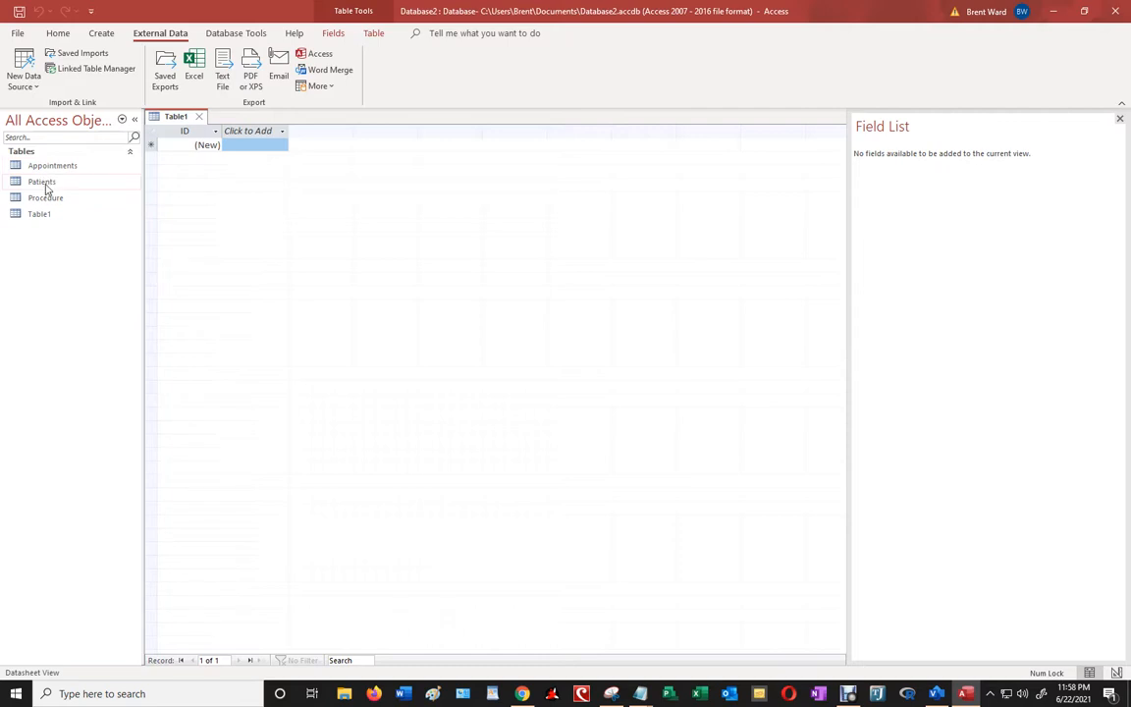
Try to delete the empty Table1, and close its open datasheet
{"action": "left_click", "coordinate": [39, 218]}
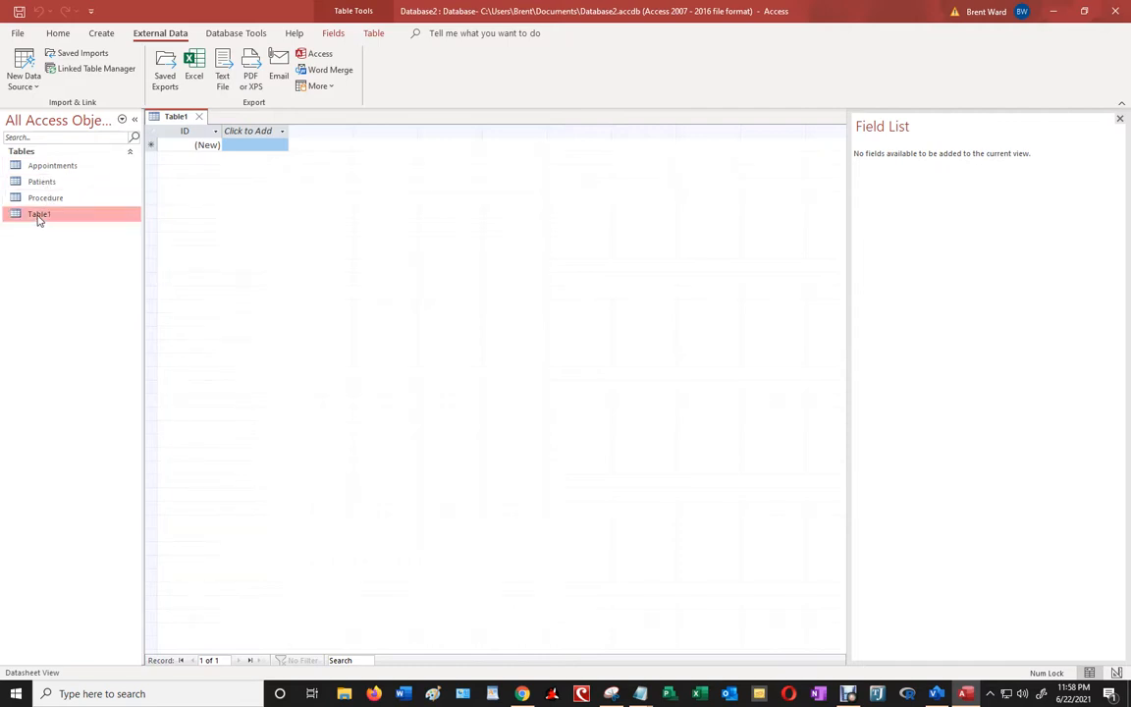
{"action": "right_click", "coordinate": [39, 218]}
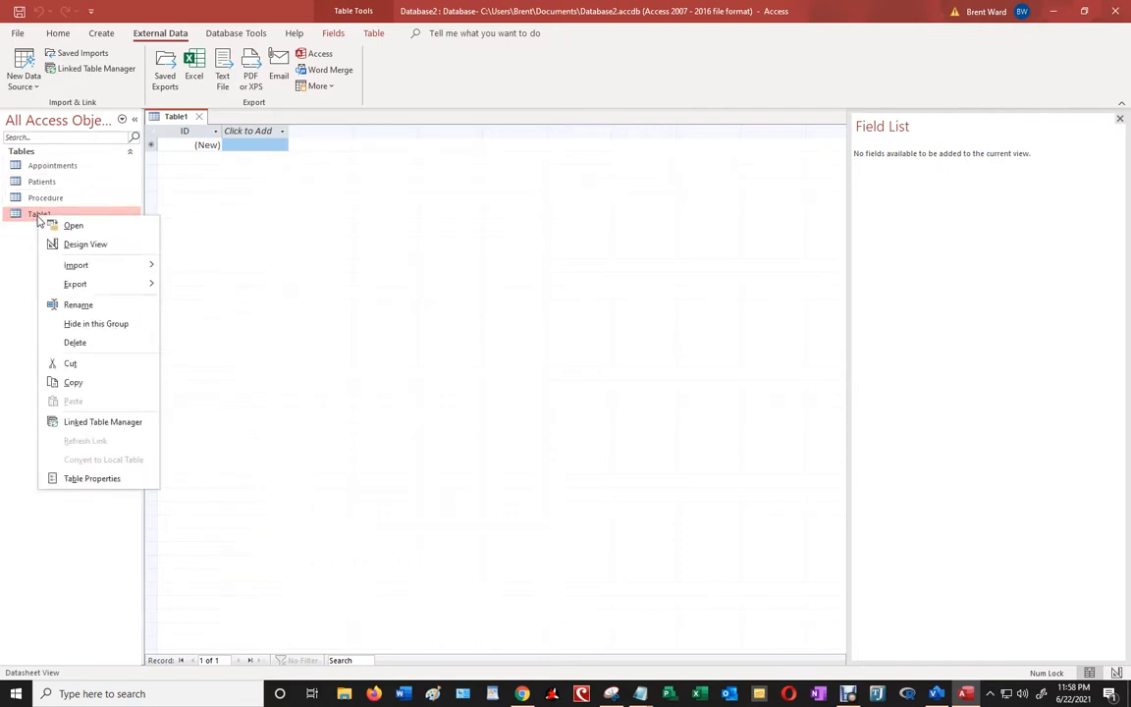
{"action": "left_click", "coordinate": [88, 343]}
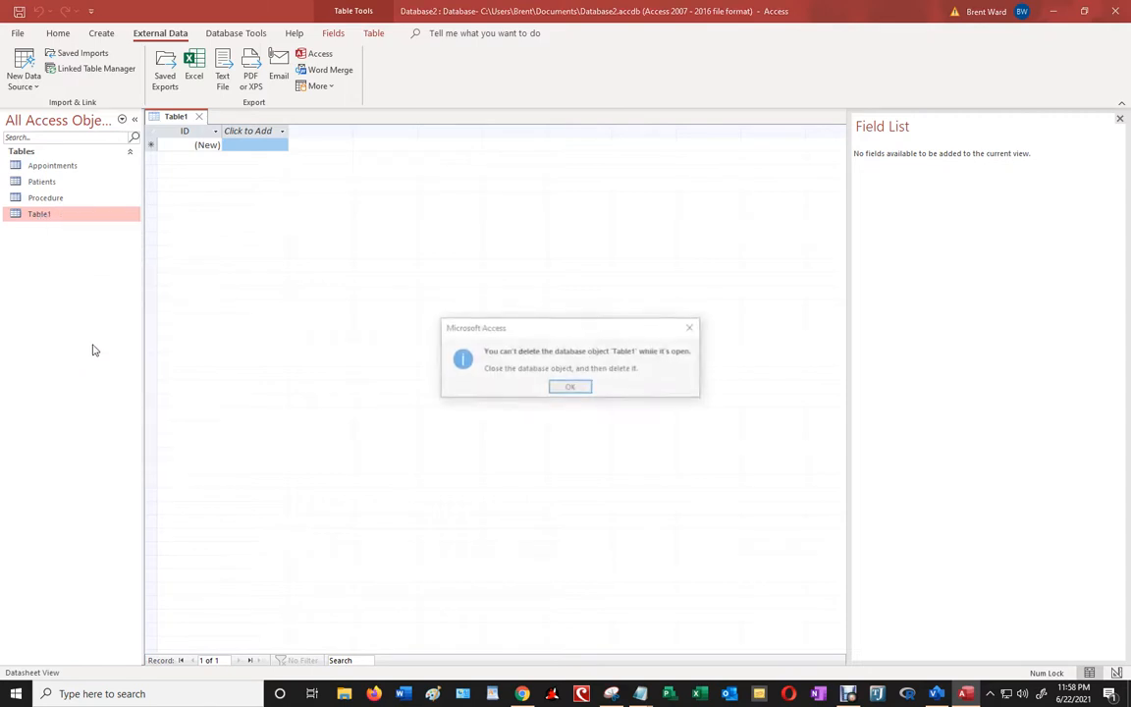
{"action": "left_click", "coordinate": [571, 387]}
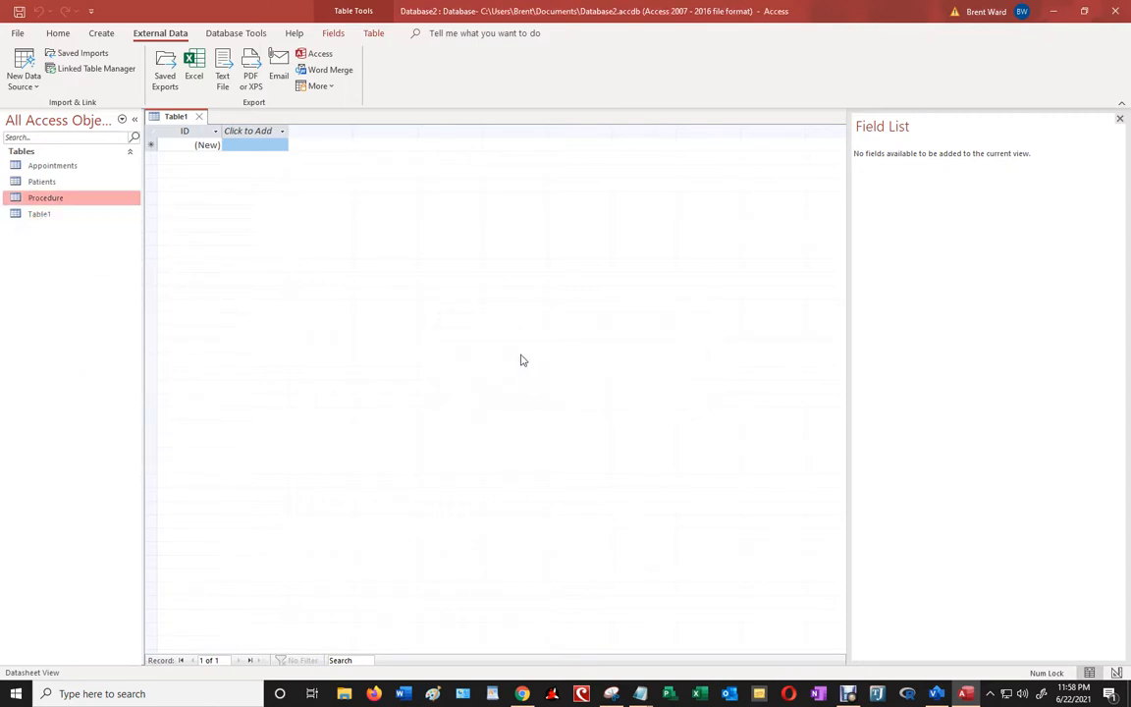
{"action": "left_click", "coordinate": [202, 117]}
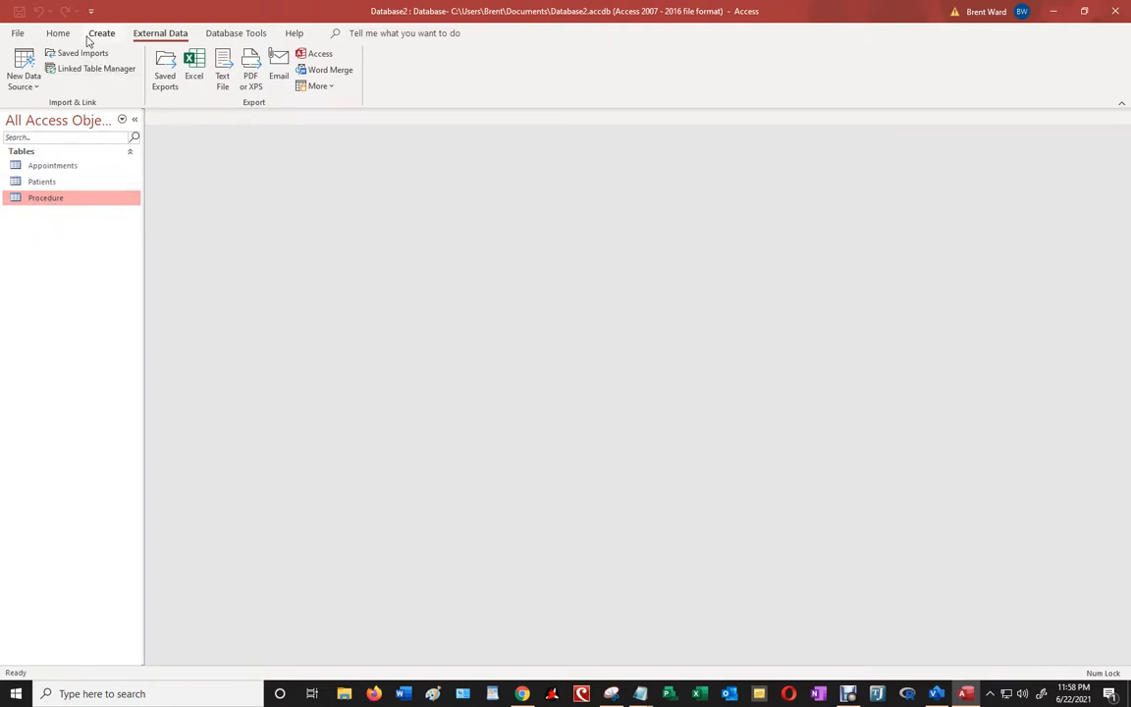
Start a text file import into a new table, using Doctors.txt from Case Study Files Week 8 as the source
{"action": "left_click", "coordinate": [32, 86]}
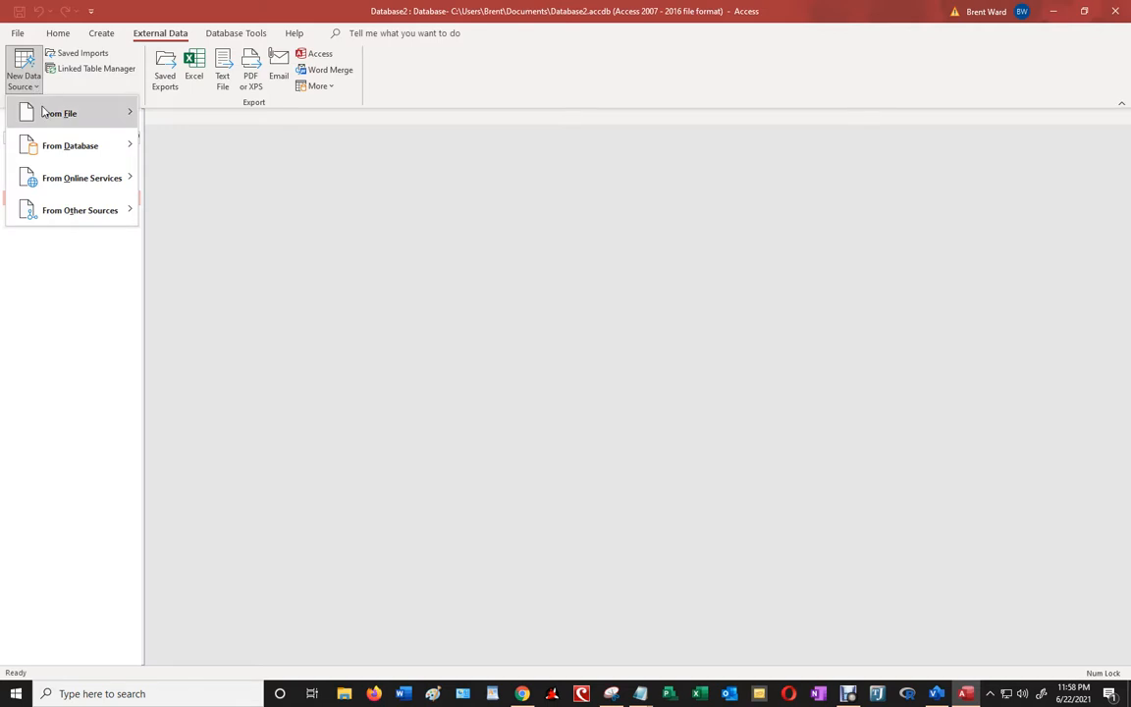
{"action": "mouse_move", "coordinate": [45, 110]}
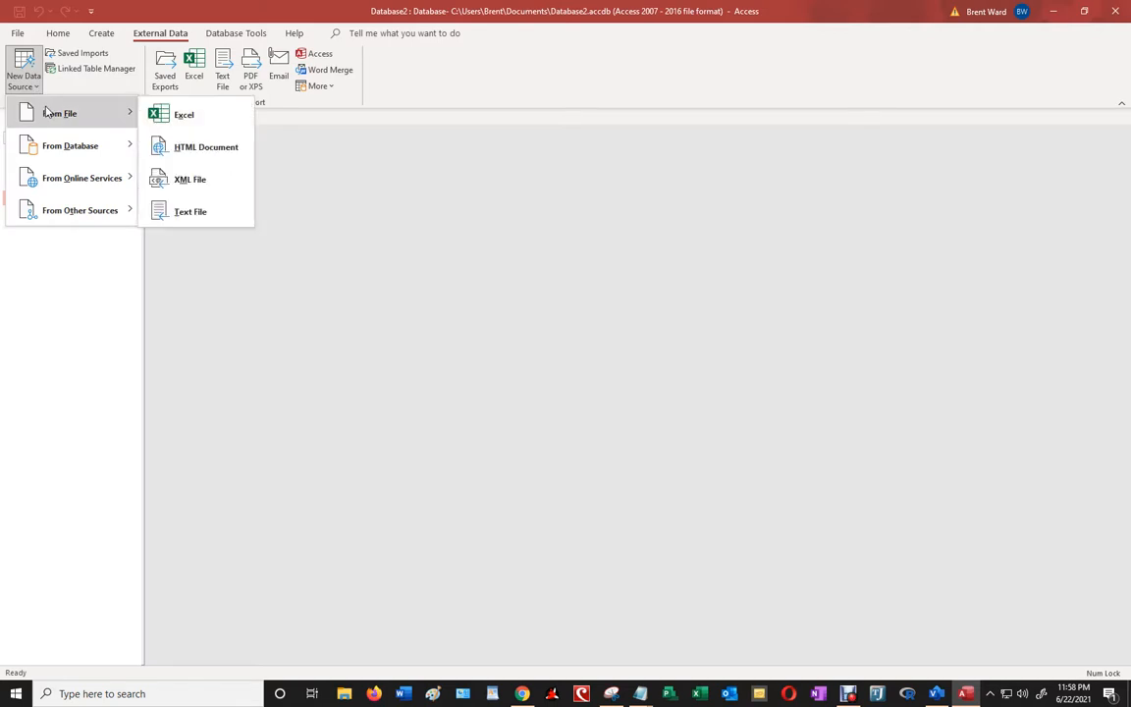
{"action": "left_click", "coordinate": [203, 214]}
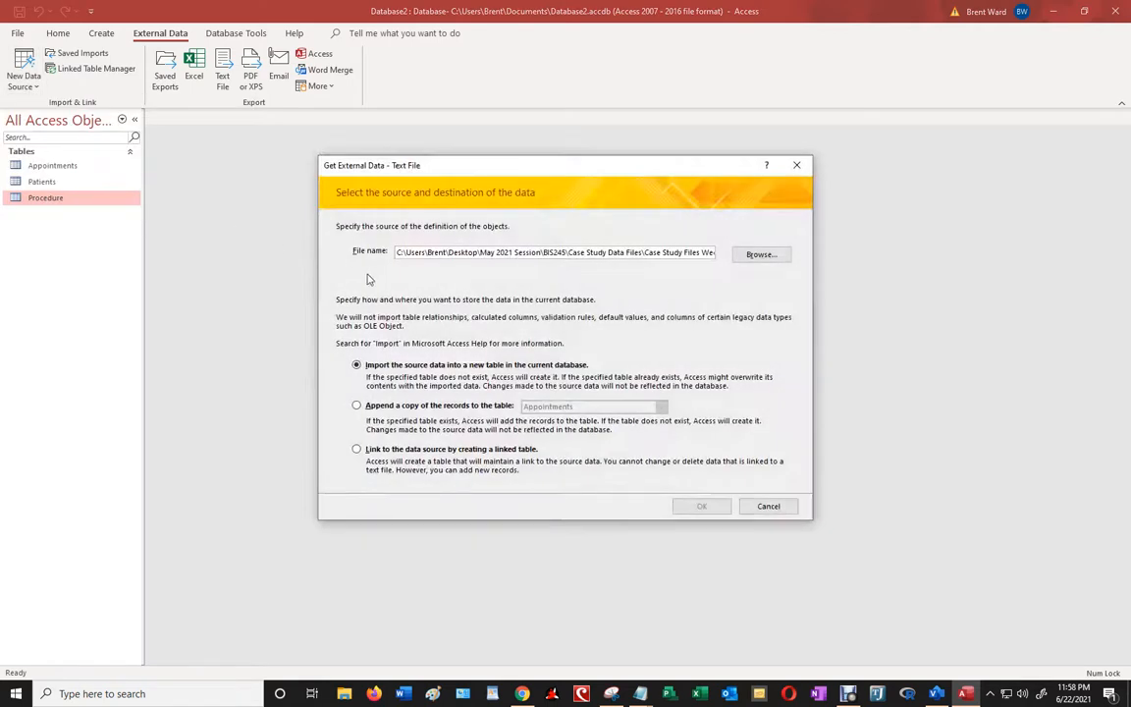
{"action": "left_click", "coordinate": [763, 259]}
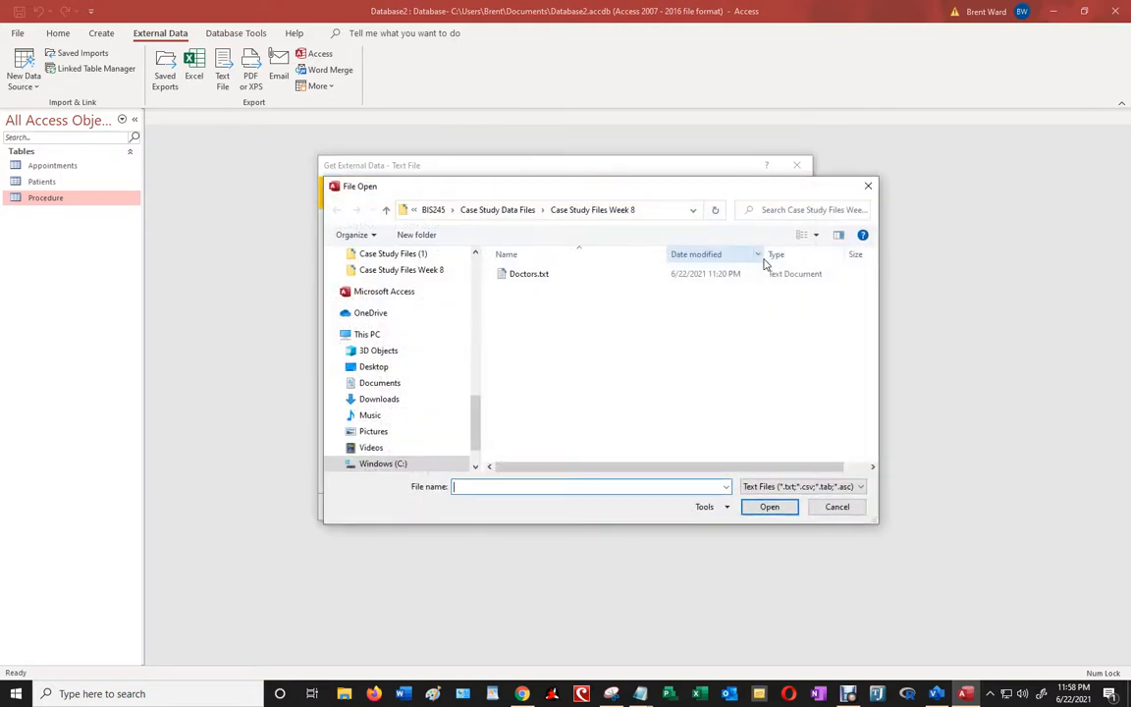
{"action": "left_click", "coordinate": [541, 276]}
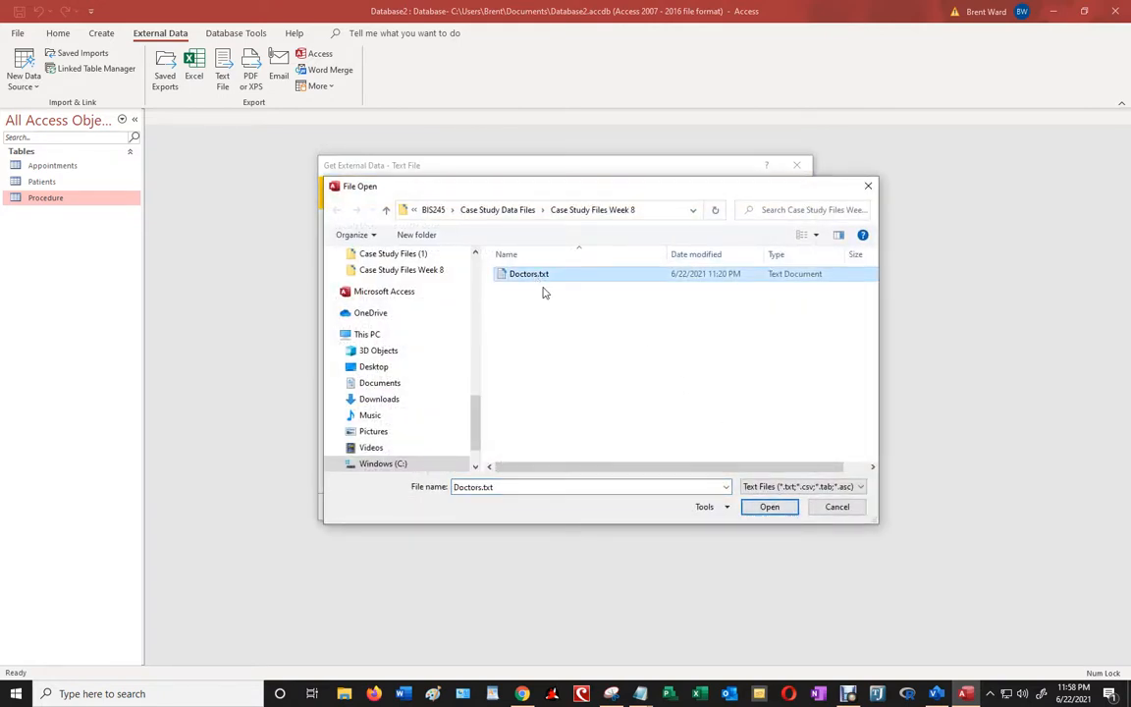
{"action": "left_click", "coordinate": [771, 507]}
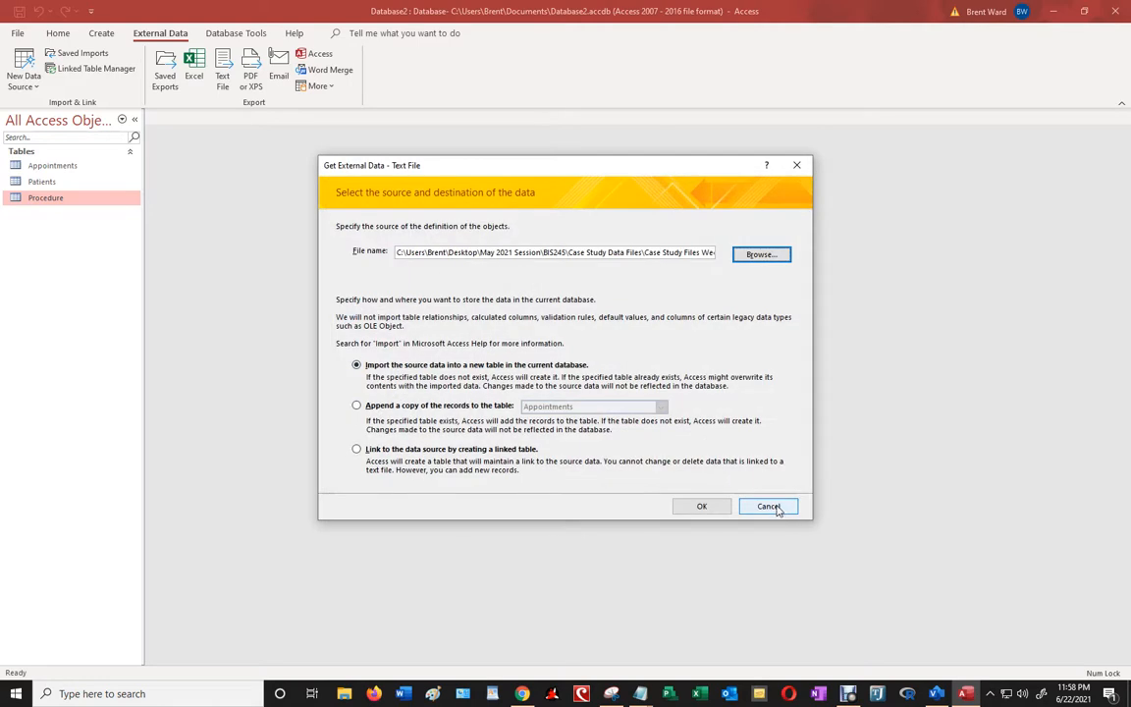
{"action": "left_click", "coordinate": [702, 508]}
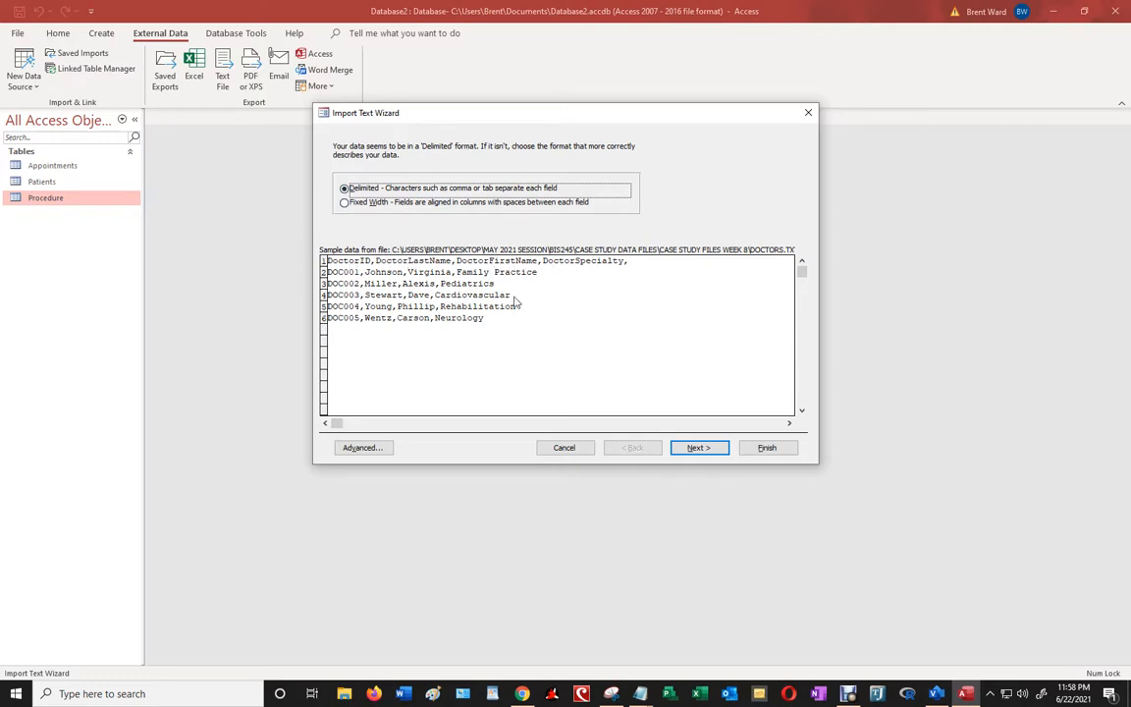
Import the Doctors text as comma-delimited with its first row as field names, and finish without saving the import steps
{"action": "left_click", "coordinate": [698, 447]}
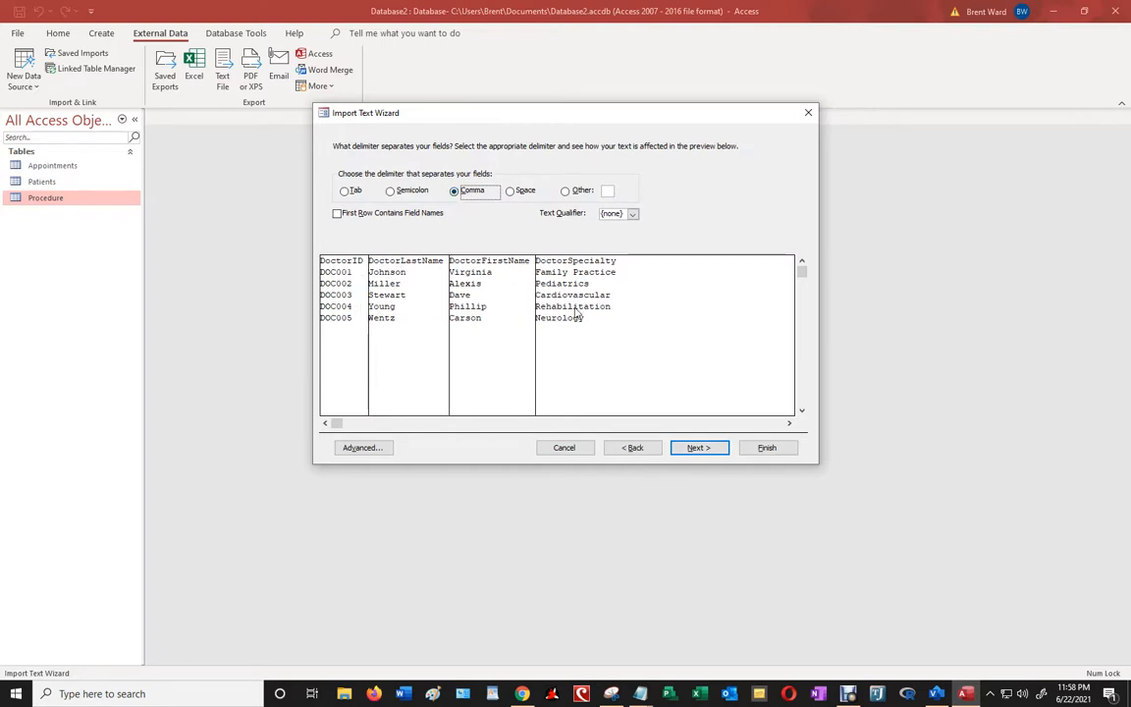
{"action": "left_click", "coordinate": [337, 214]}
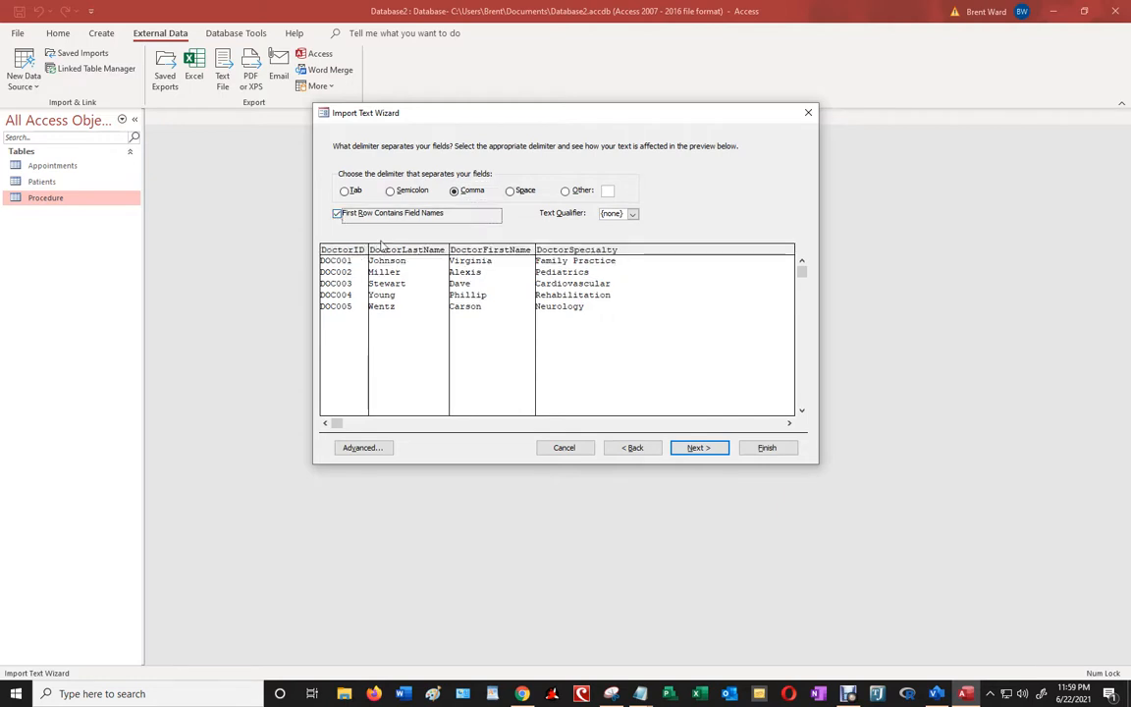
{"action": "left_click", "coordinate": [770, 451]}
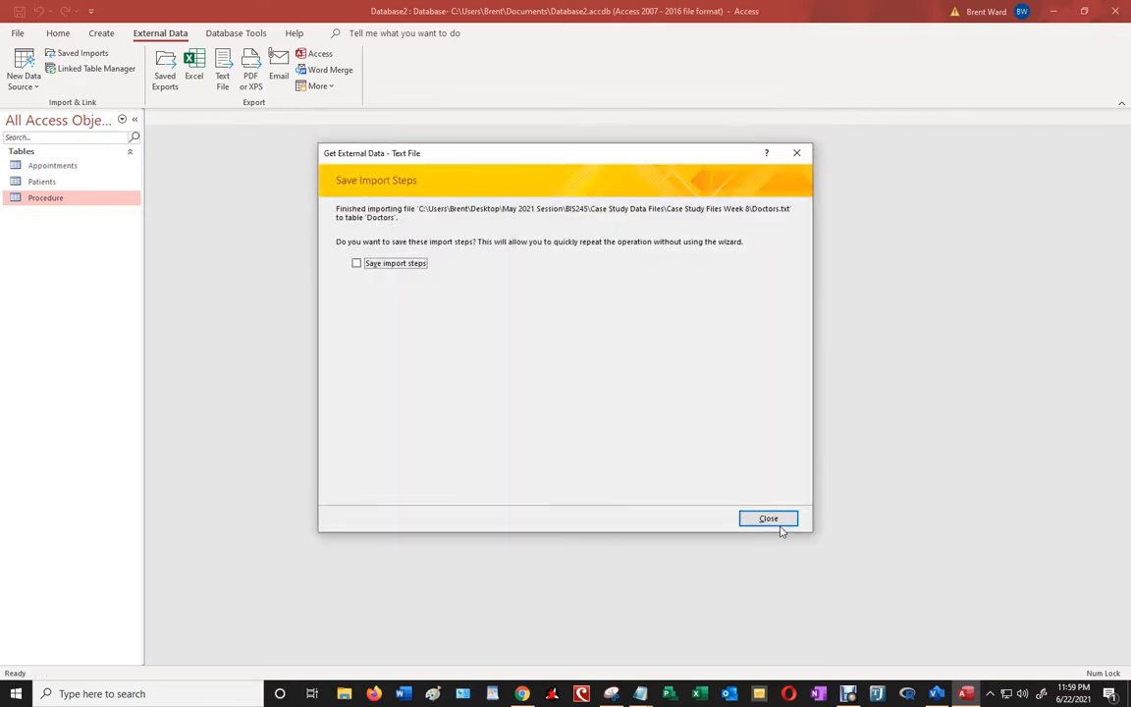
{"action": "left_click", "coordinate": [357, 264]}
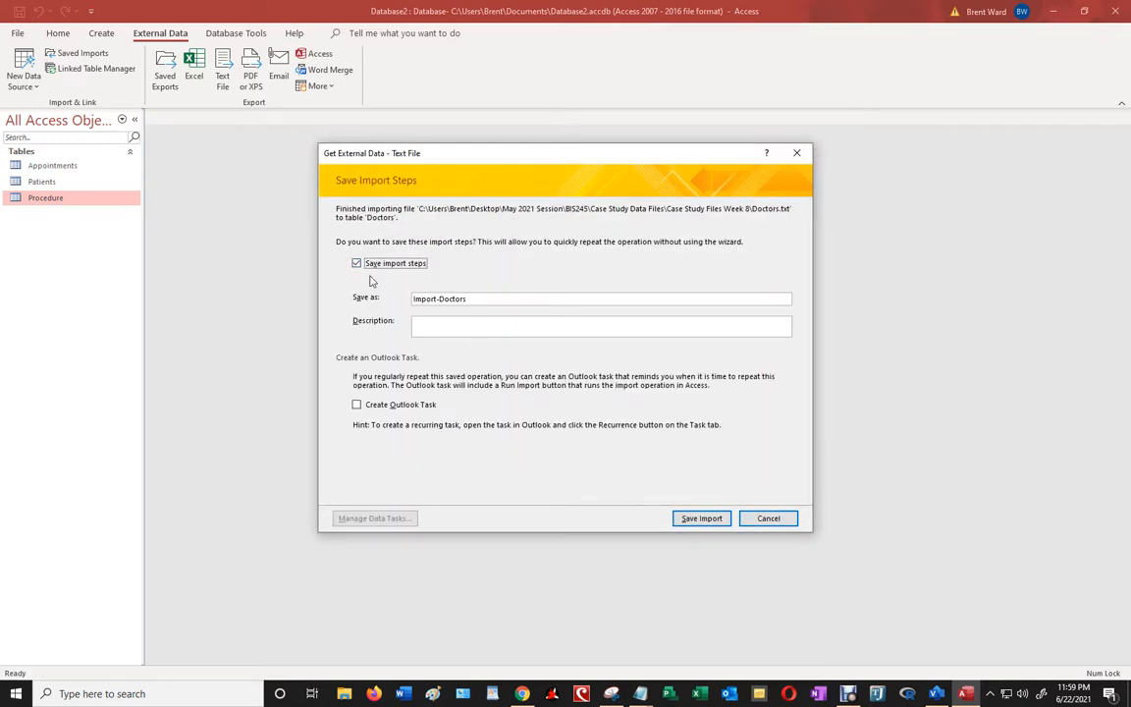
{"action": "left_click", "coordinate": [357, 263]}
{"action": "left_click", "coordinate": [780, 520]}
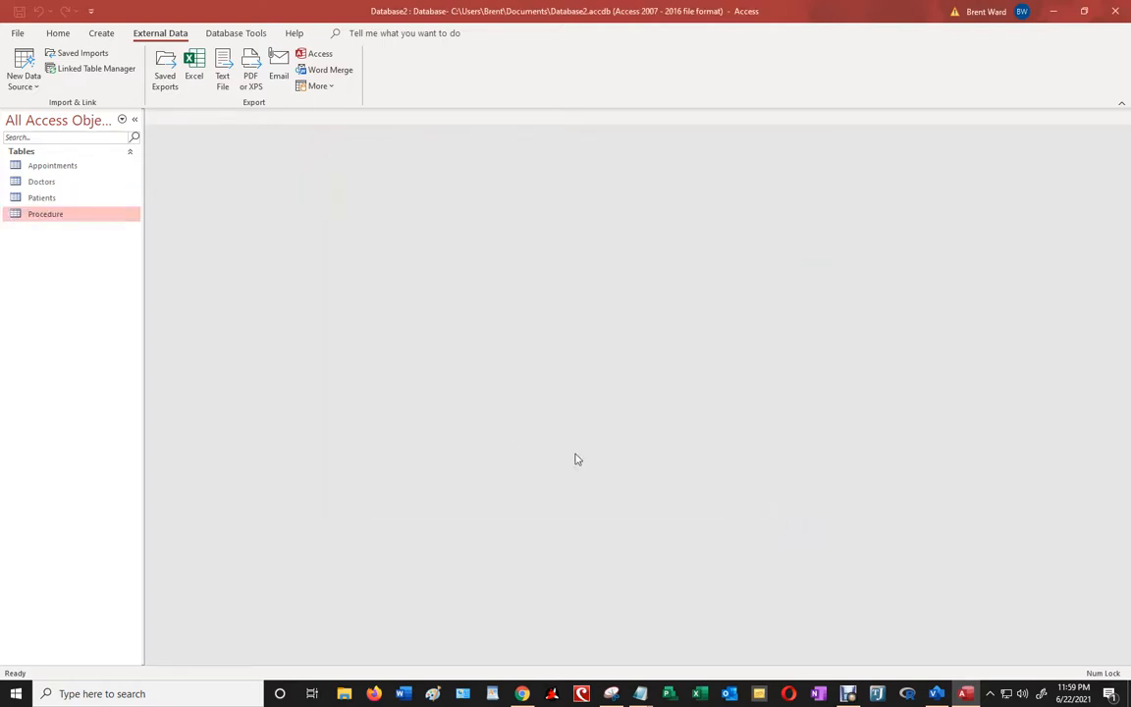
{"action": "left_click", "coordinate": [63, 169]}
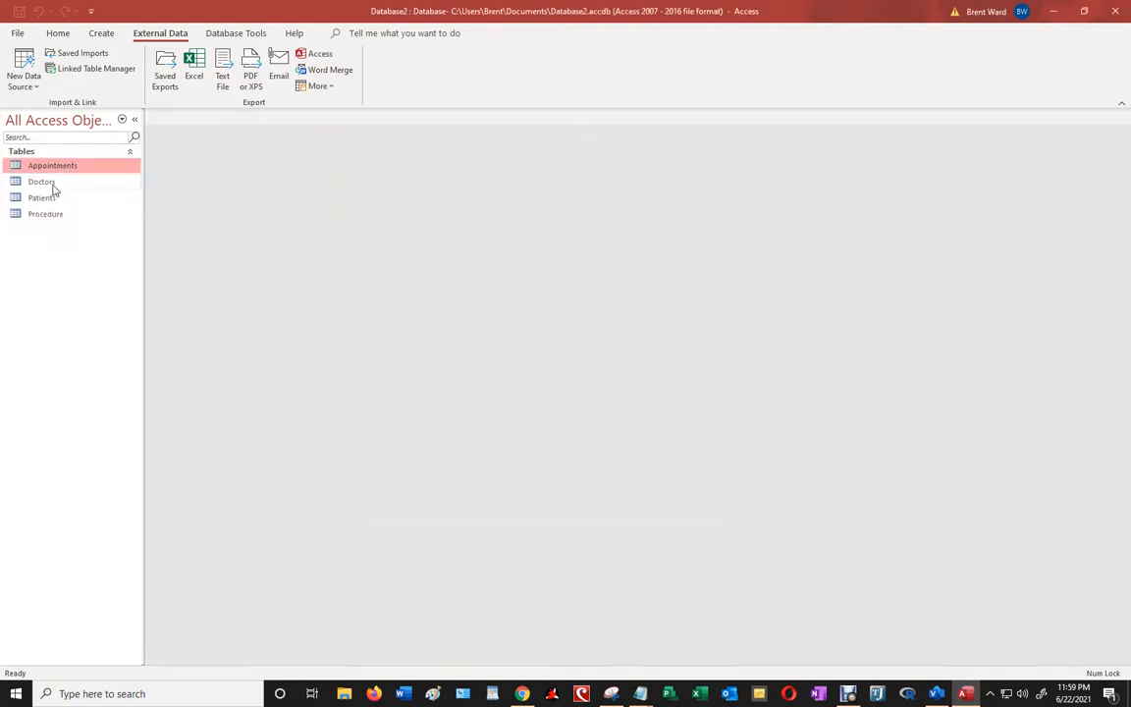
{"action": "left_click", "coordinate": [54, 186]}
{"action": "left_click", "coordinate": [54, 201]}
{"action": "left_click", "coordinate": [52, 215]}
{"action": "left_click", "coordinate": [52, 198]}
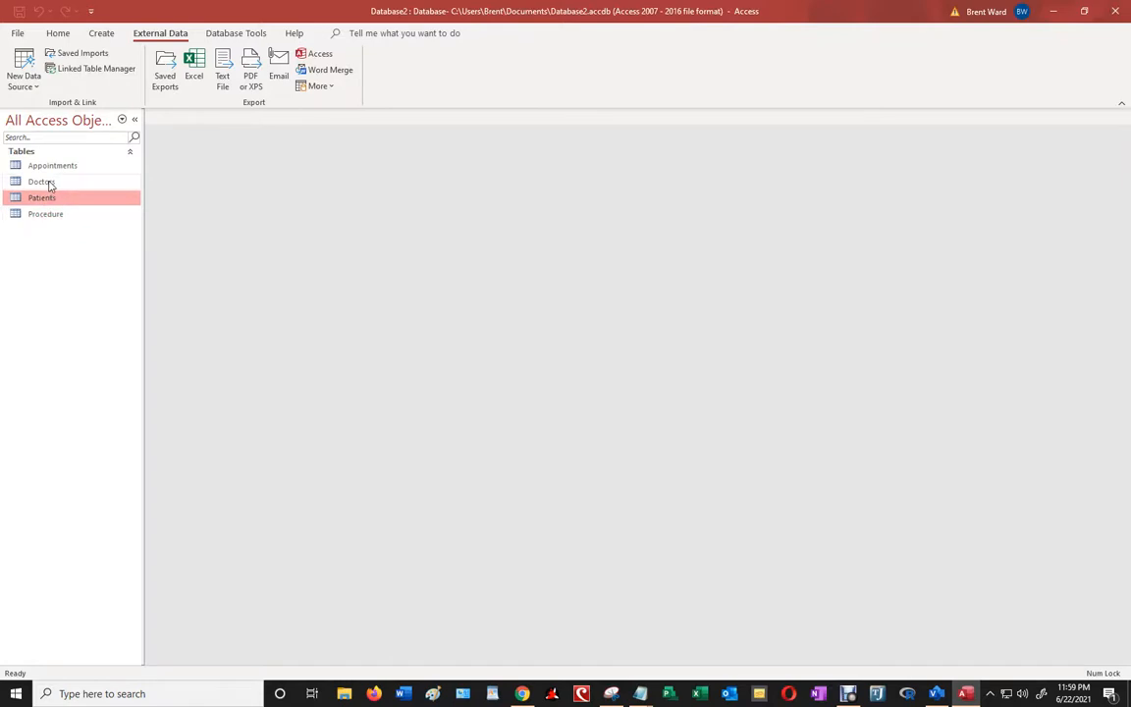
{"action": "left_click", "coordinate": [50, 168]}
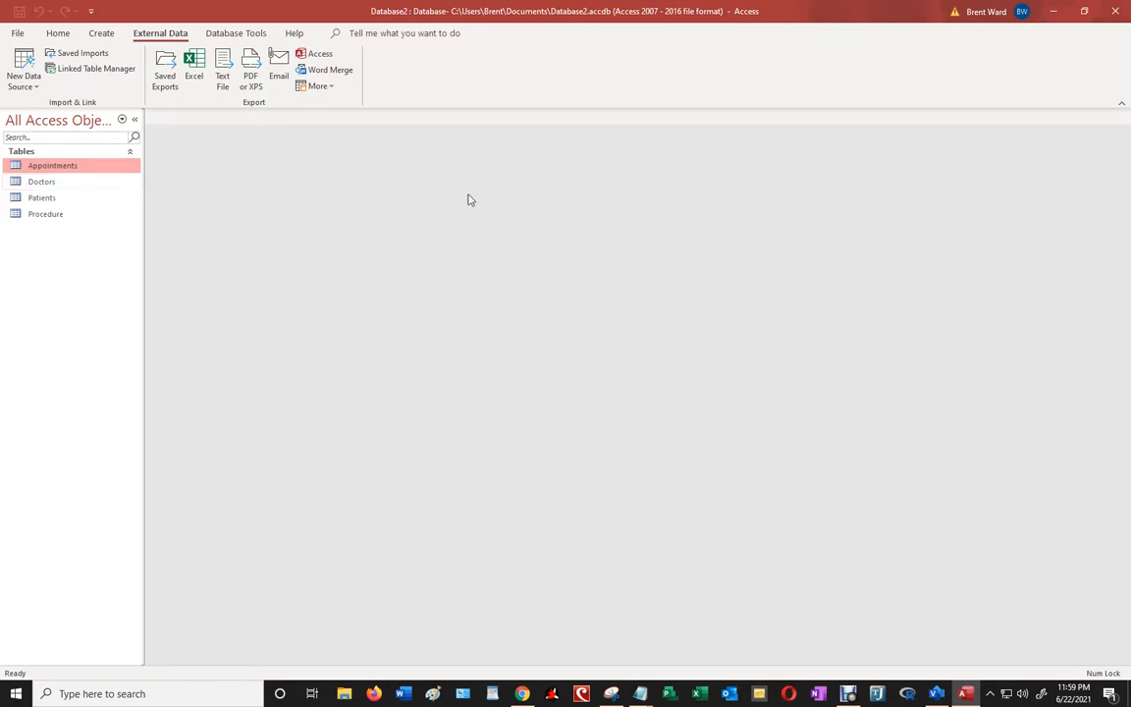
Switch to the Visio case study diagram and show the attribute types of the Patient entity
{"action": "left_click", "coordinate": [937, 694]}
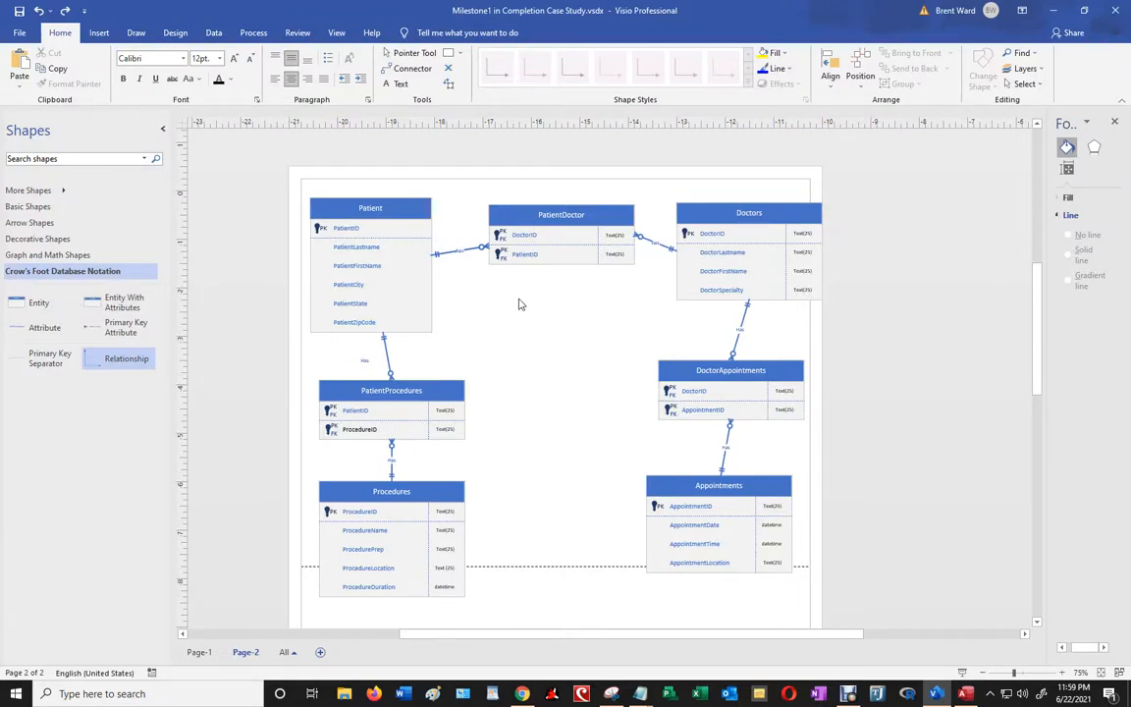
{"action": "left_click", "coordinate": [416, 200]}
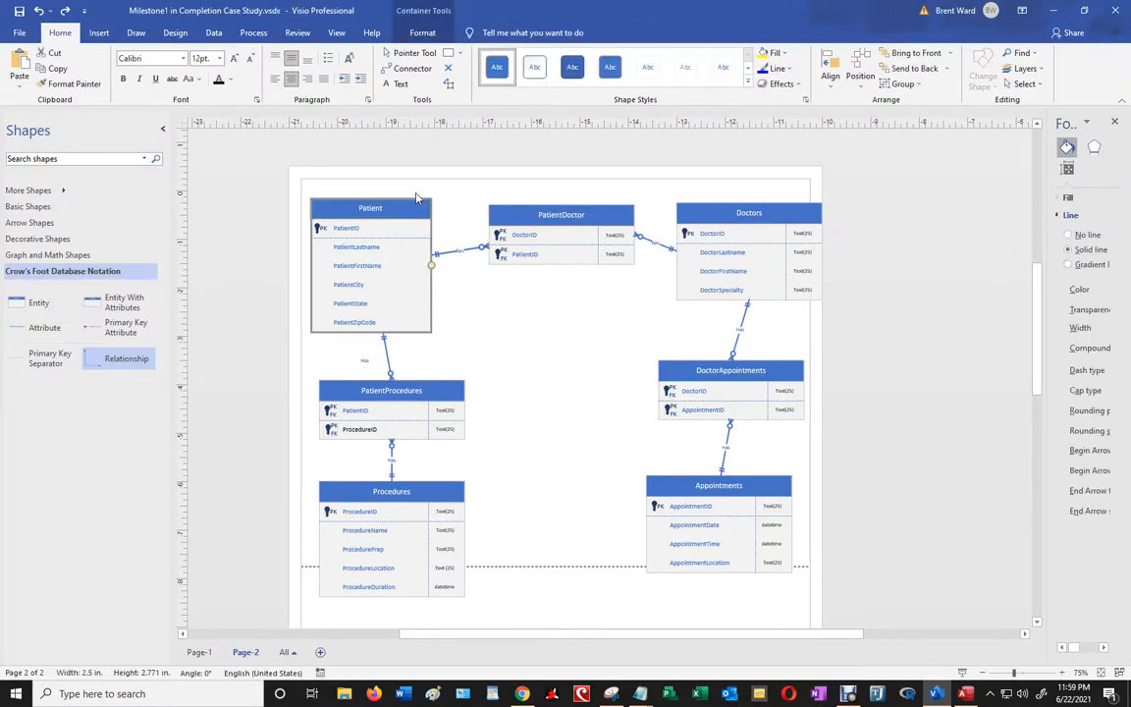
{"action": "right_click", "coordinate": [439, 196]}
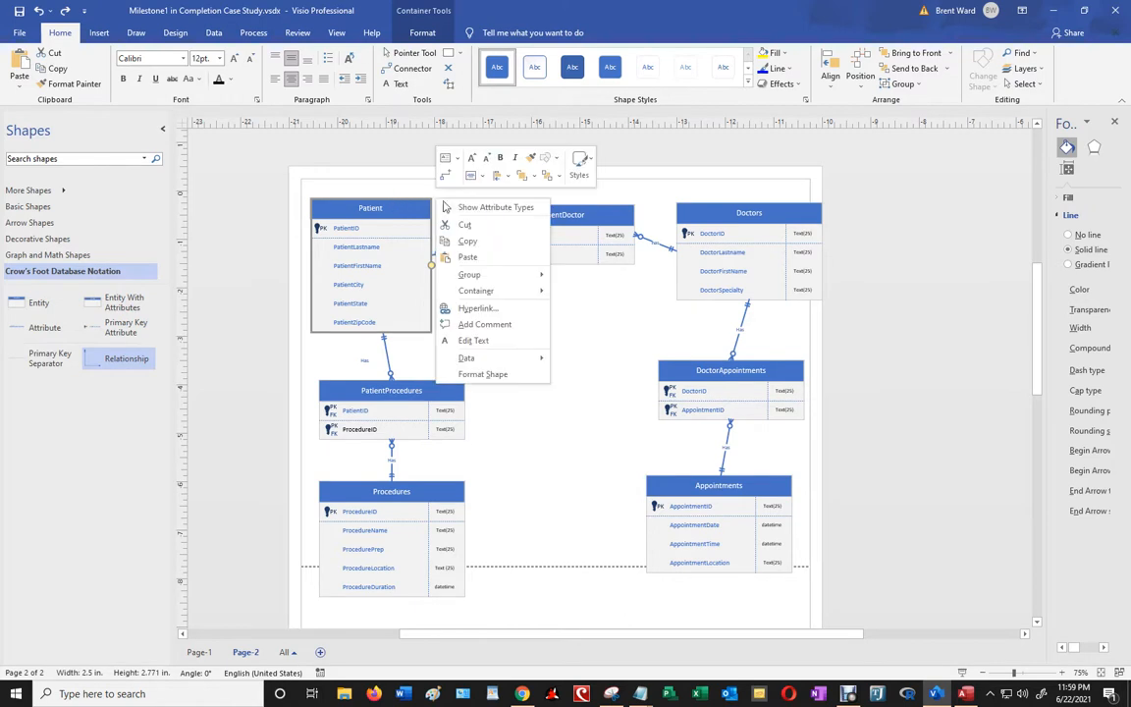
{"action": "left_click", "coordinate": [457, 207]}
Enter a Text data type for PatientID in the Patient entity and set its font size to 8 pt
{"action": "scroll", "coordinate": [447, 230], "scroll_direction": "up", "scroll_amount": 2}
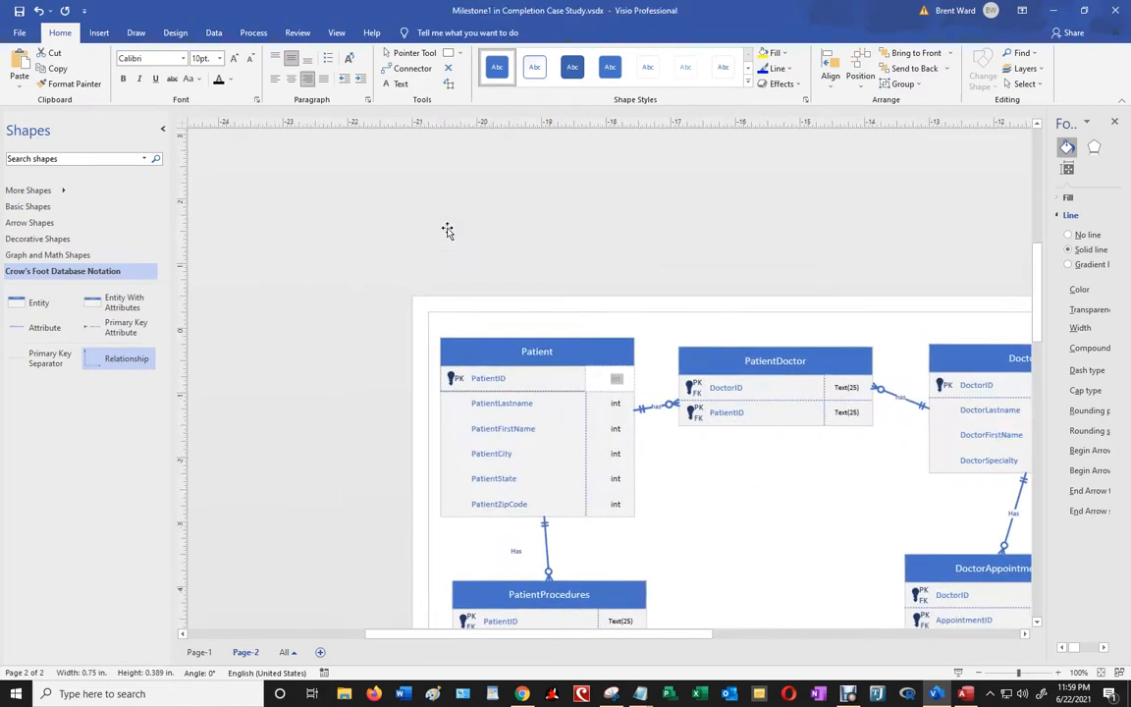
{"action": "type", "text": "Text("}
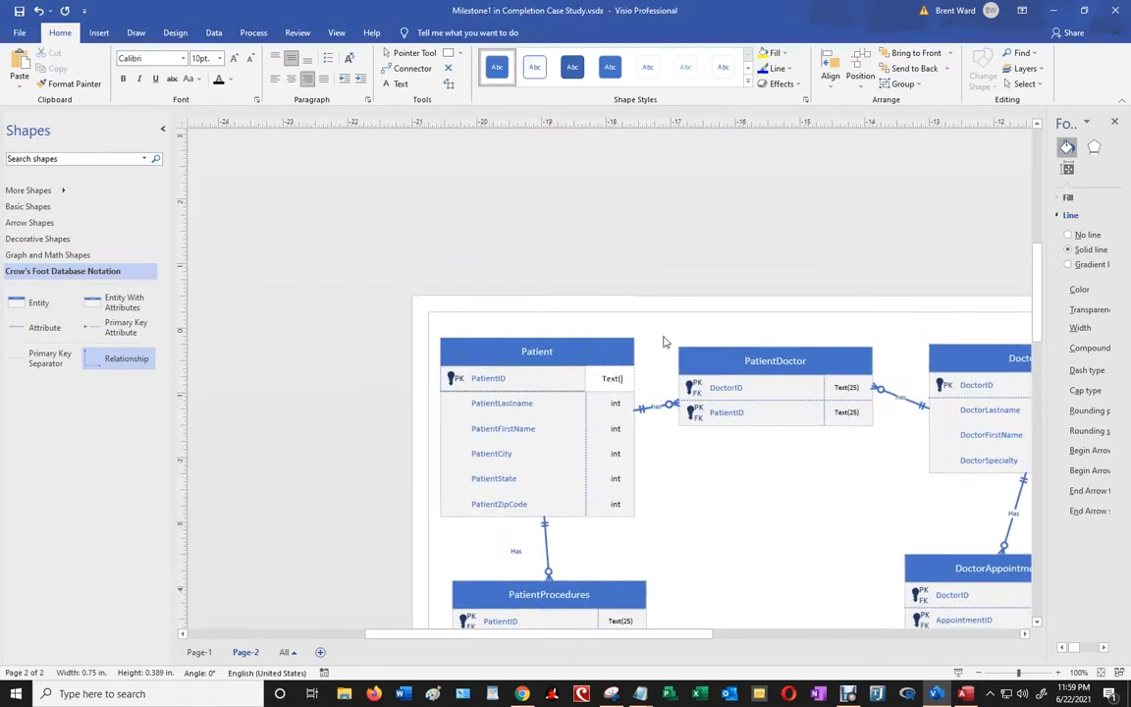
{"action": "type", "text": "250"}
{"action": "key", "text": "Return"}
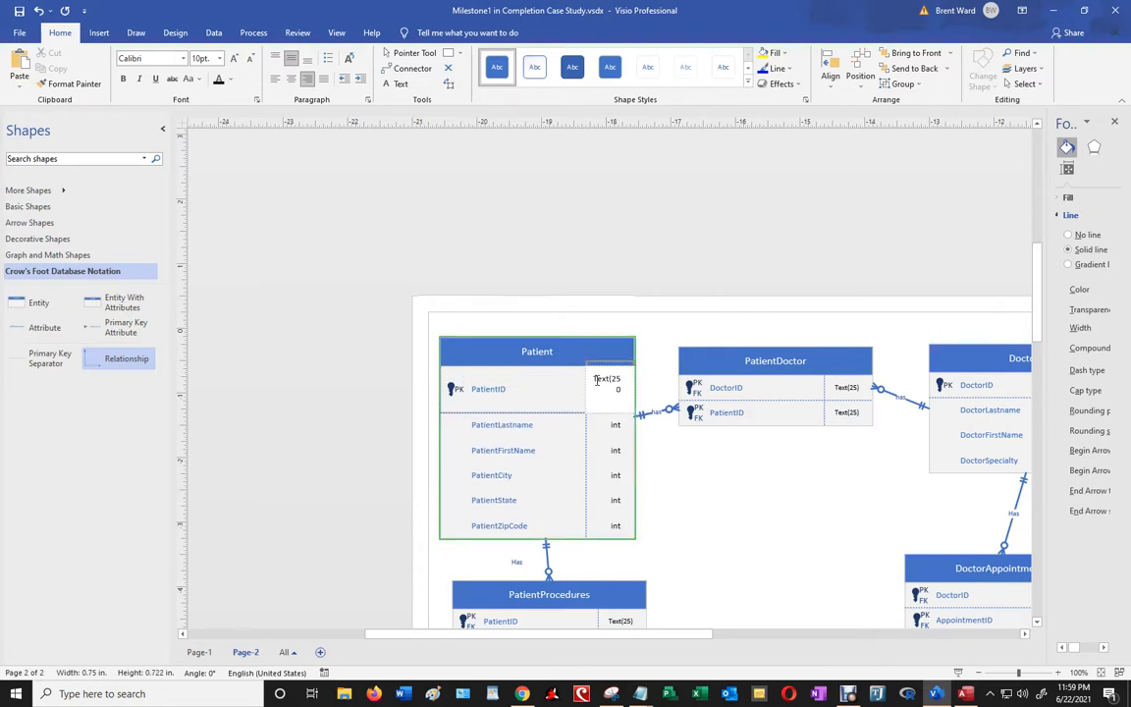
{"action": "left_click_drag", "start_coordinate": [593, 381], "coordinate": [625, 387]}
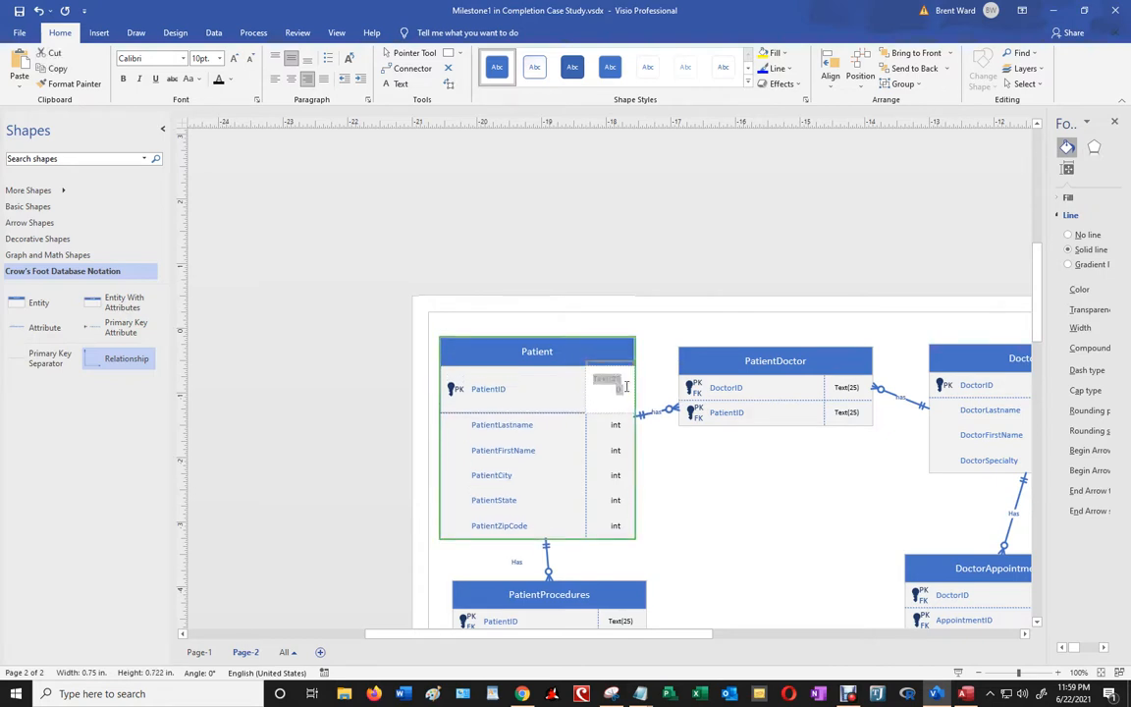
{"action": "left_click", "coordinate": [219, 58]}
{"action": "left_click", "coordinate": [207, 89]}
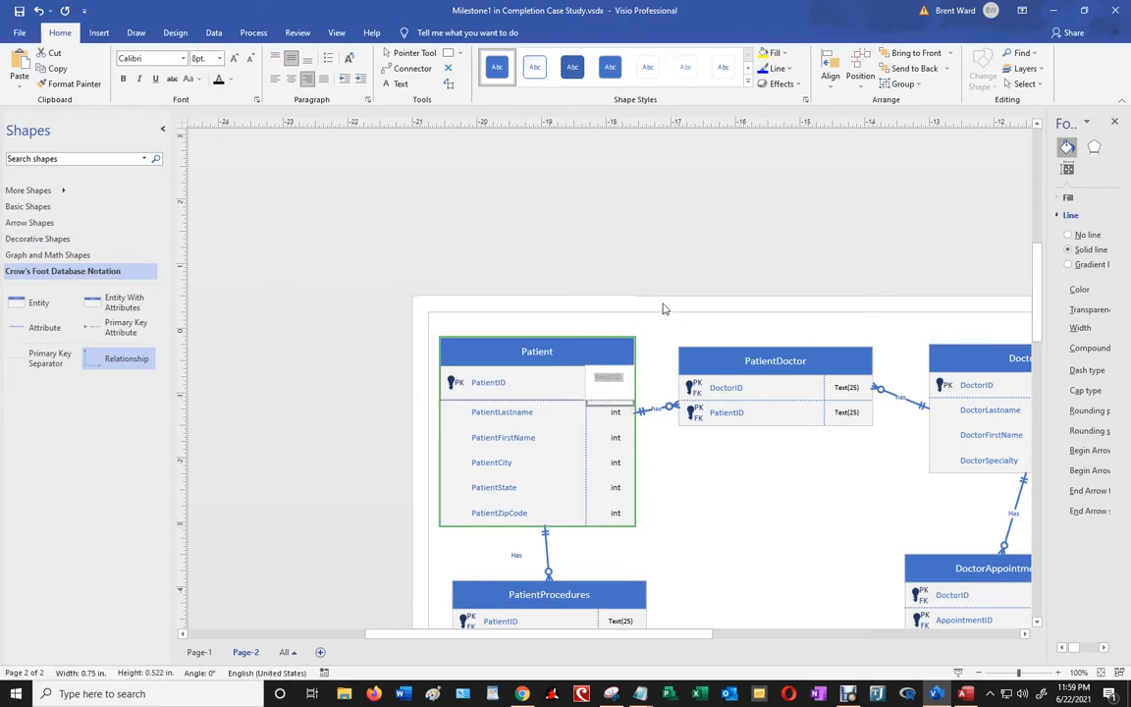
{"action": "left_click", "coordinate": [663, 307]}
Correct the data type of PatientID in the Patient entity to Text(25)
{"action": "scroll", "coordinate": [655, 349], "scroll_direction": "down", "scroll_amount": 2}
{"action": "left_click", "coordinate": [440, 229]}
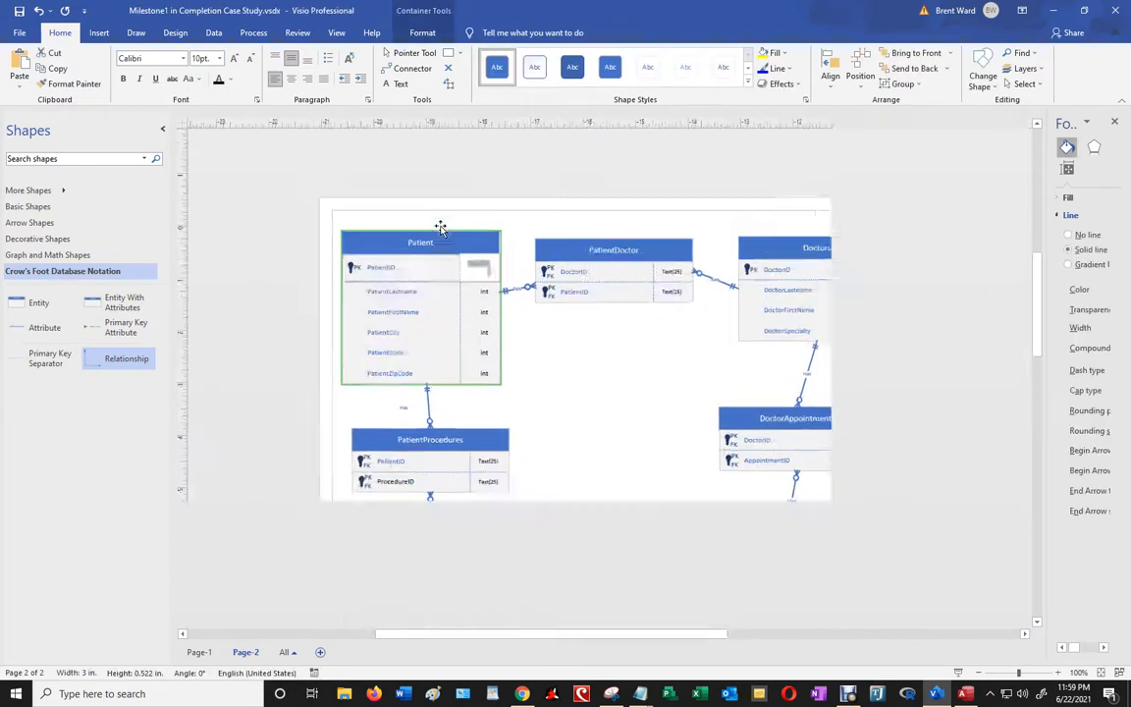
{"action": "scroll", "coordinate": [663, 402], "scroll_direction": "up", "scroll_amount": 2}
{"action": "left_click", "coordinate": [619, 376]}
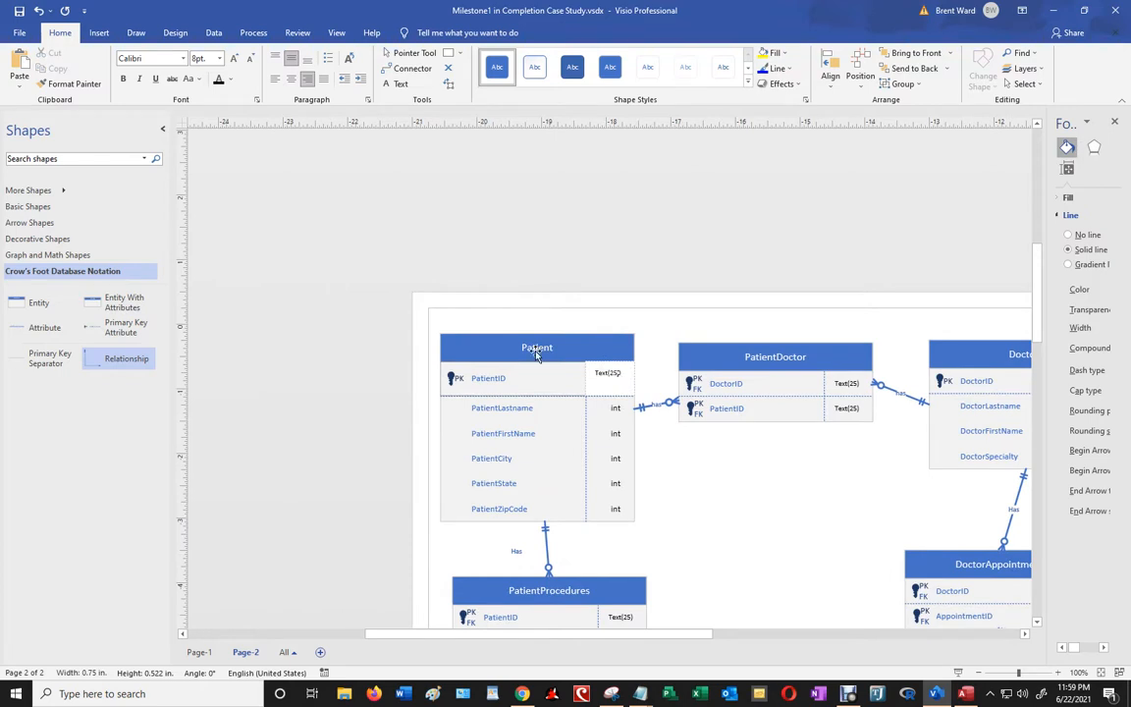
{"action": "left_click", "coordinate": [615, 244]}
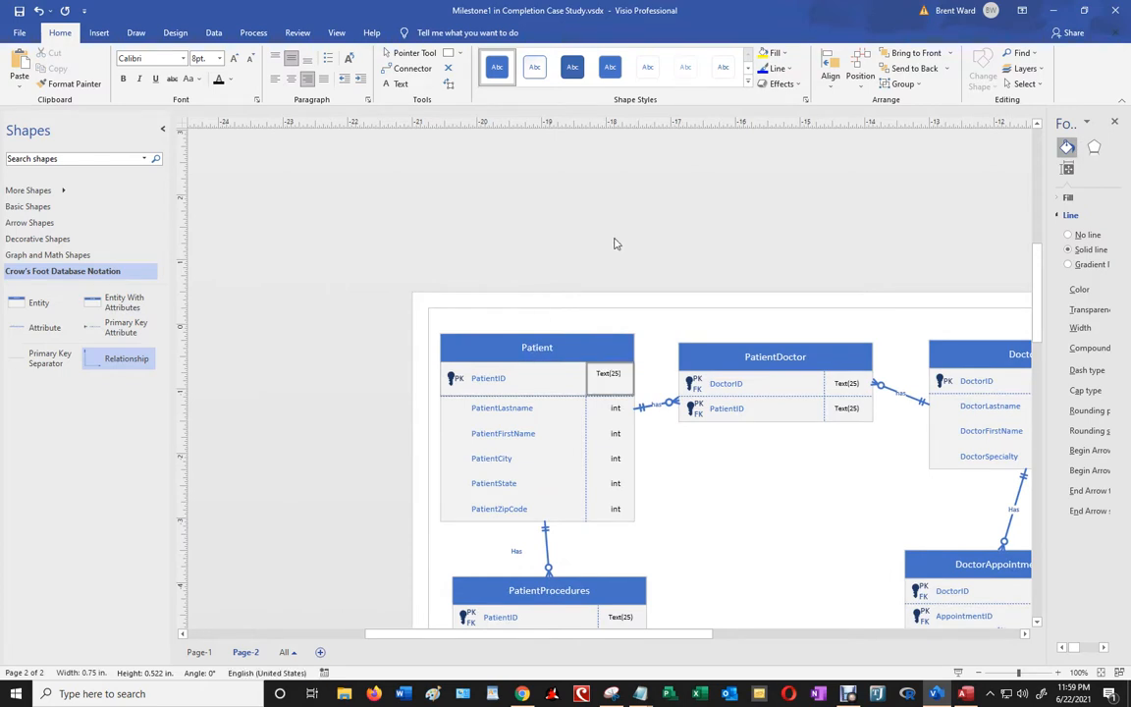
{"action": "scroll", "coordinate": [555, 335], "scroll_direction": "down", "scroll_amount": 2}
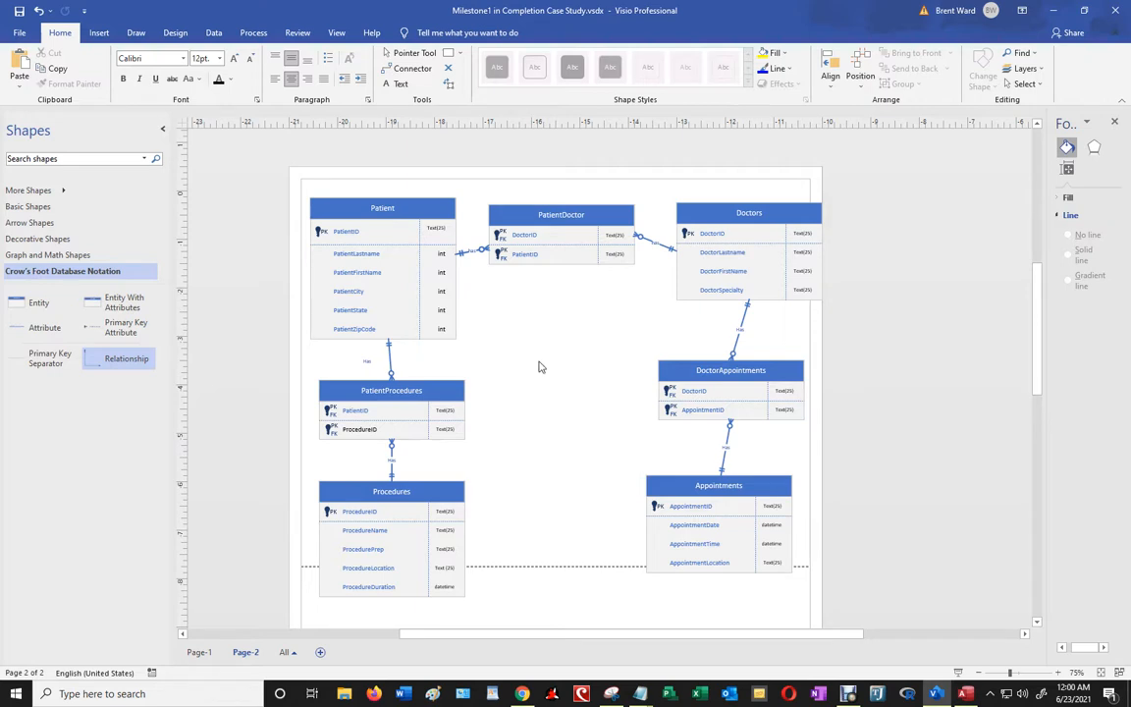
Switch back to Access and open the Appointments table in Design View
{"action": "left_click", "coordinate": [966, 694]}
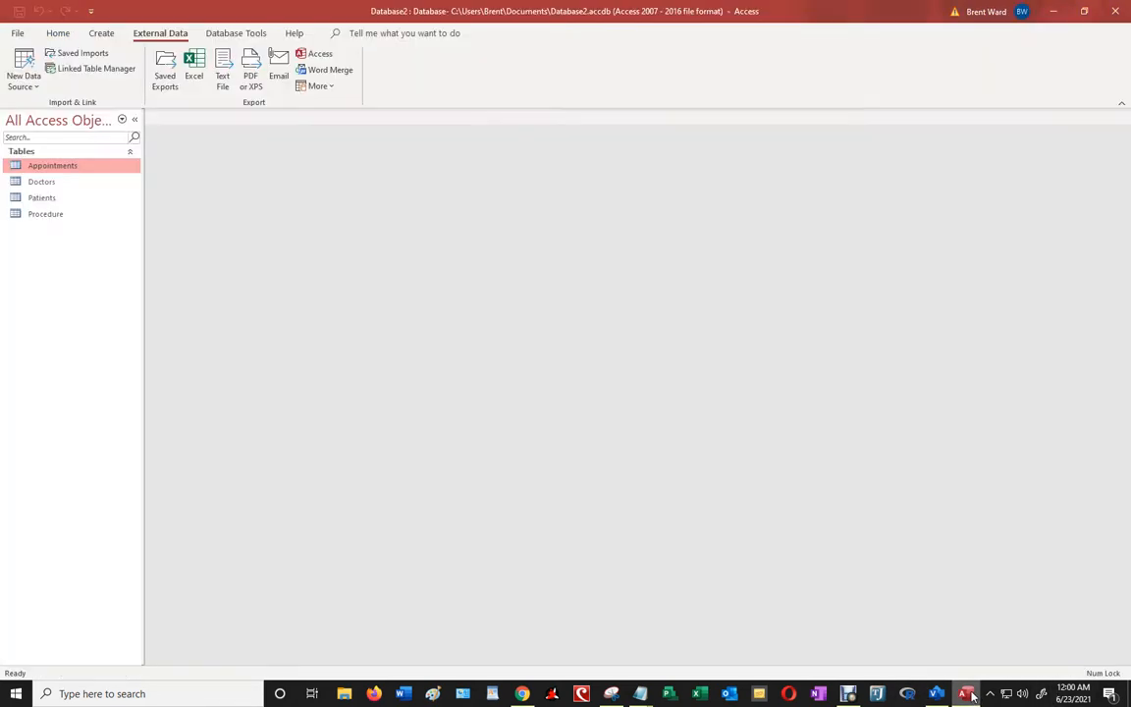
{"action": "right_click", "coordinate": [55, 171]}
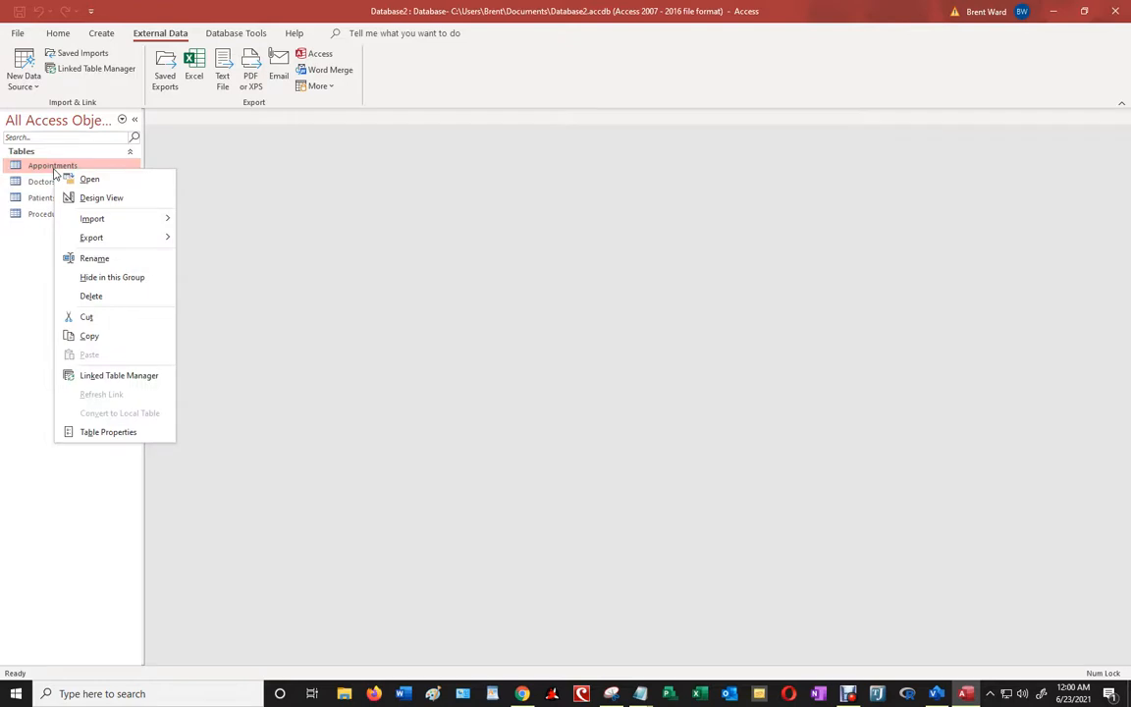
{"action": "left_click", "coordinate": [94, 201]}
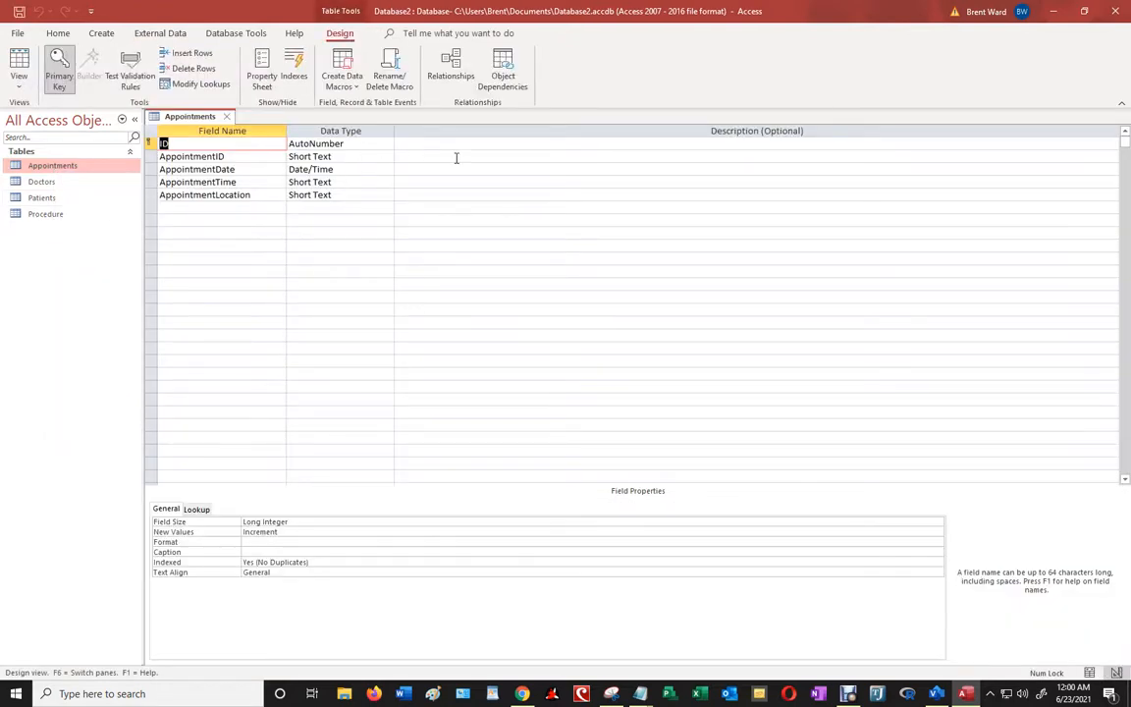
Delete the ID field from the Appointments table, removing its primary key as well
{"action": "left_click", "coordinate": [151, 144]}
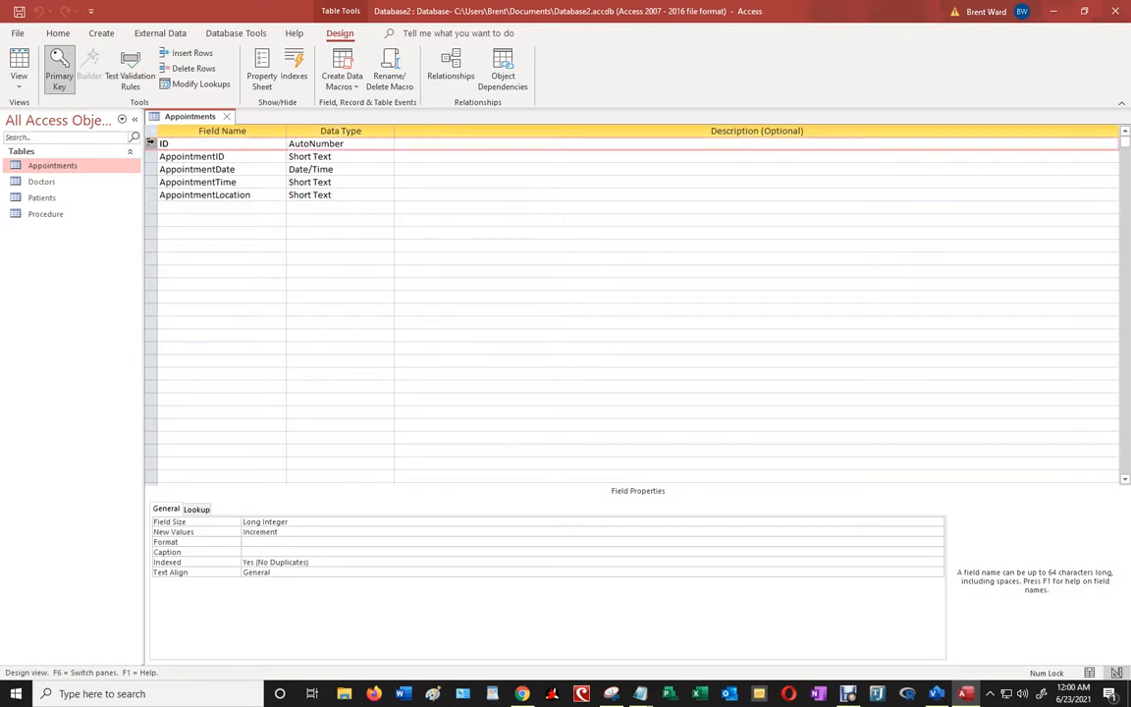
{"action": "right_click", "coordinate": [151, 143]}
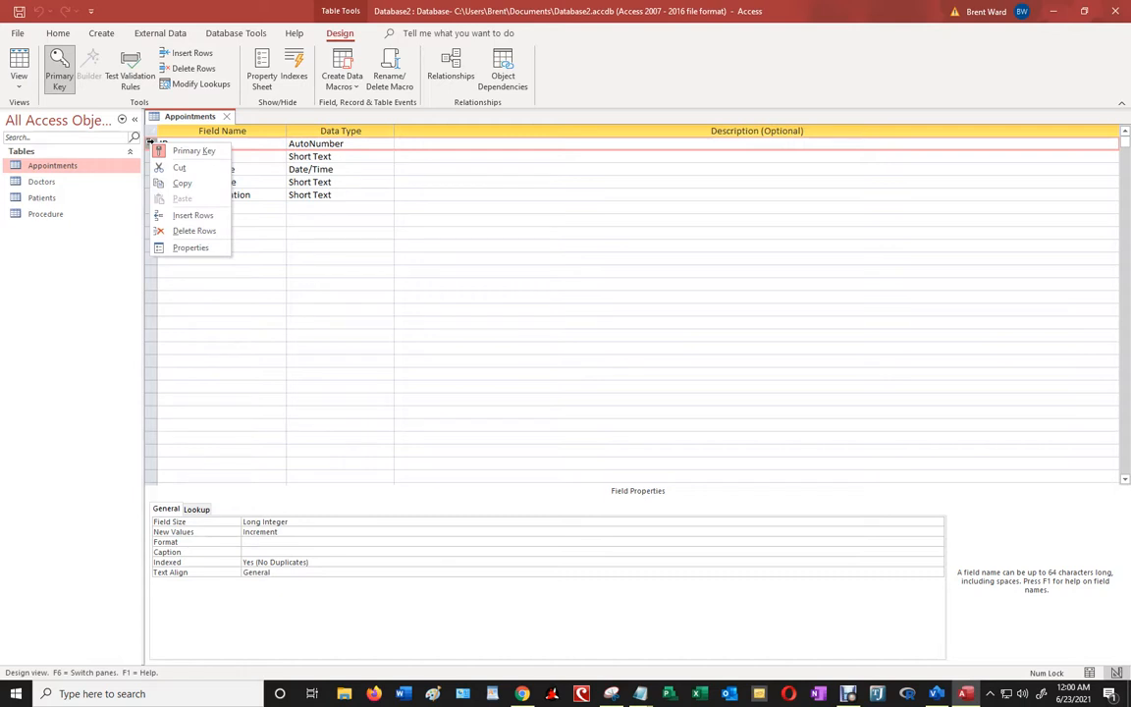
{"action": "left_click", "coordinate": [194, 230]}
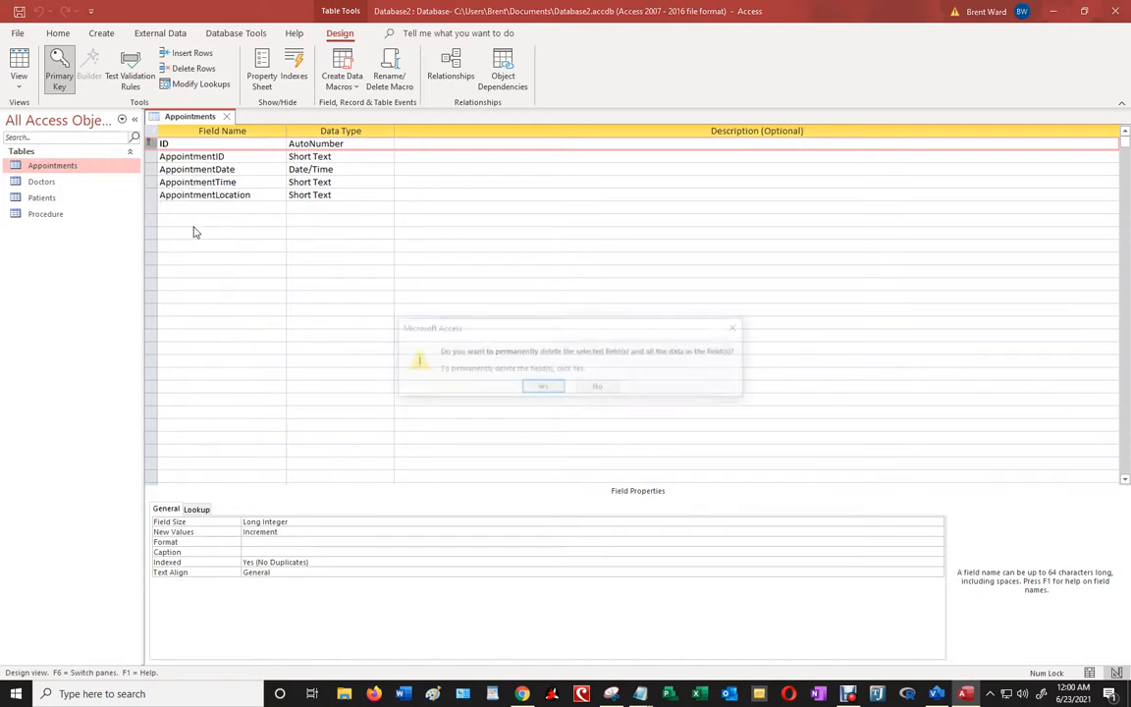
{"action": "left_click", "coordinate": [541, 387]}
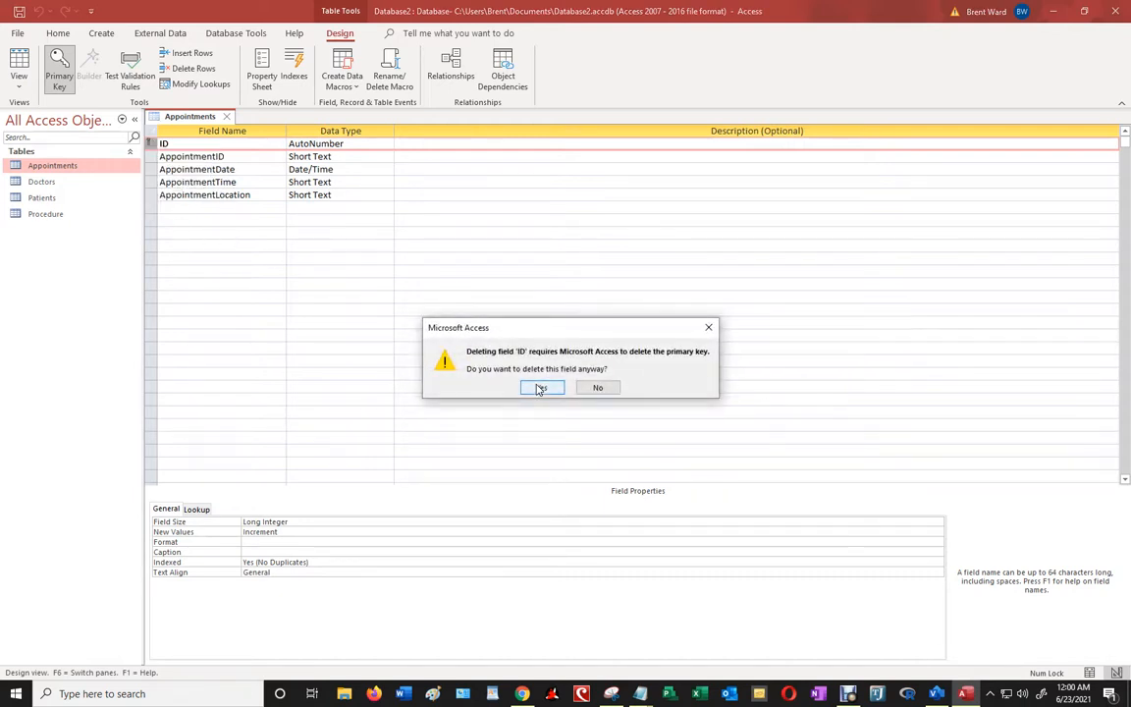
{"action": "left_click", "coordinate": [541, 387]}
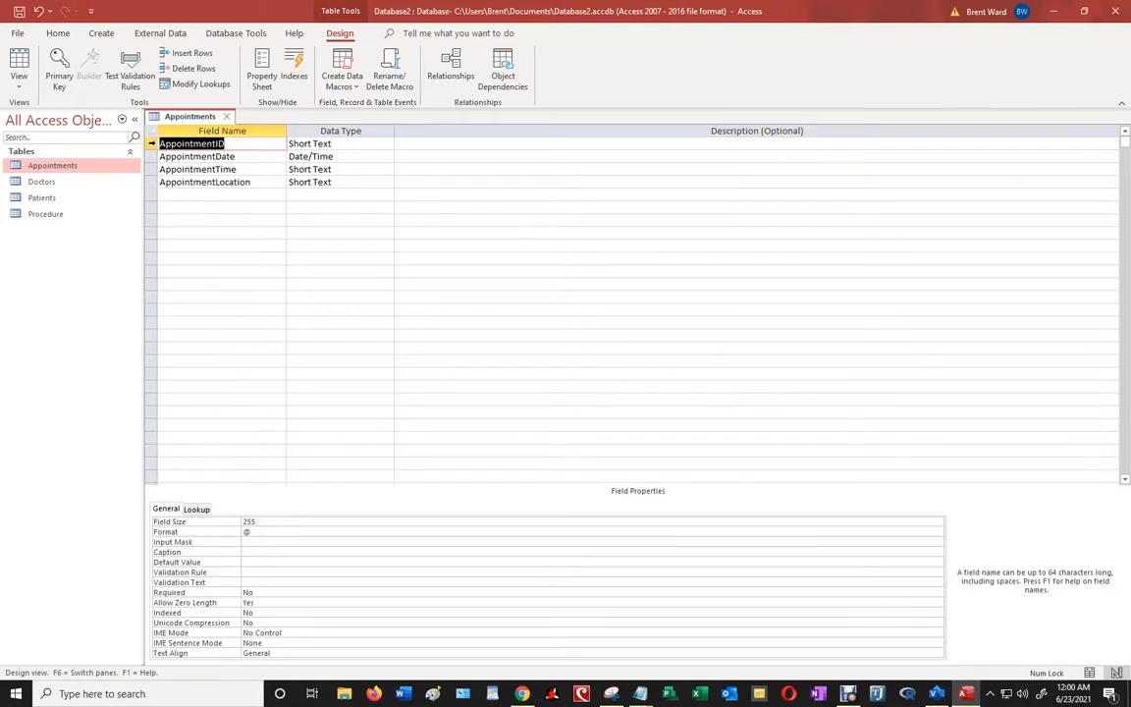
Set AppointmentID as the primary key of the Appointments table
{"action": "left_click", "coordinate": [151, 143]}
{"action": "left_click", "coordinate": [59, 67]}
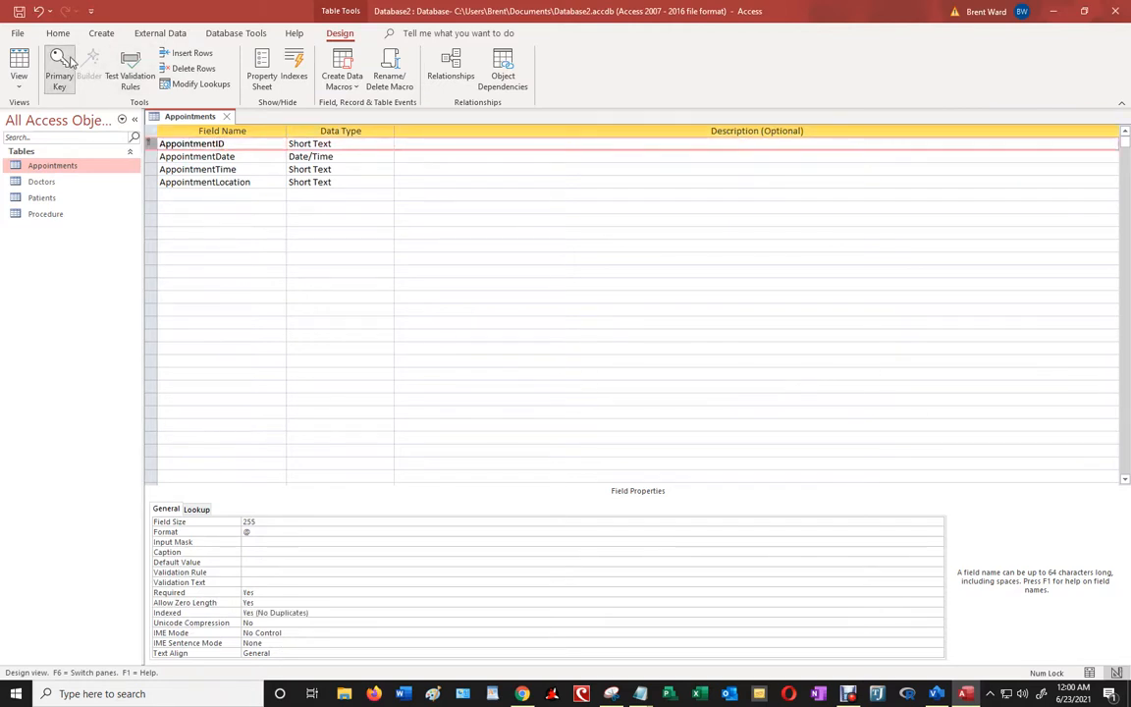
{"action": "left_click", "coordinate": [215, 206]}
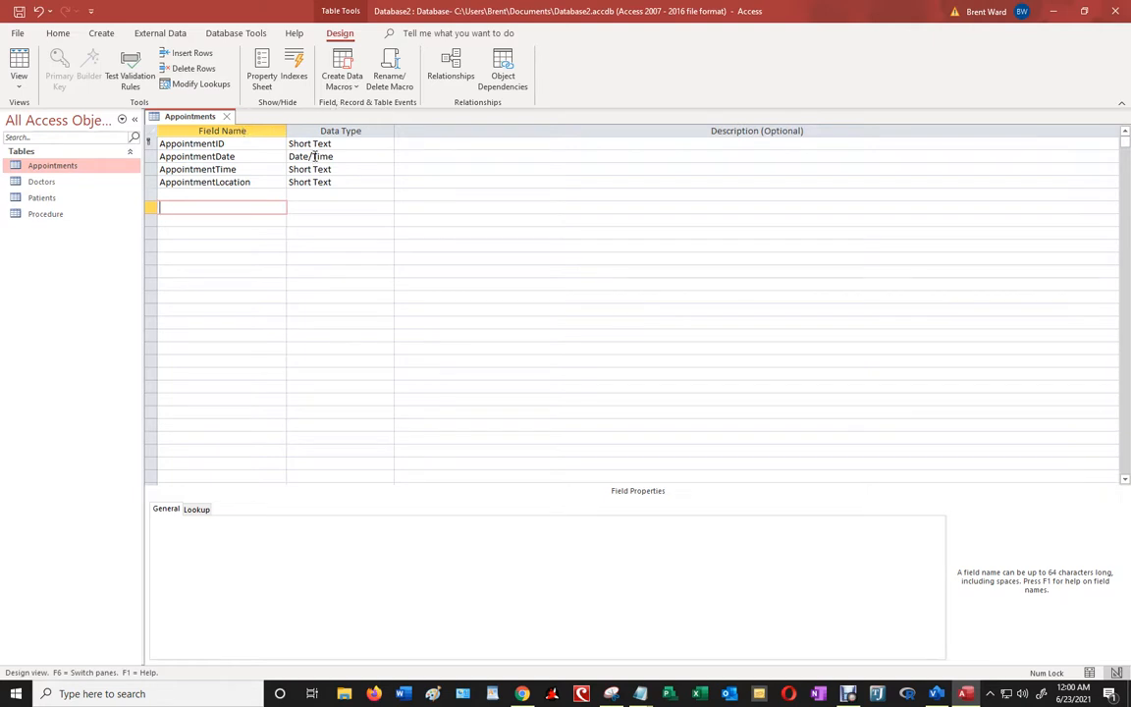
Change the data type of the AppointmentTime field to Date/Time
{"action": "left_click", "coordinate": [341, 171]}
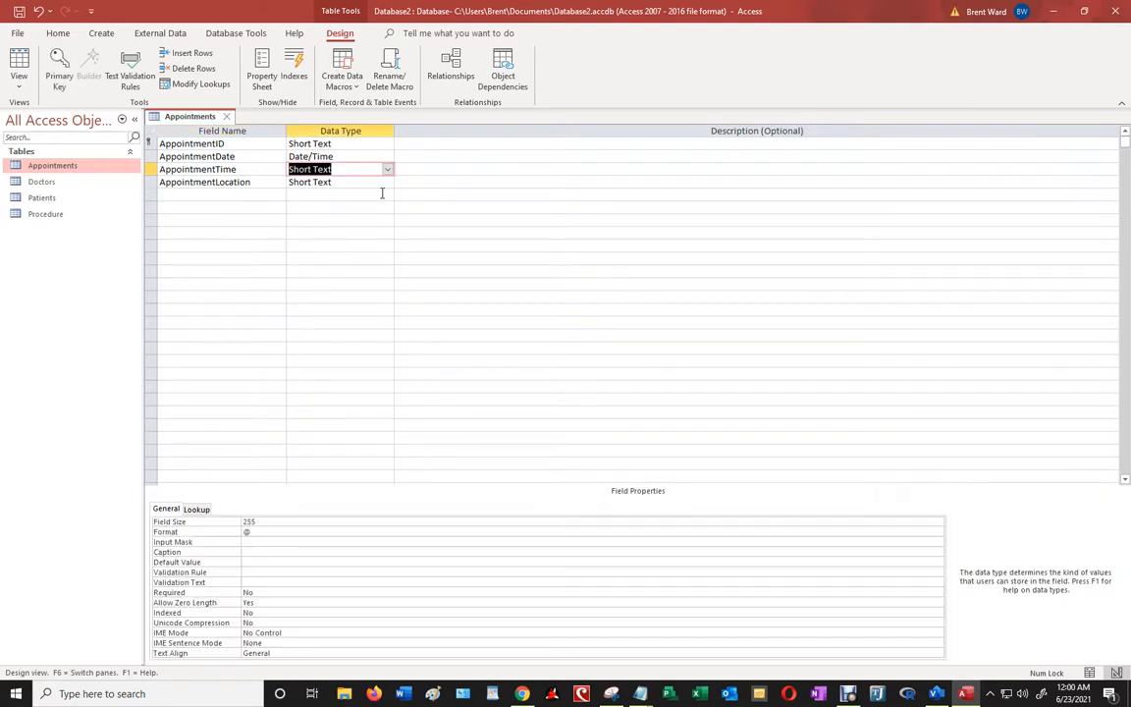
{"action": "type", "text": "d"}
{"action": "left_click", "coordinate": [309, 224]}
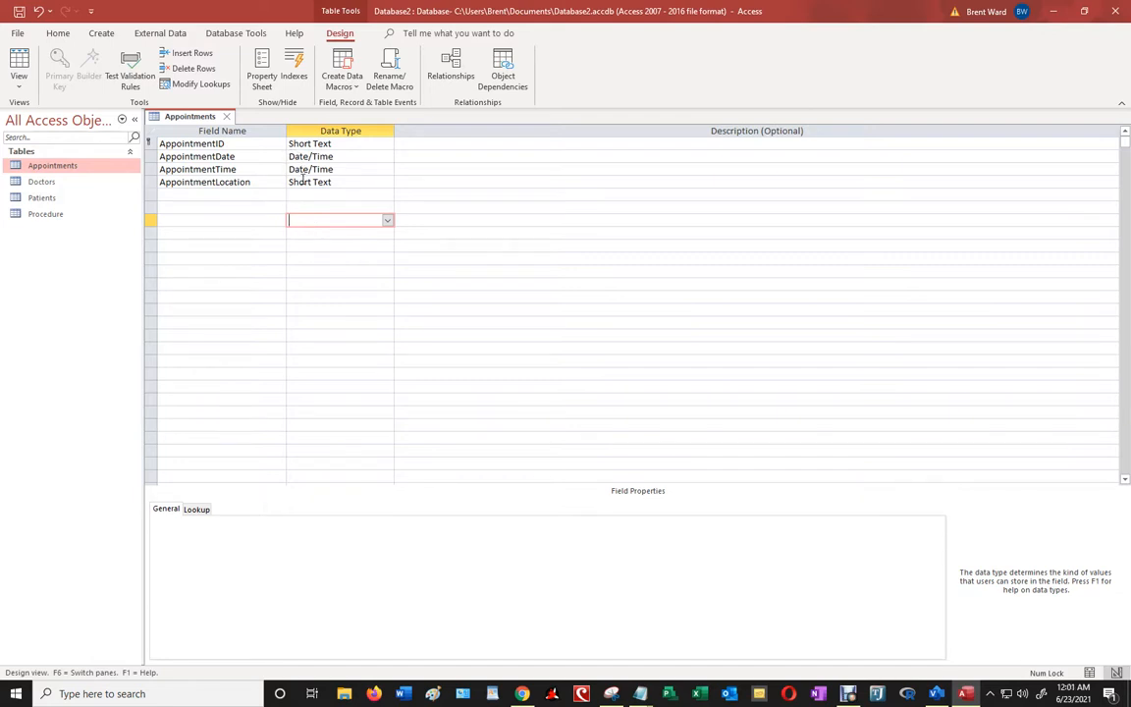
Close the Appointments table saving its design, accept the data loss from the conversion, and reopen it in Datasheet View
{"action": "left_click", "coordinate": [226, 116]}
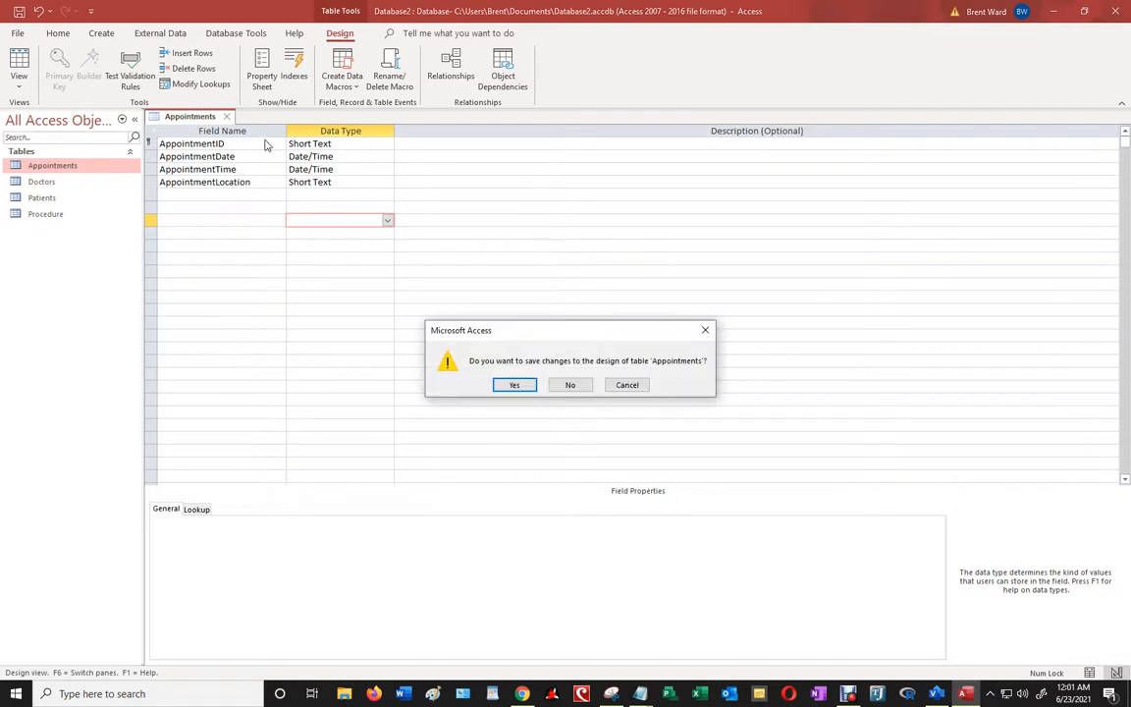
{"action": "left_click", "coordinate": [526, 384]}
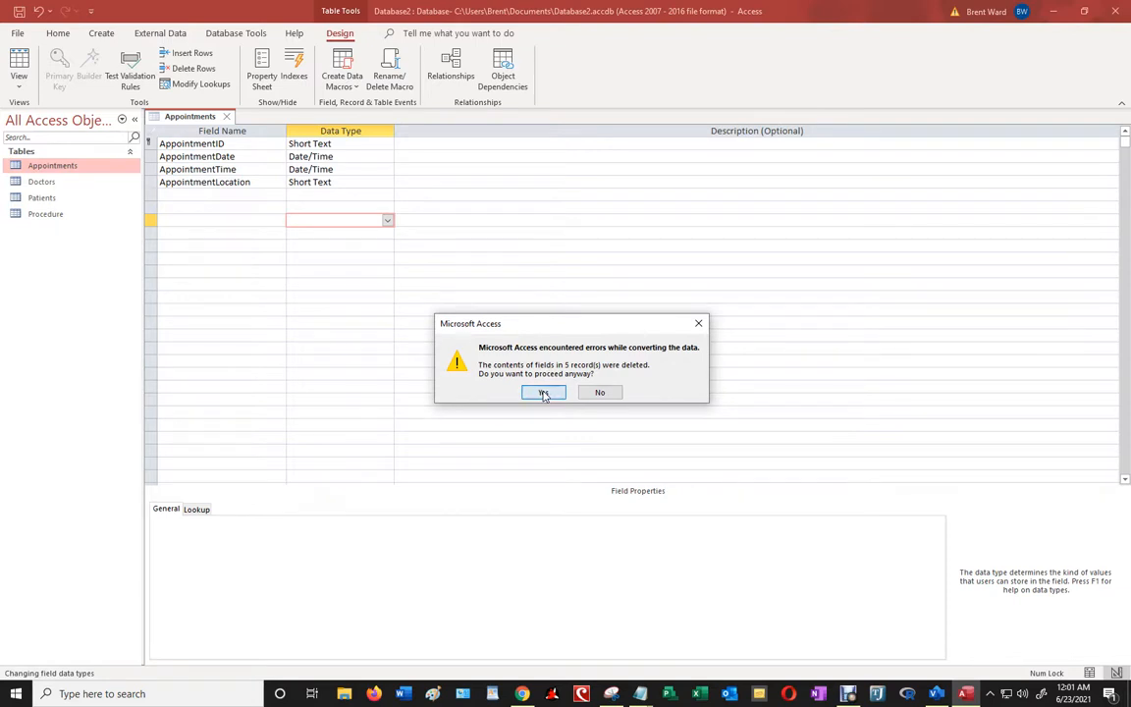
{"action": "left_click", "coordinate": [544, 392]}
{"action": "double_click", "coordinate": [58, 169]}
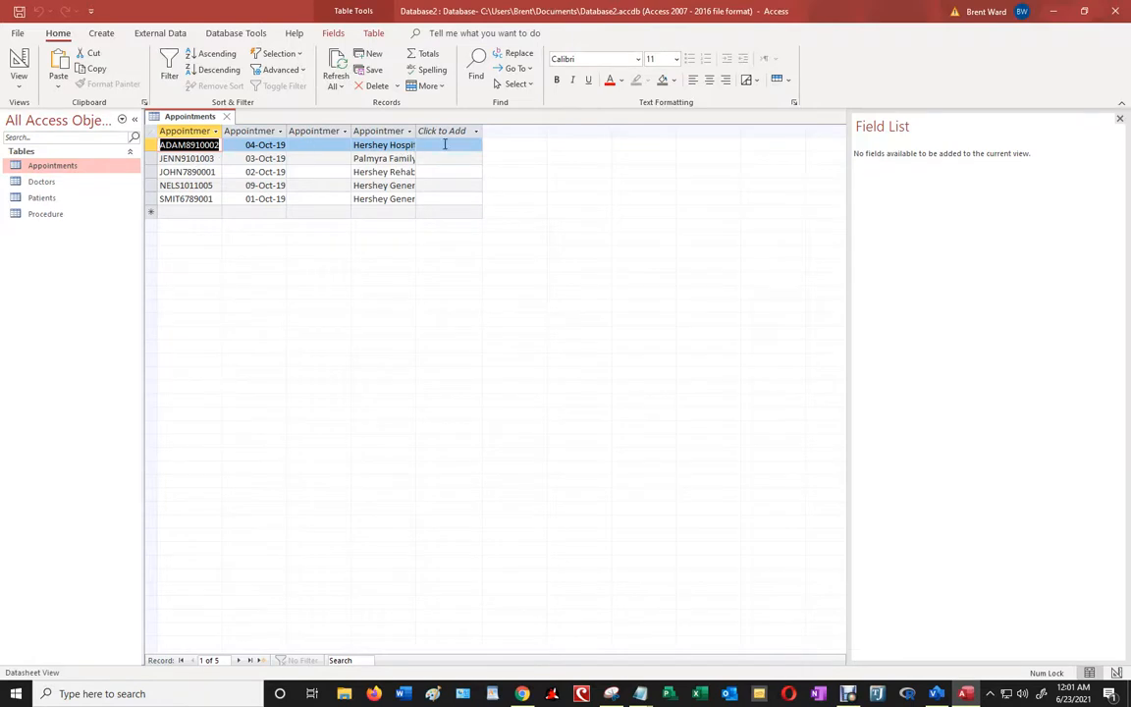
Close the Appointments table and open the Doctors table in Design View
{"action": "left_click", "coordinate": [53, 183]}
{"action": "double_click", "coordinate": [53, 183]}
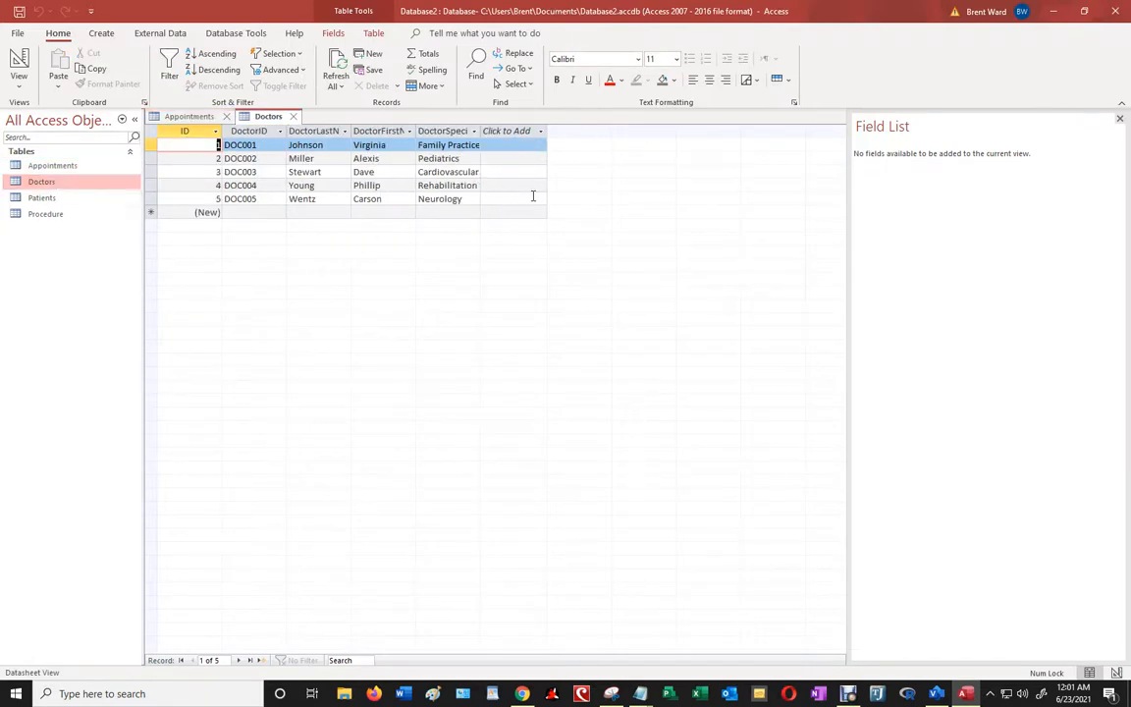
{"action": "left_click", "coordinate": [225, 116]}
{"action": "right_click", "coordinate": [184, 117]}
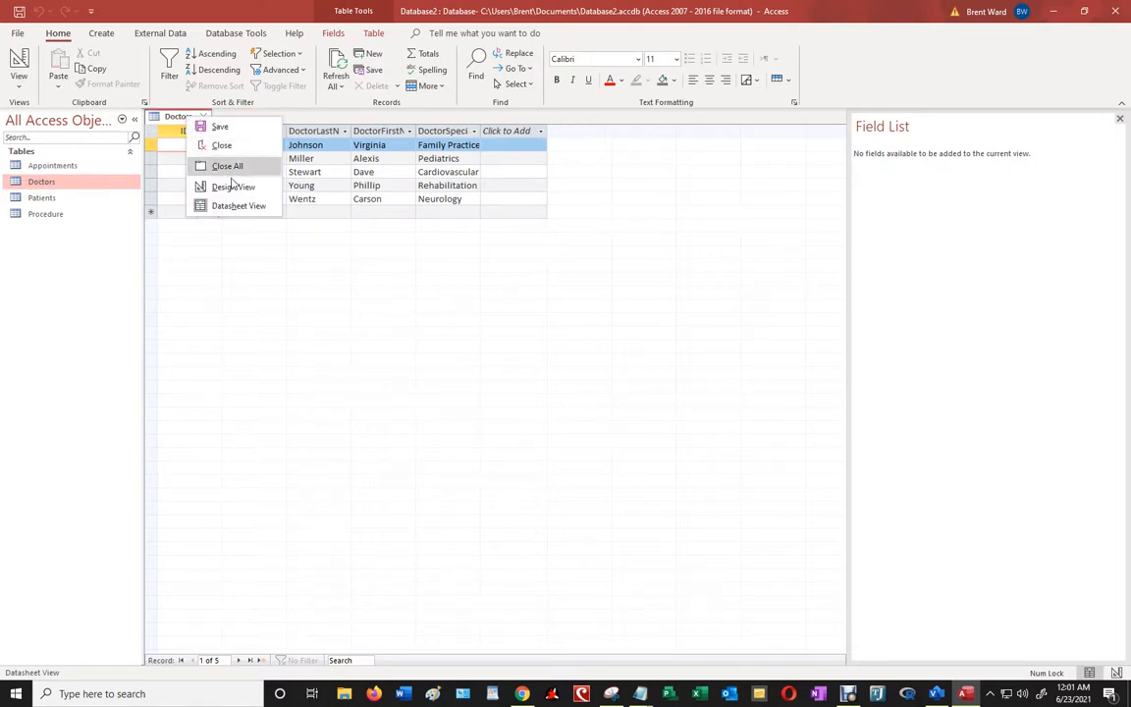
{"action": "right_click", "coordinate": [54, 182]}
{"action": "left_click", "coordinate": [98, 208]}
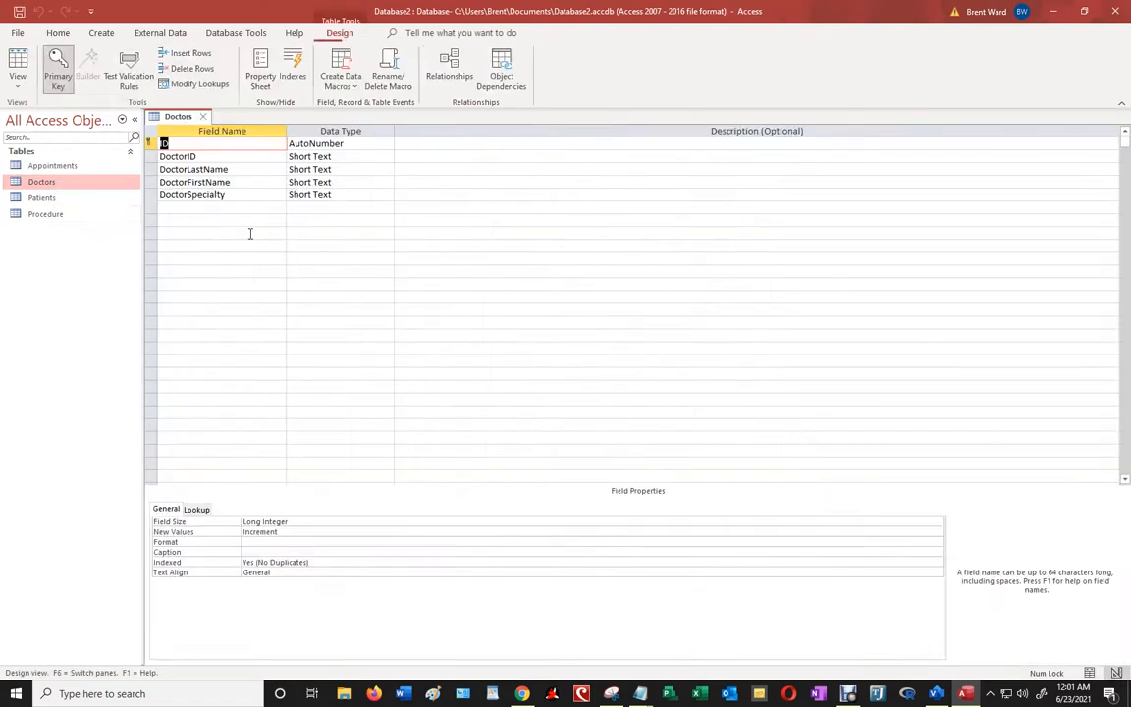
Delete the ID field from the Doctors table, removing its primary key as well
{"action": "left_click", "coordinate": [152, 143]}
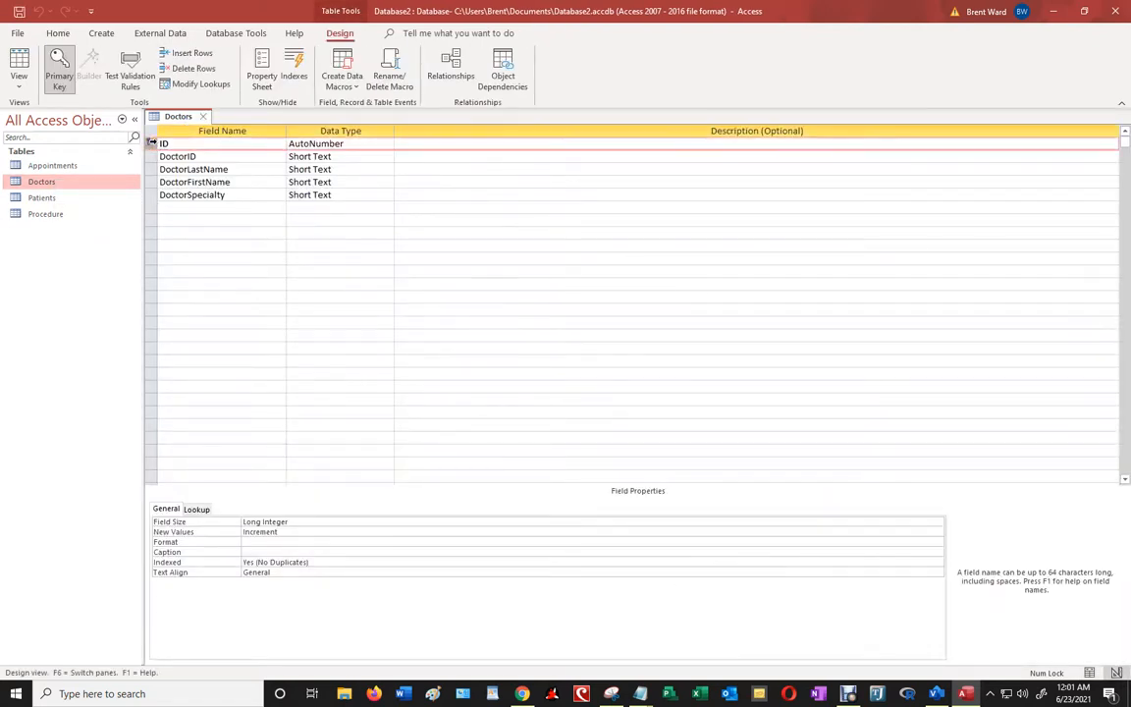
{"action": "right_click", "coordinate": [153, 145]}
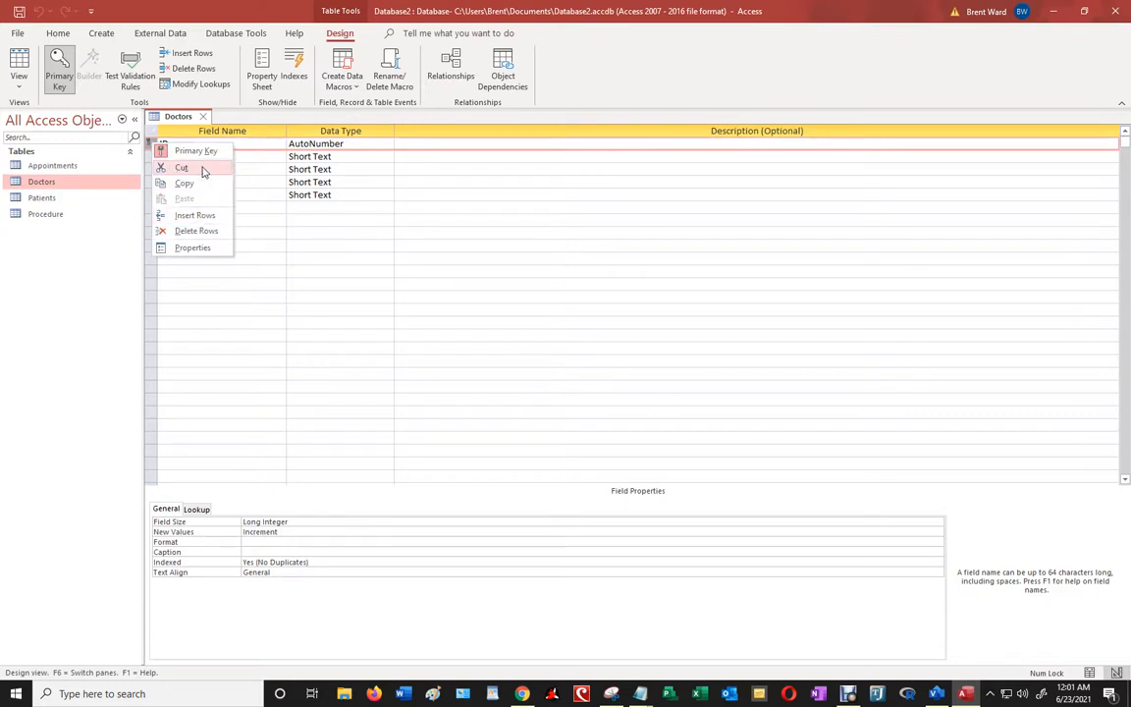
{"action": "left_click", "coordinate": [201, 231]}
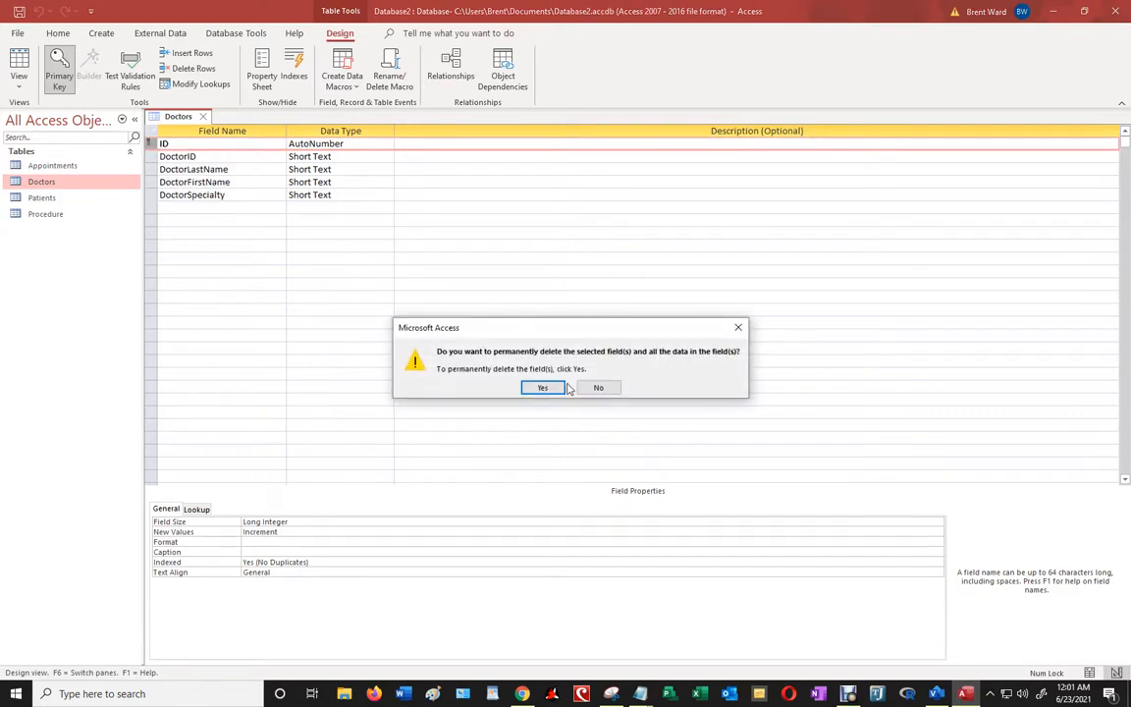
{"action": "left_click", "coordinate": [543, 387]}
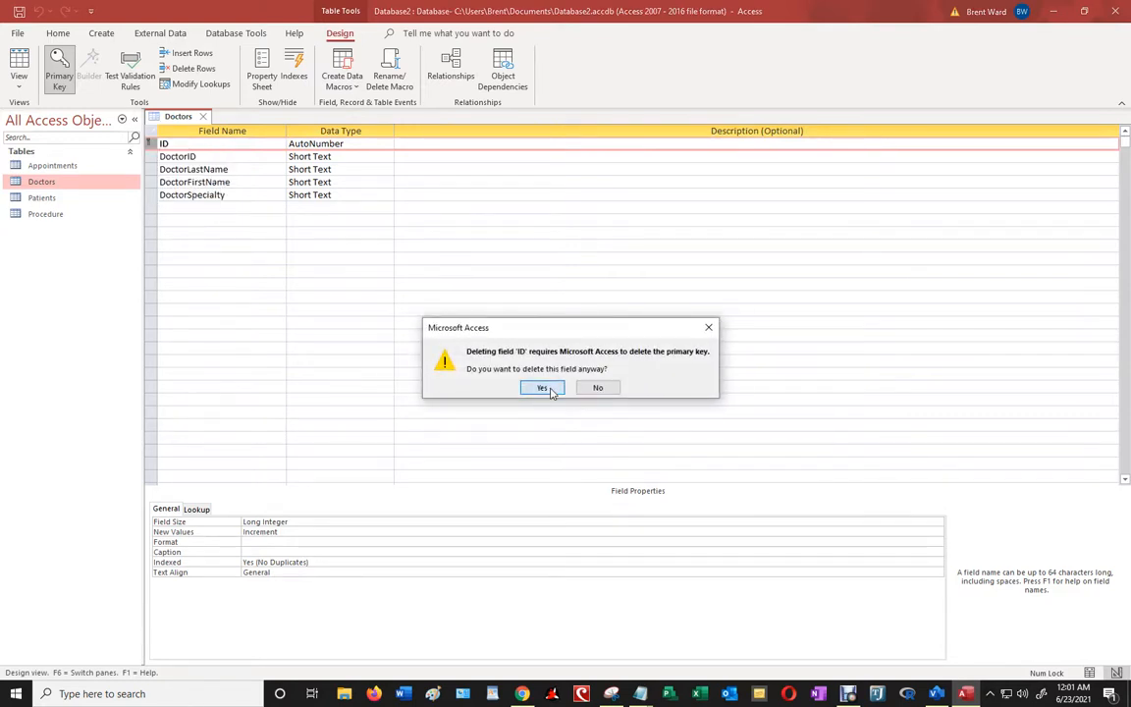
{"action": "left_click", "coordinate": [543, 388]}
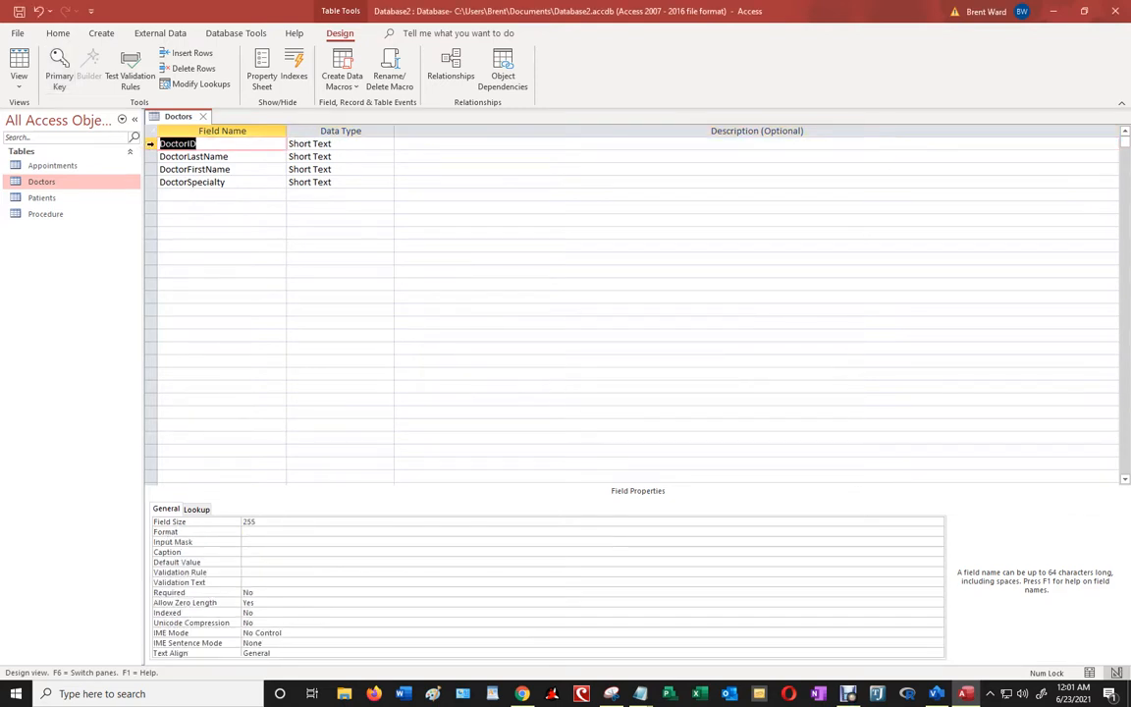
Set DoctorID as the primary key of the Doctors table, then save the design and close the table
{"action": "left_click", "coordinate": [151, 143]}
{"action": "left_click", "coordinate": [59, 69]}
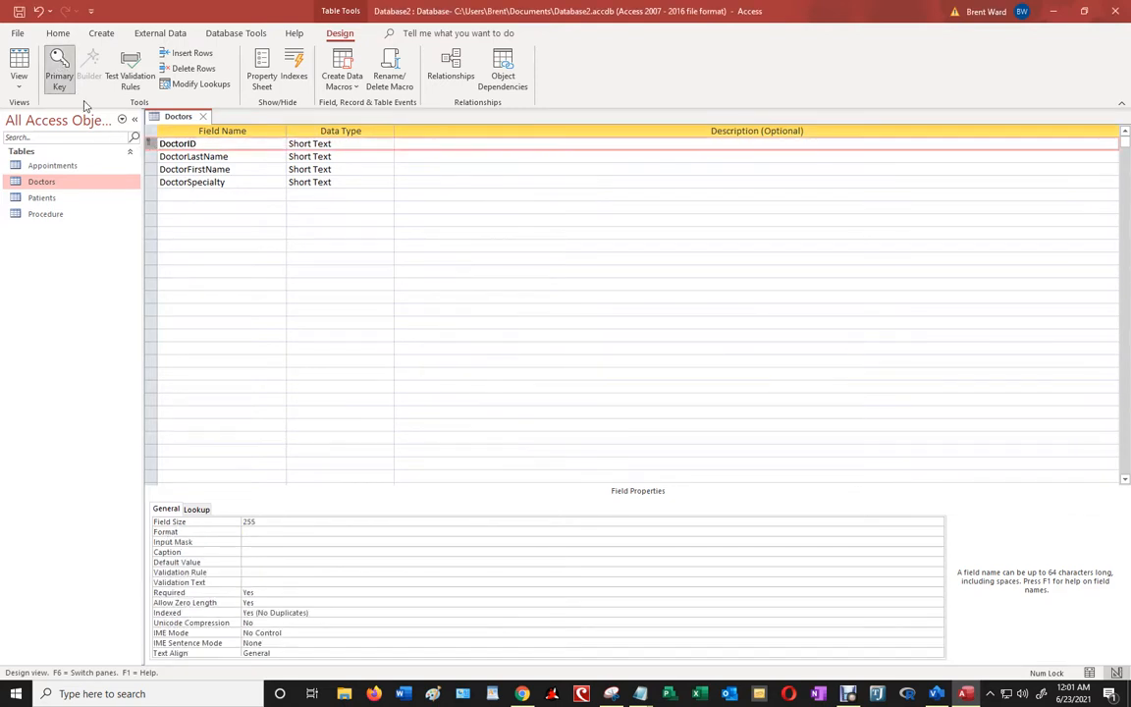
{"action": "left_click", "coordinate": [204, 244]}
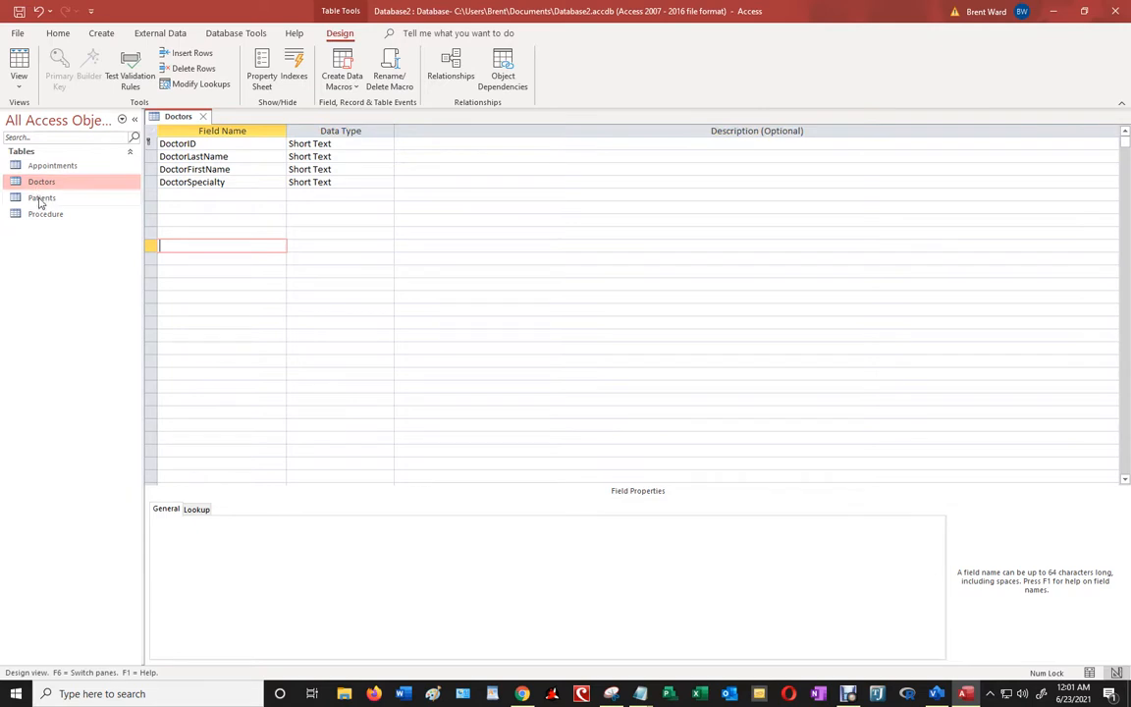
{"action": "left_click", "coordinate": [204, 116]}
{"action": "left_click", "coordinate": [515, 385]}
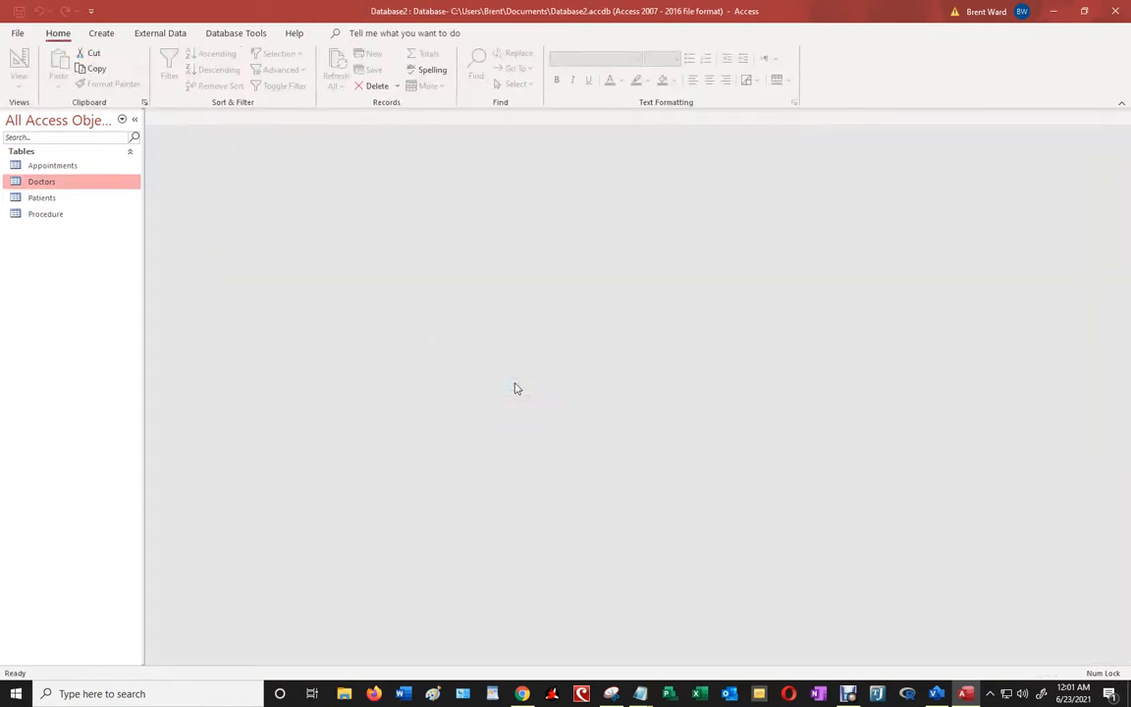
Open the Patients table and switch it to Design View
{"action": "double_click", "coordinate": [41, 197]}
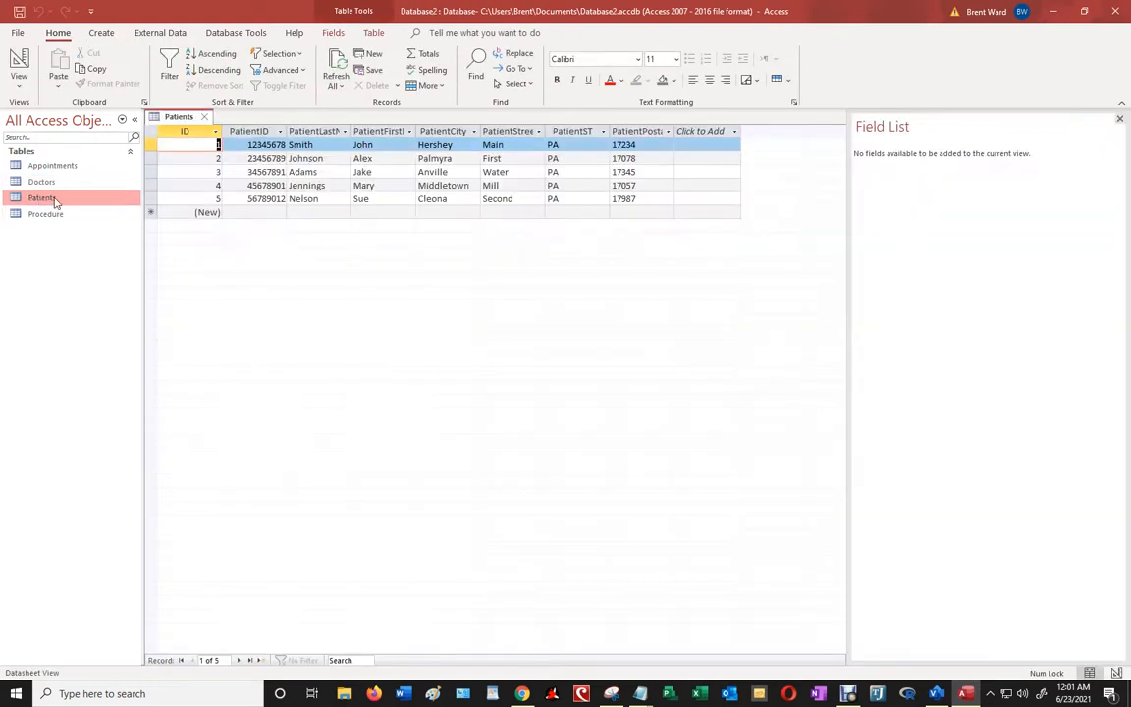
{"action": "right_click", "coordinate": [193, 118]}
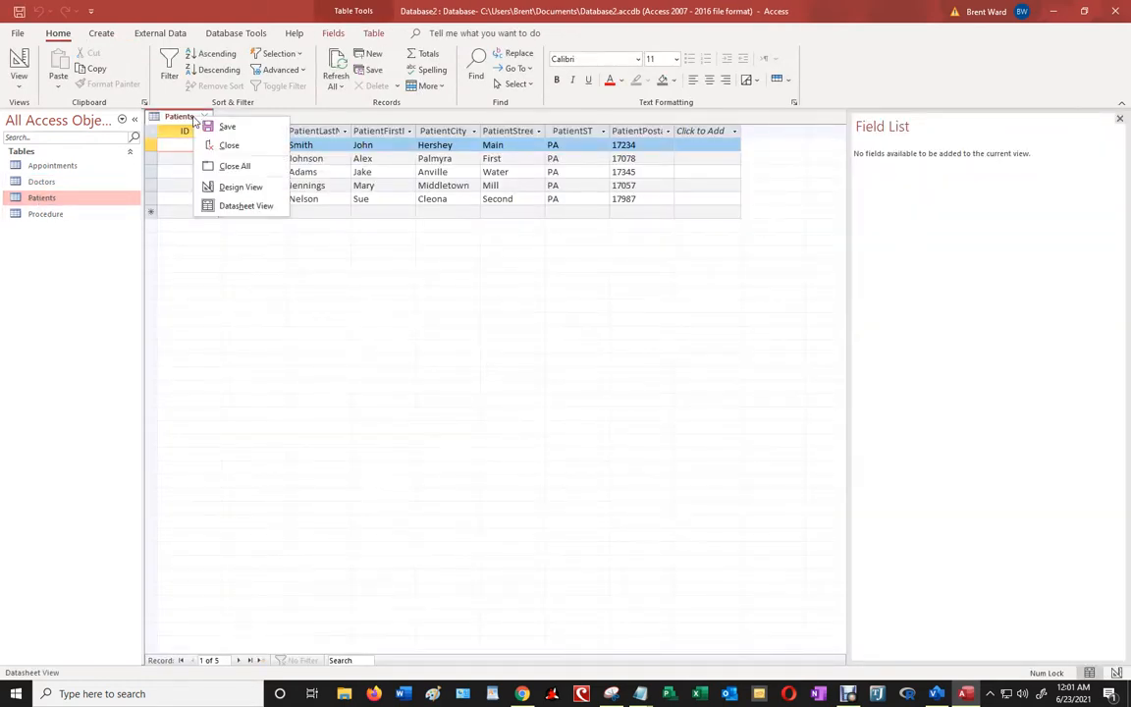
{"action": "right_click", "coordinate": [65, 197]}
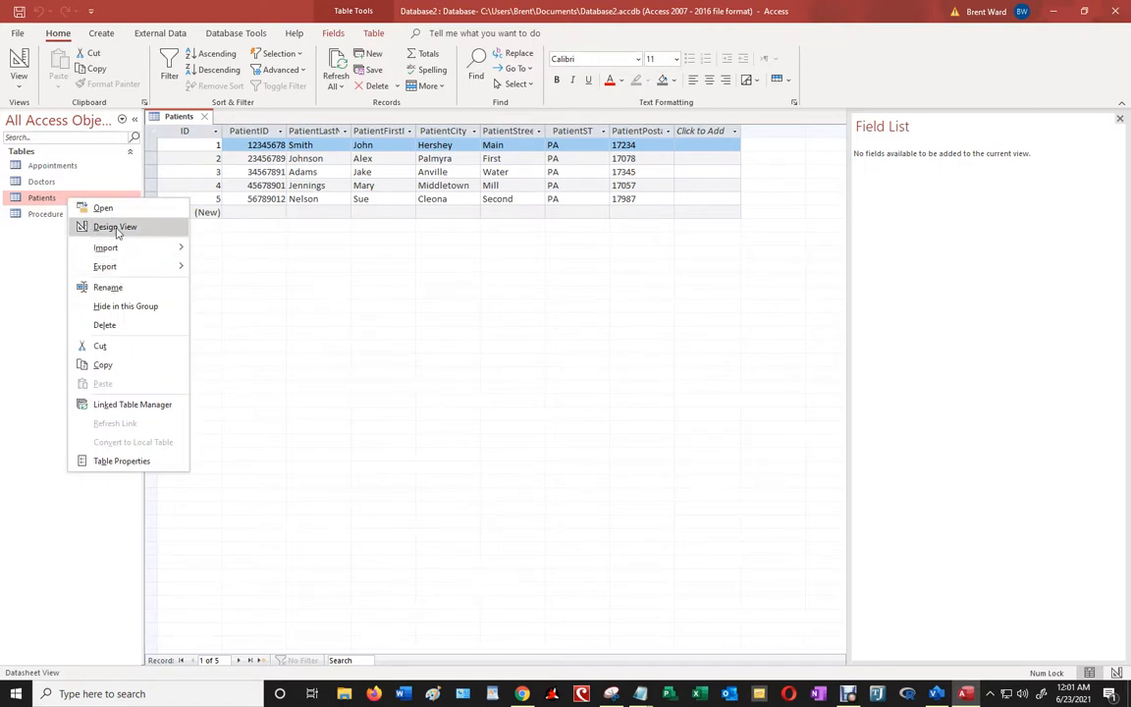
{"action": "left_click", "coordinate": [114, 226]}
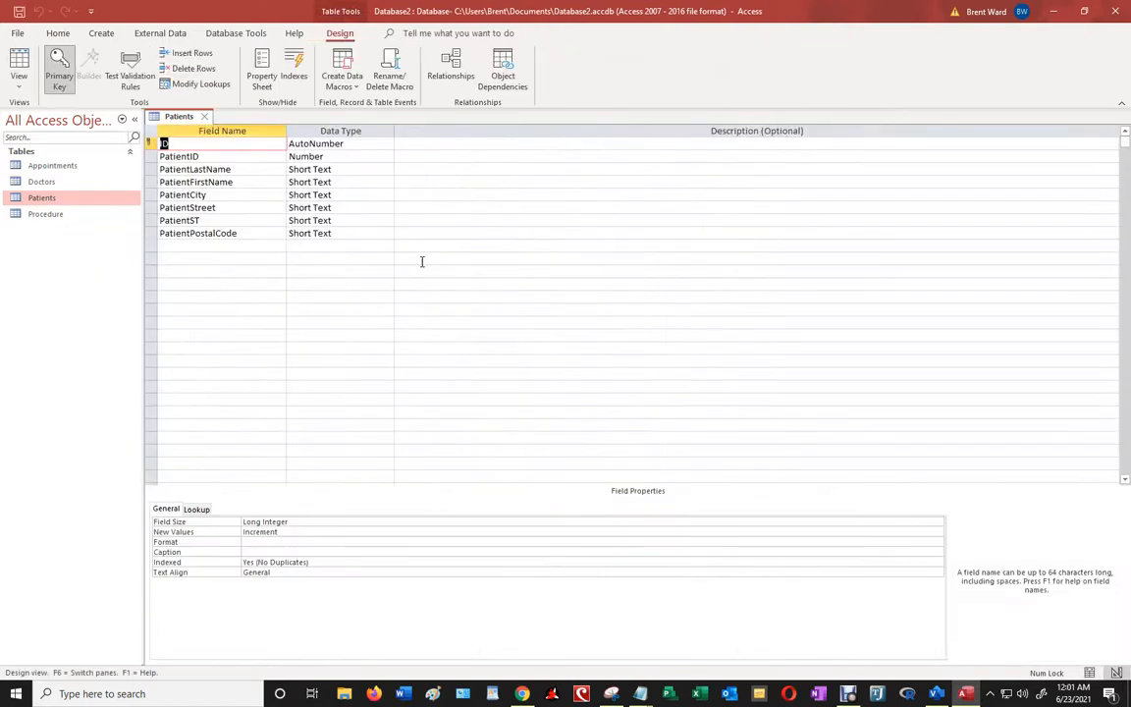
Delete the ID field from the Patients table, removing its primary key as well
{"action": "left_click", "coordinate": [148, 143]}
{"action": "right_click", "coordinate": [149, 144]}
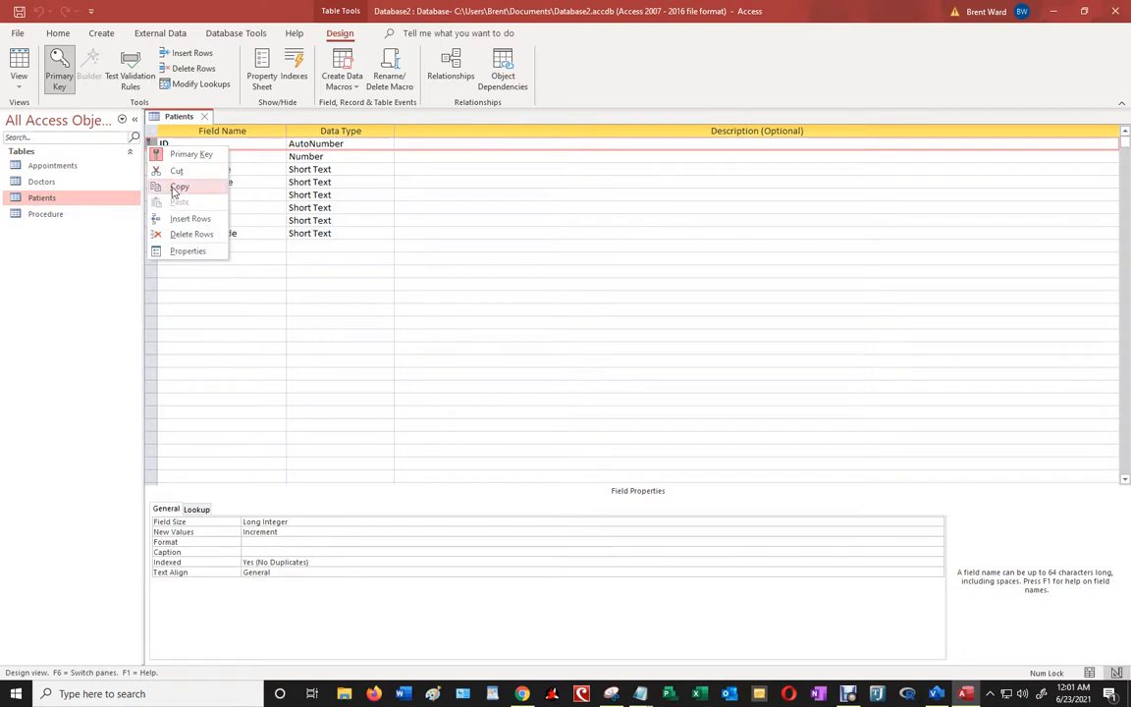
{"action": "left_click", "coordinate": [196, 233]}
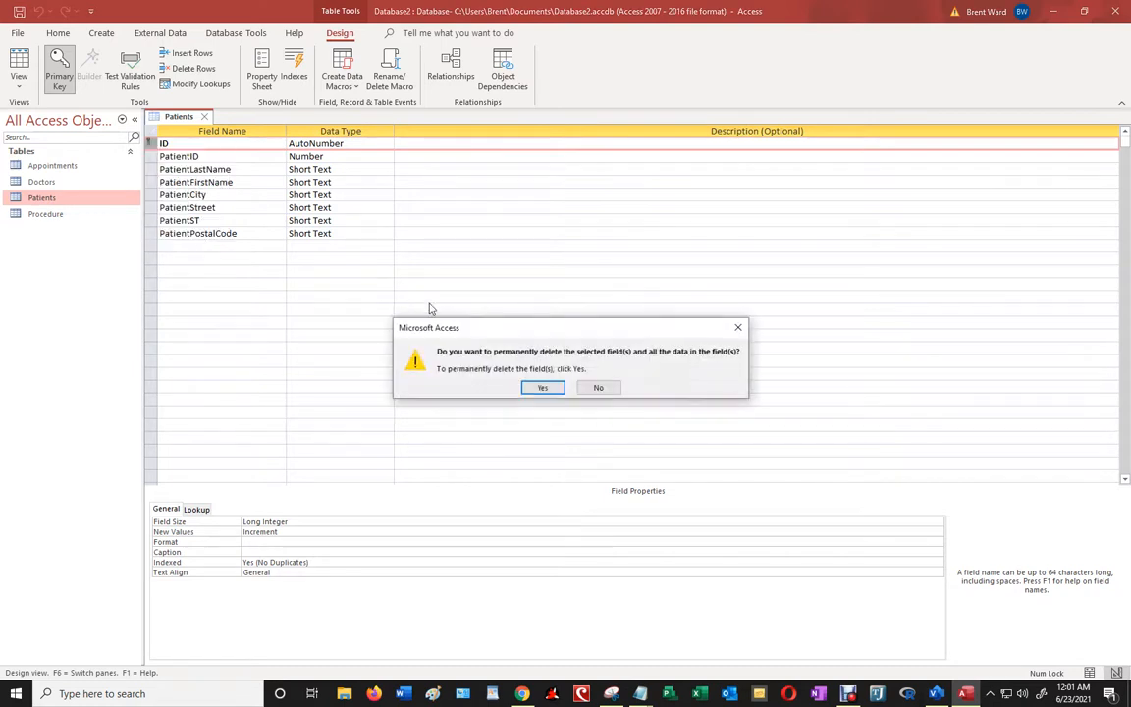
{"action": "left_click", "coordinate": [538, 389]}
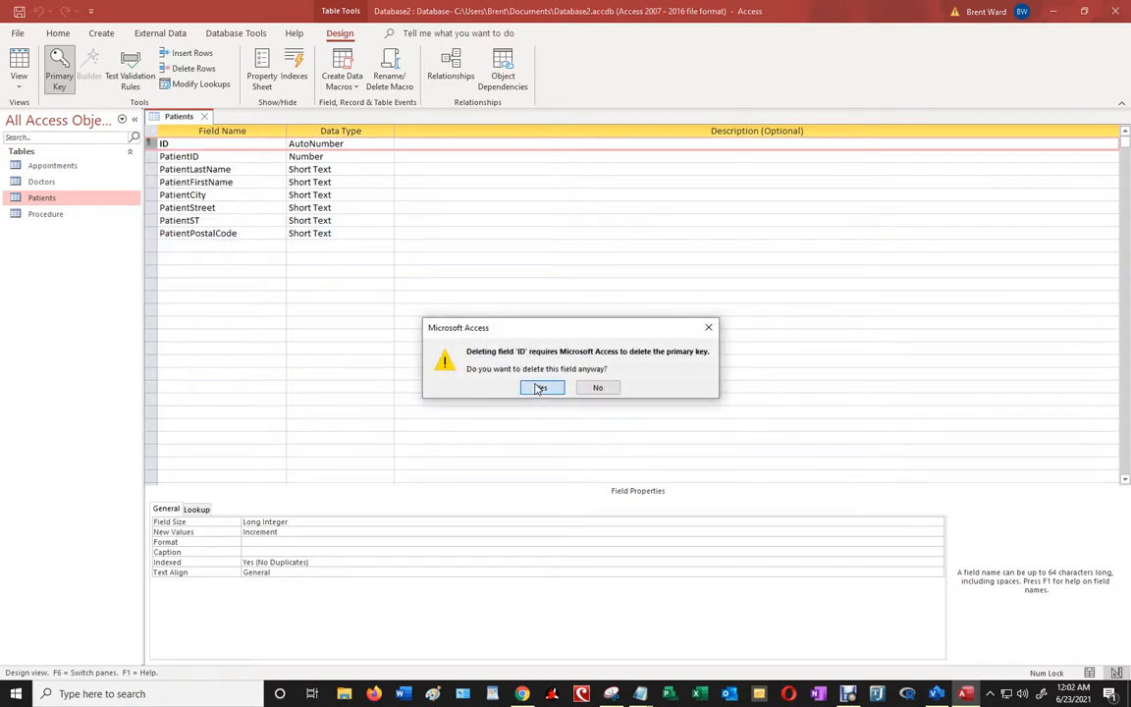
{"action": "left_click", "coordinate": [540, 388]}
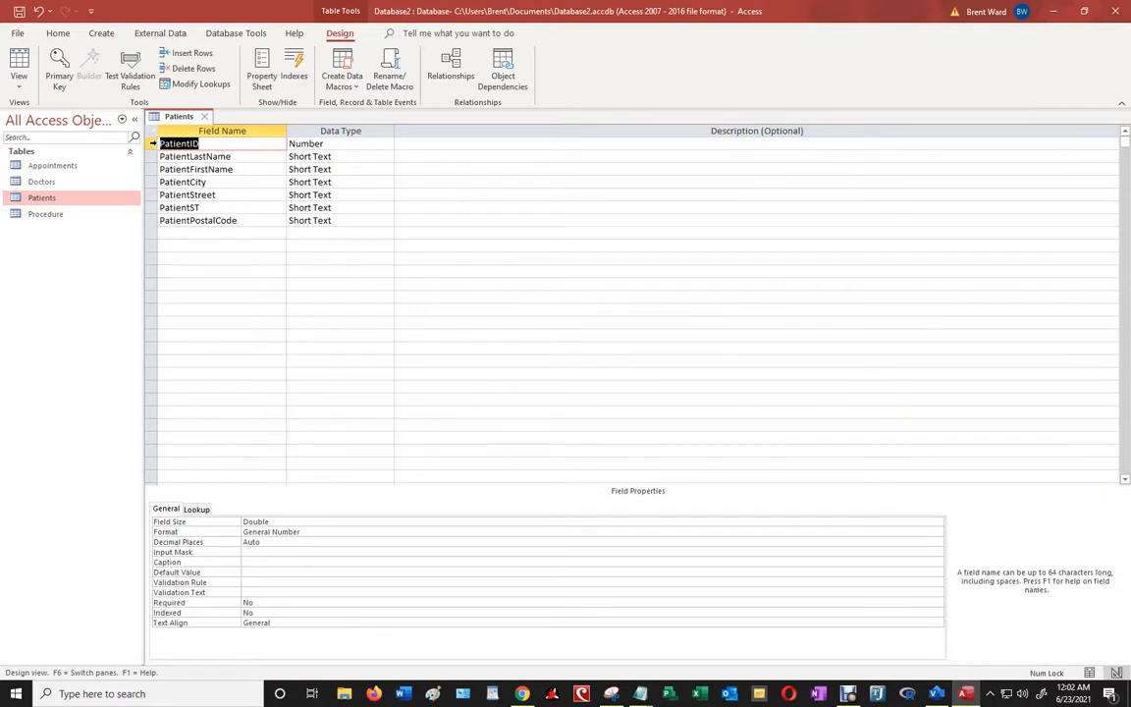
Change the data type of PatientID to Short Text, then save the design and close the Patients table
{"action": "left_click", "coordinate": [152, 143]}
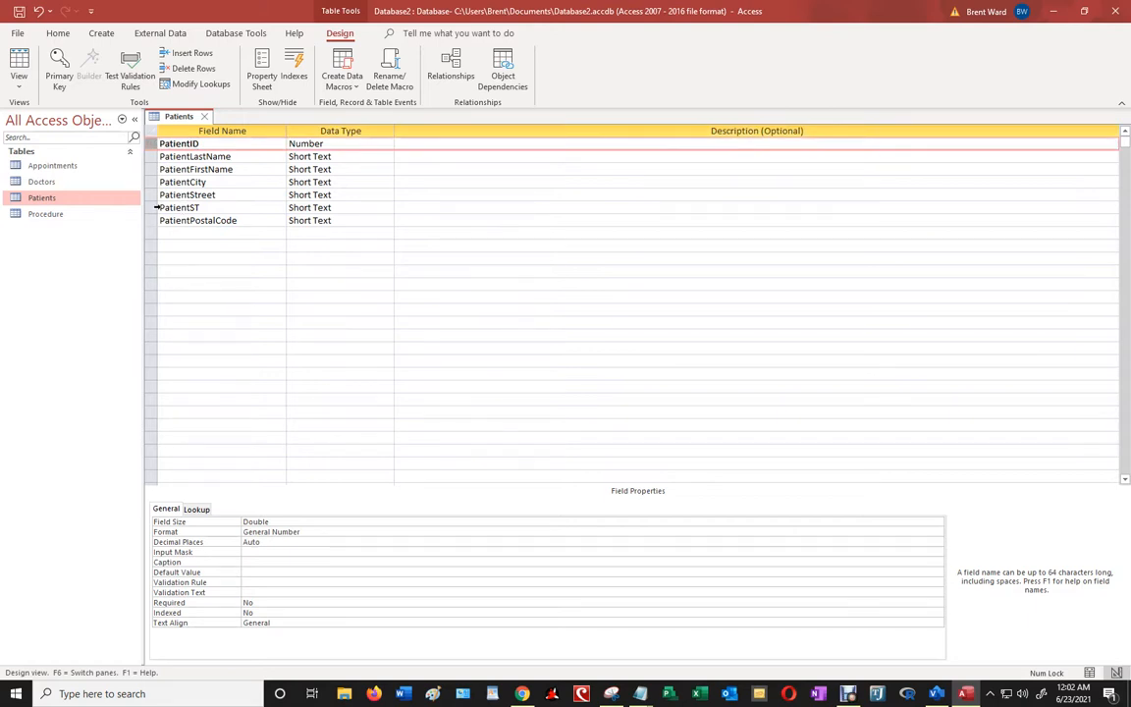
{"action": "left_click", "coordinate": [339, 144]}
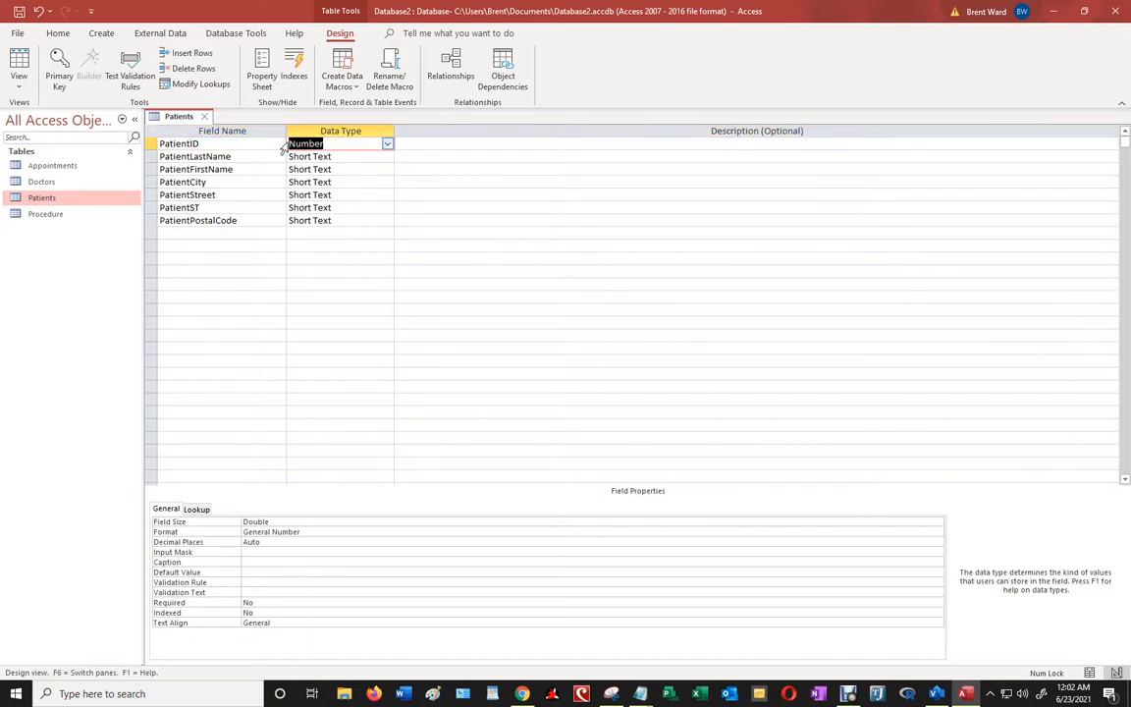
{"action": "type", "text": "Short Text"}
{"action": "key", "text": "Tab"}
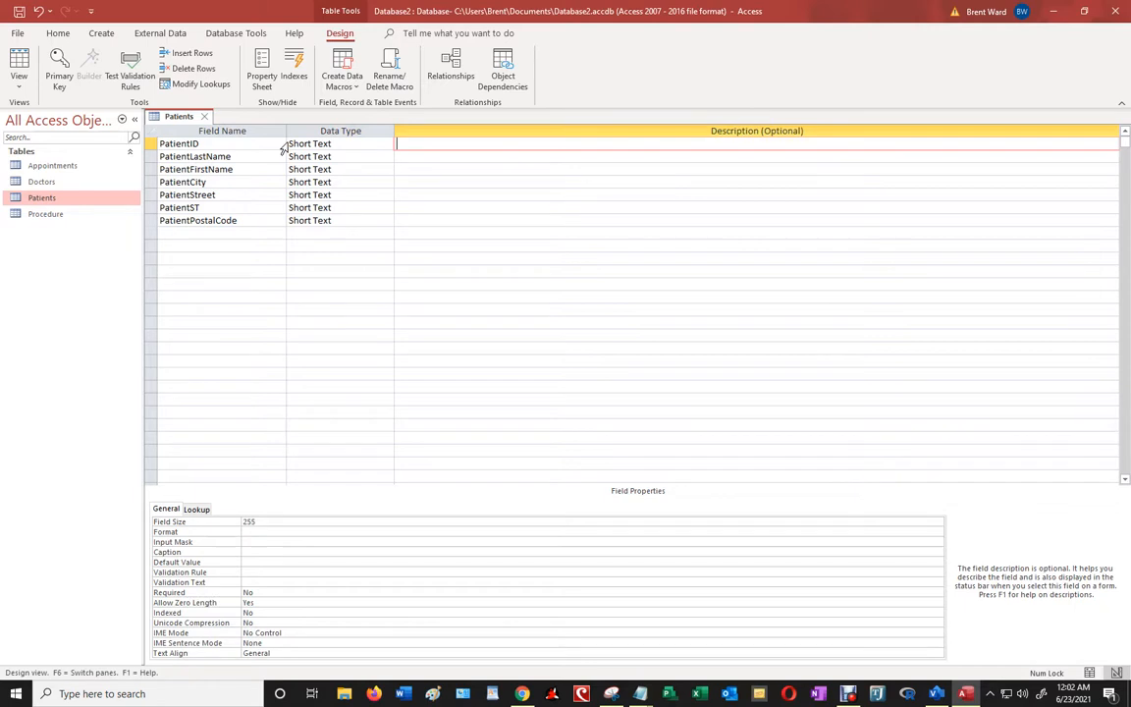
{"action": "left_click", "coordinate": [145, 144]}
{"action": "left_click", "coordinate": [204, 115]}
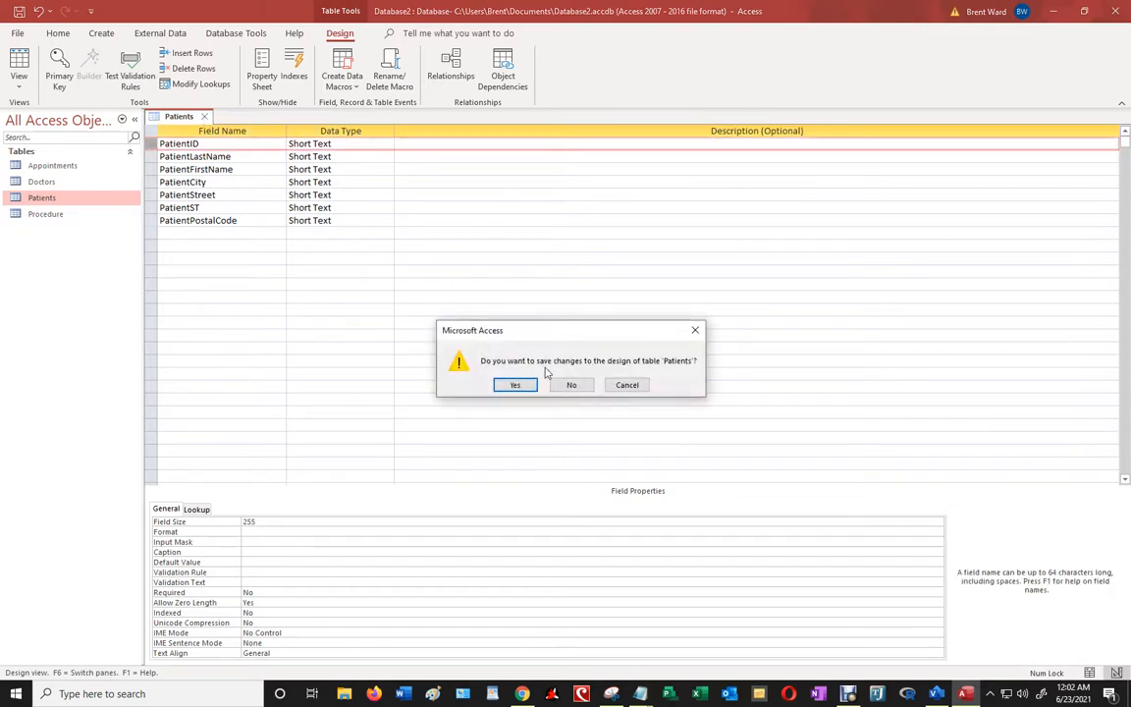
{"action": "left_click", "coordinate": [520, 385]}
Open the Doctors and Patients tables in Datasheet View to check their fields and records
{"action": "left_click", "coordinate": [43, 184]}
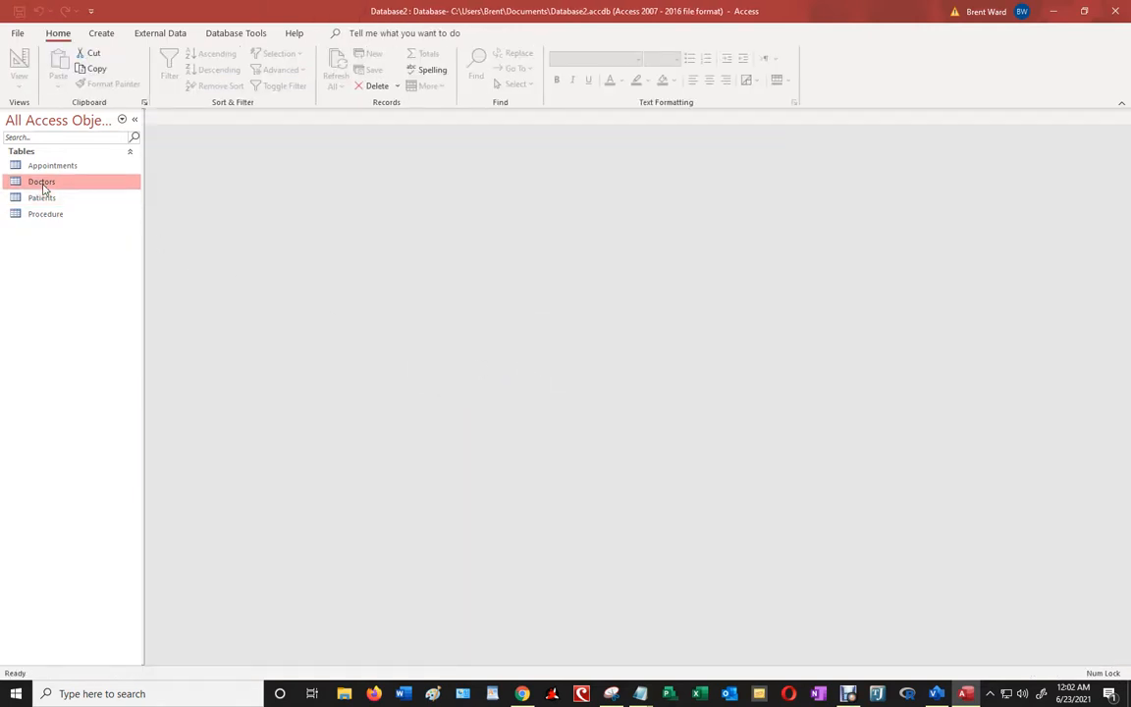
{"action": "double_click", "coordinate": [43, 185]}
{"action": "double_click", "coordinate": [44, 199]}
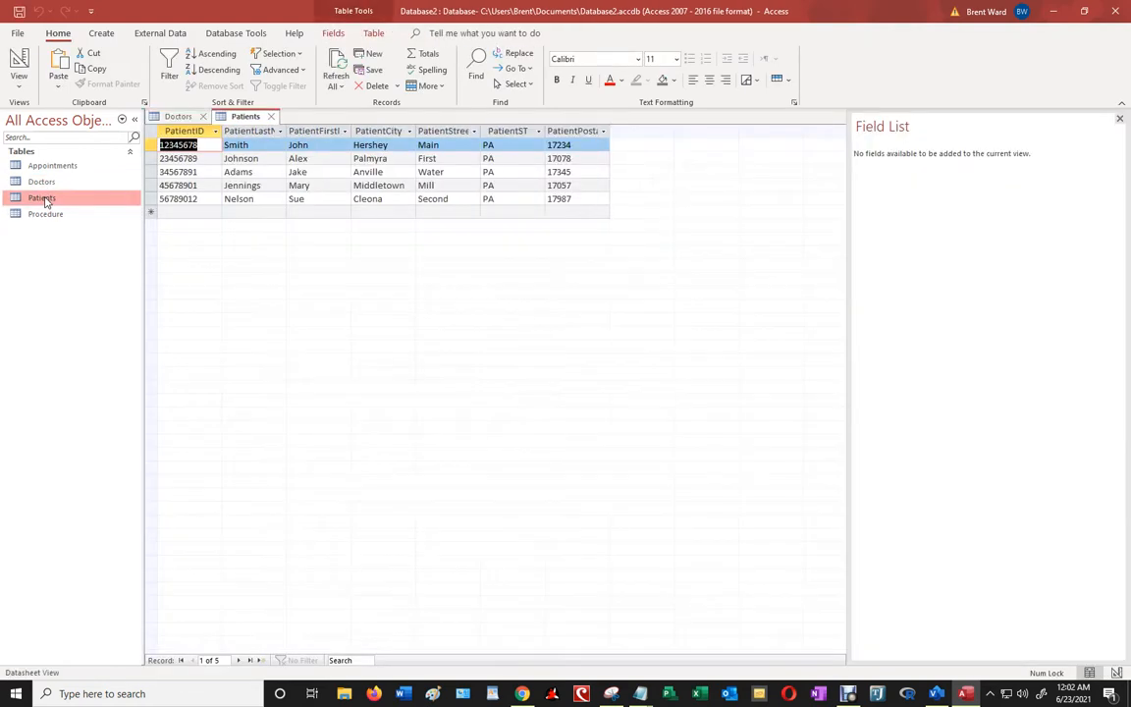
Open the Procedure table, close the Patients and Doctors tables, and switch Procedure to Design View
{"action": "double_click", "coordinate": [46, 215]}
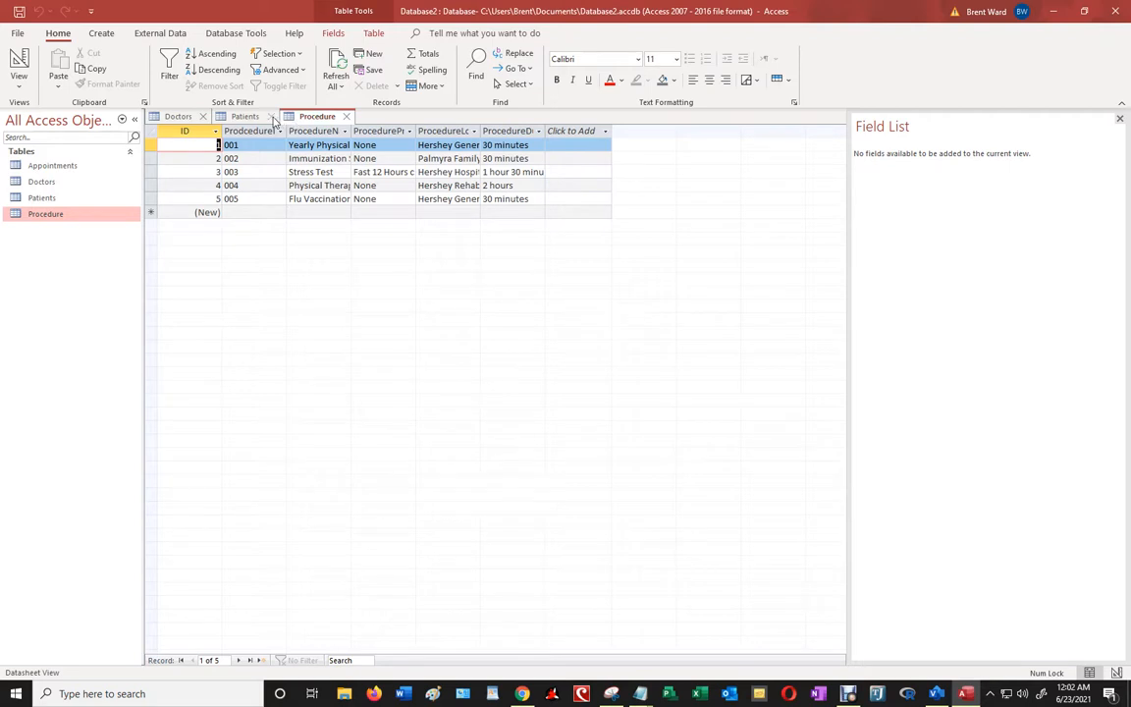
{"action": "left_click", "coordinate": [271, 116]}
{"action": "left_click", "coordinate": [207, 117]}
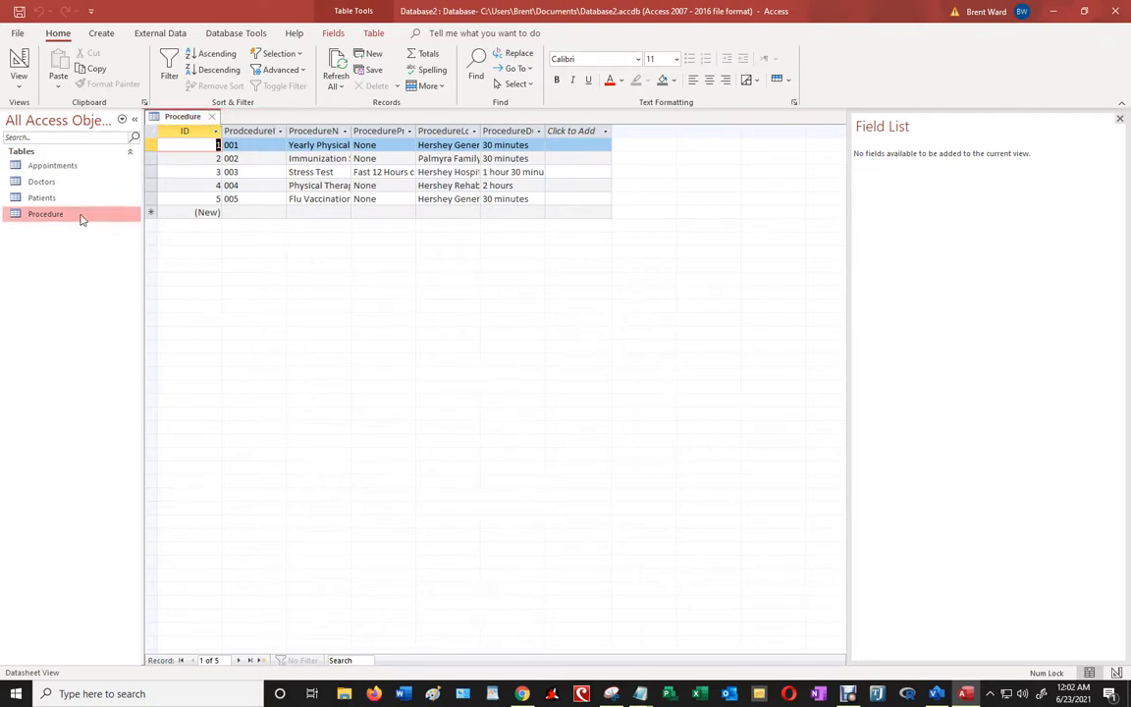
{"action": "right_click", "coordinate": [179, 120]}
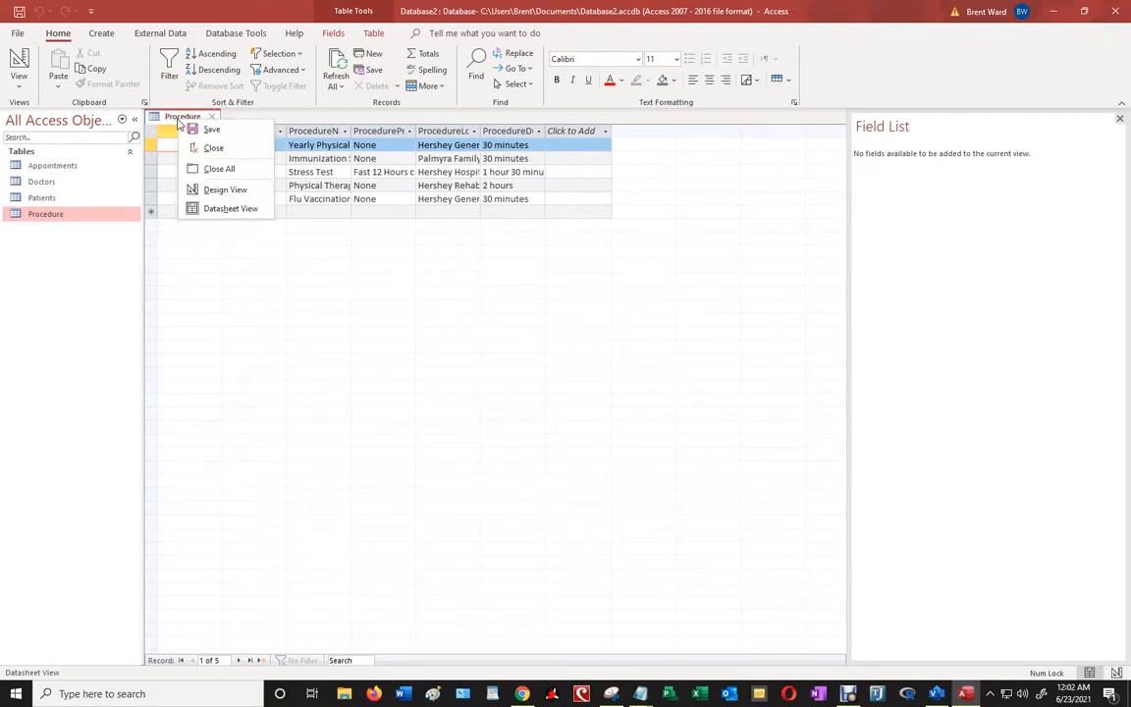
{"action": "left_click", "coordinate": [224, 189]}
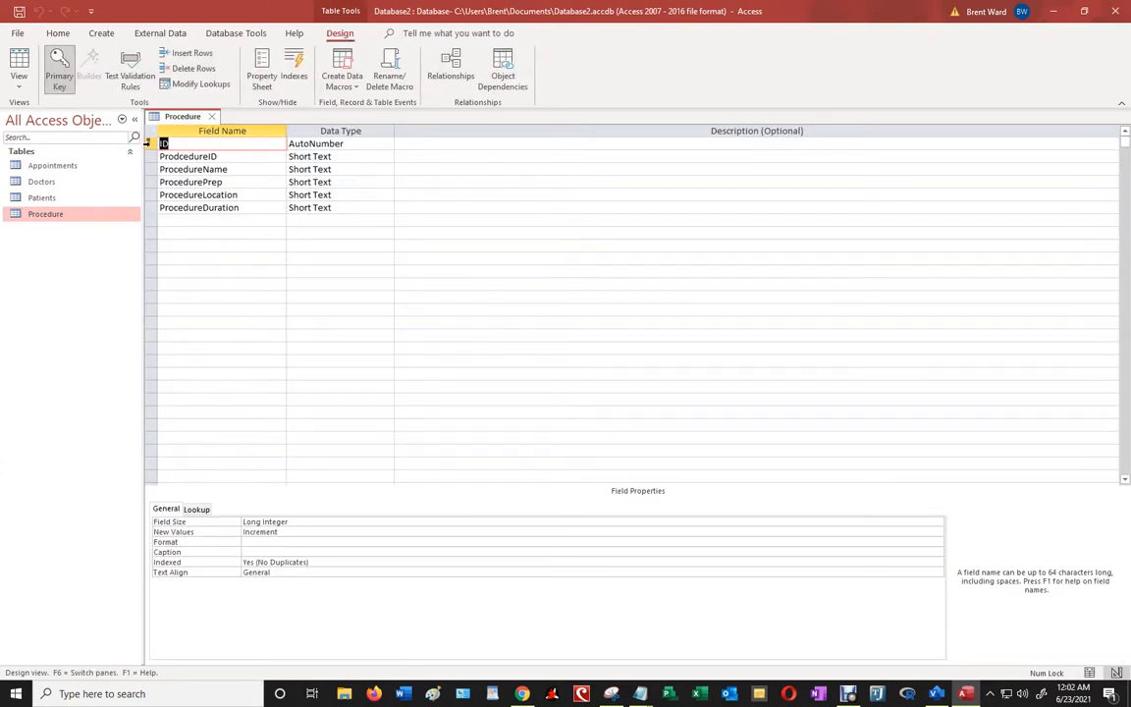
Delete the ID field from the Procedure table, removing its primary key as well
{"action": "left_click", "coordinate": [147, 143]}
{"action": "right_click", "coordinate": [147, 143]}
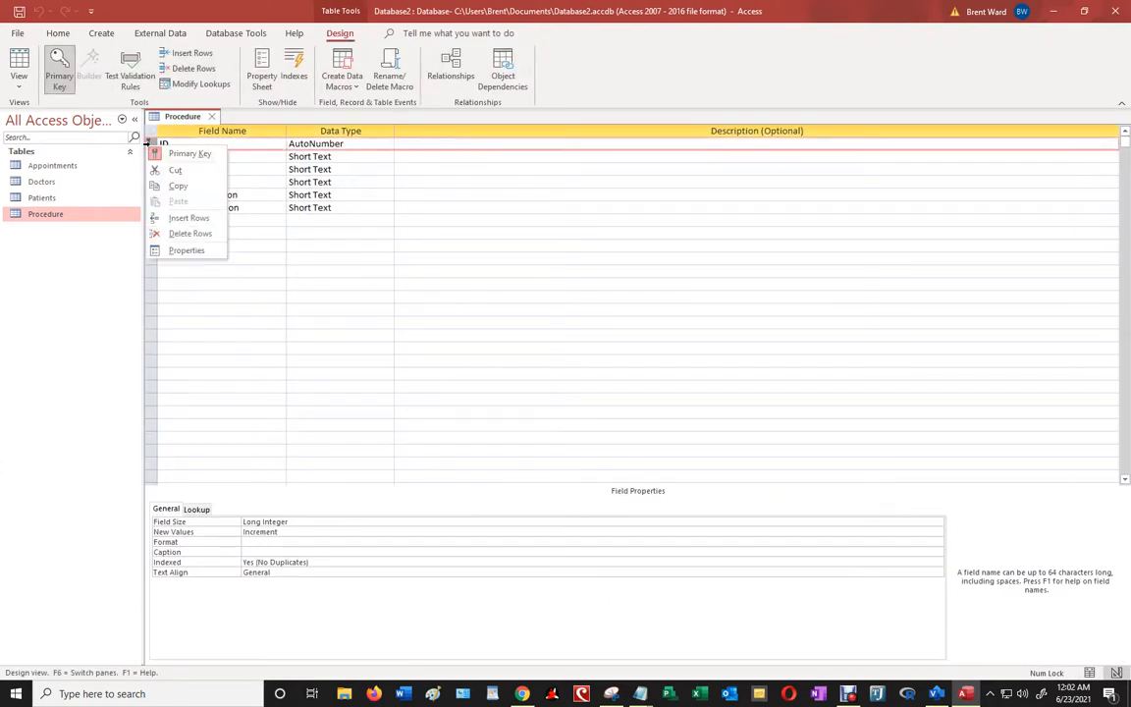
{"action": "left_click", "coordinate": [191, 235]}
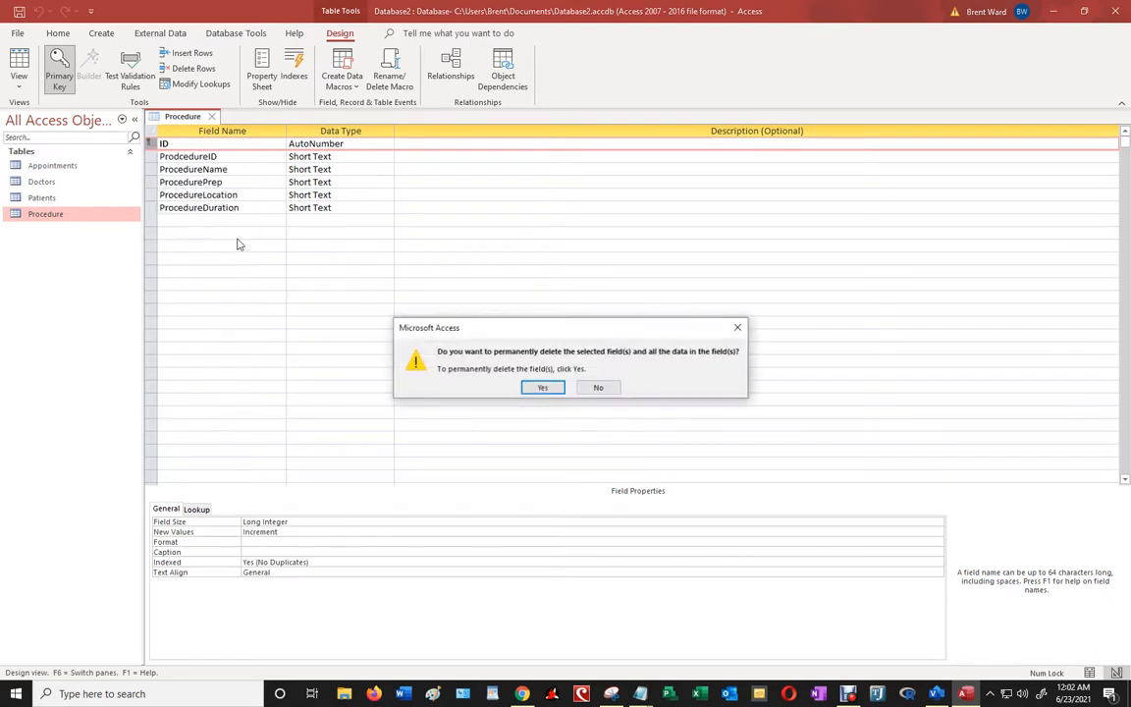
{"action": "left_click", "coordinate": [546, 387]}
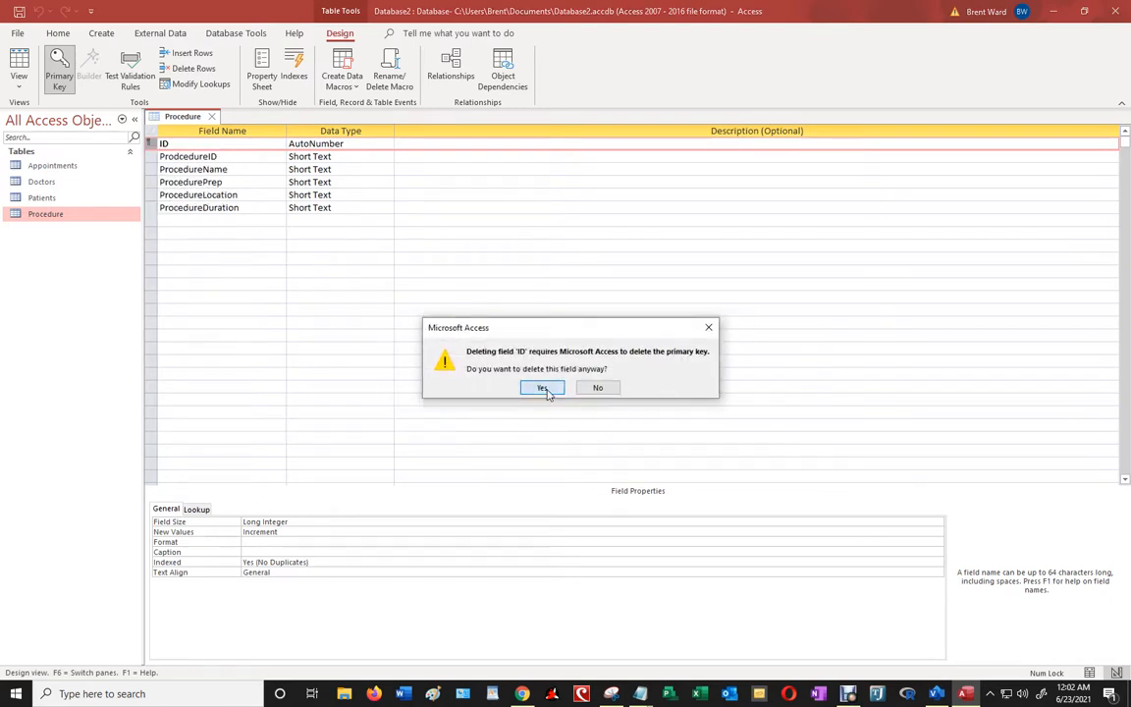
{"action": "left_click", "coordinate": [547, 390]}
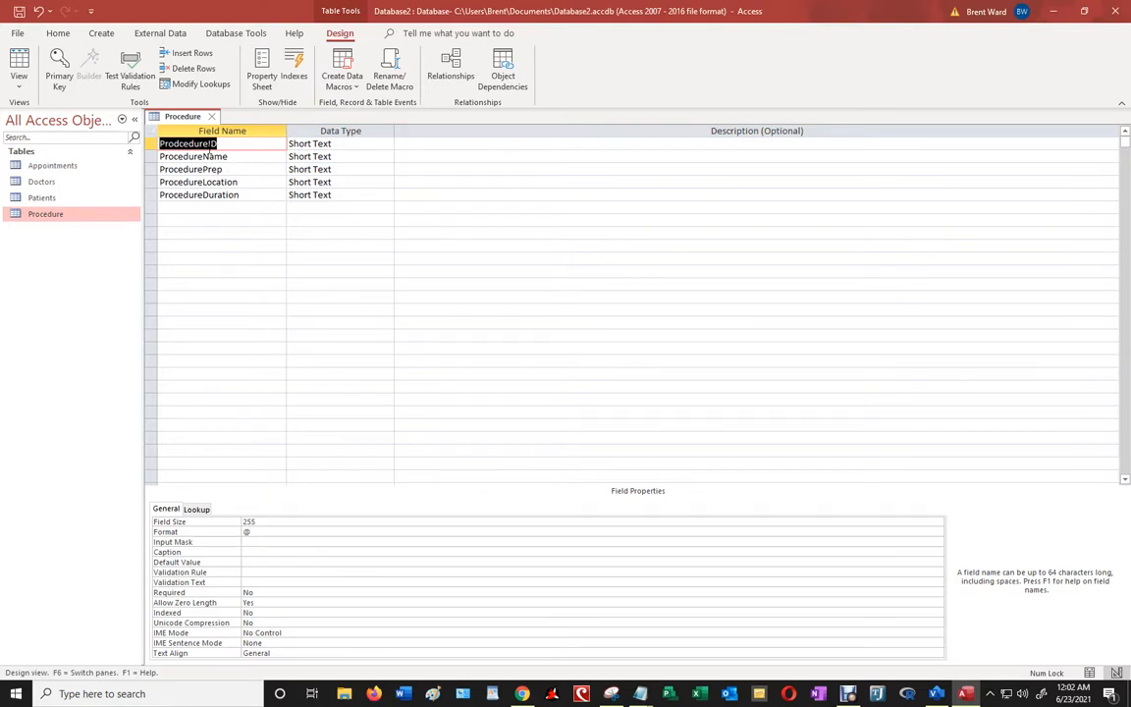
Set ProdcedureID as the primary key, then save the design and close the Procedure table
{"action": "left_click", "coordinate": [149, 143]}
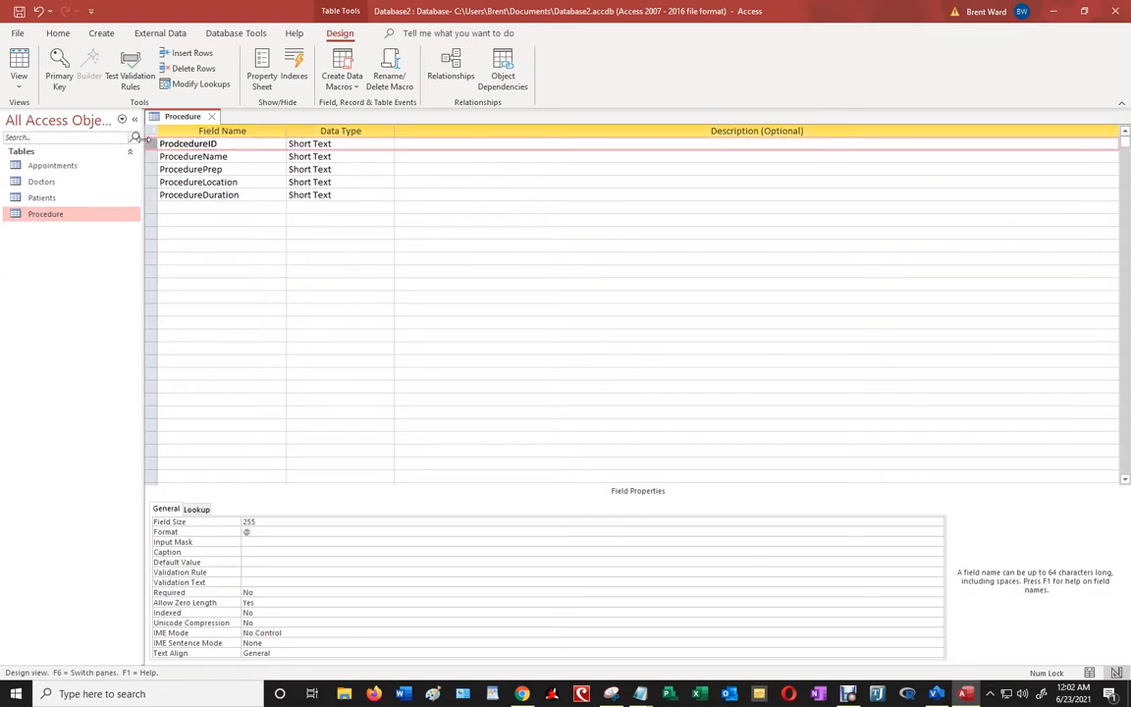
{"action": "left_click", "coordinate": [59, 68]}
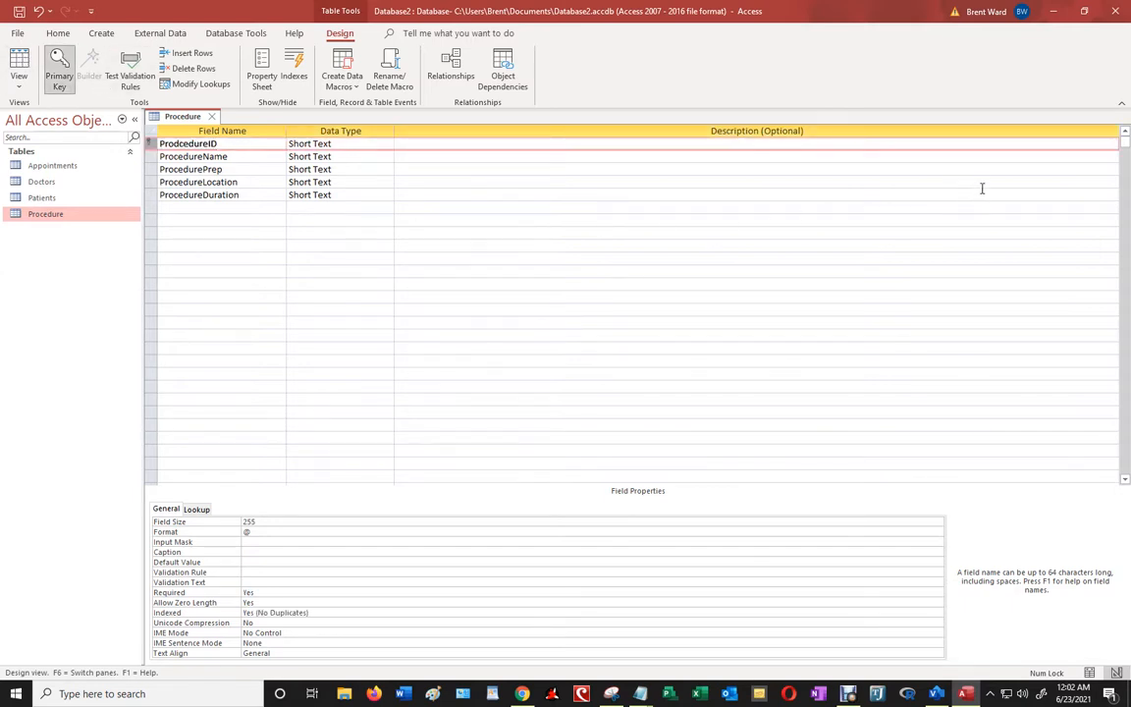
{"action": "left_click", "coordinate": [211, 115]}
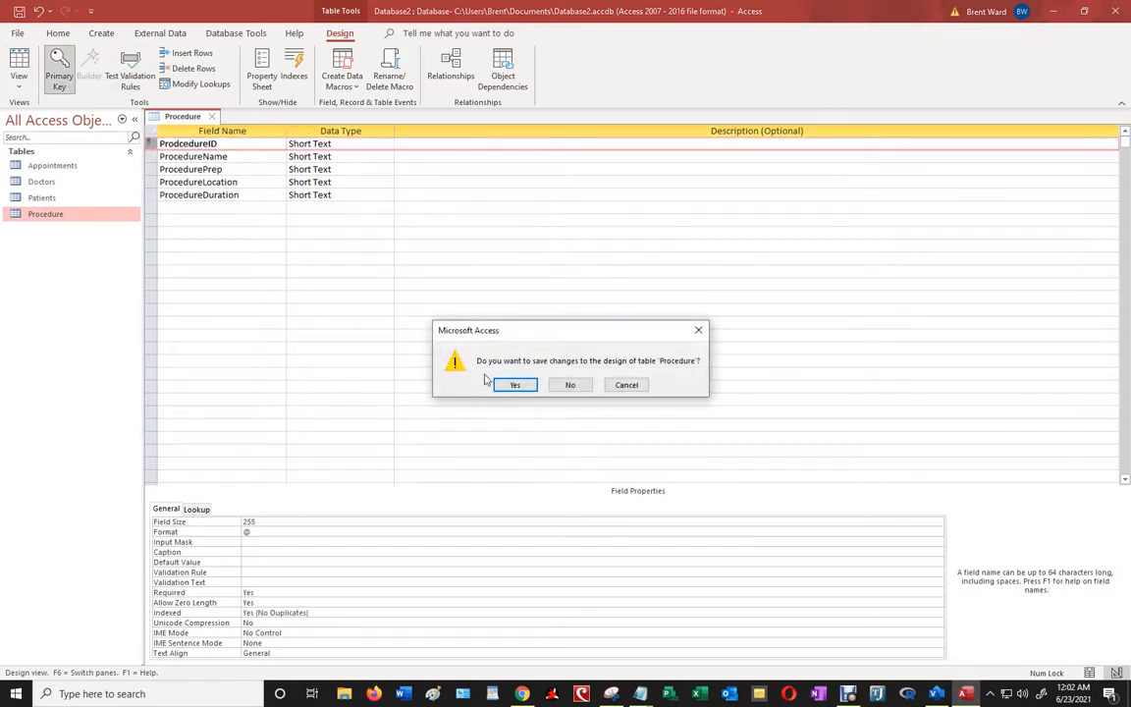
{"action": "left_click", "coordinate": [514, 383]}
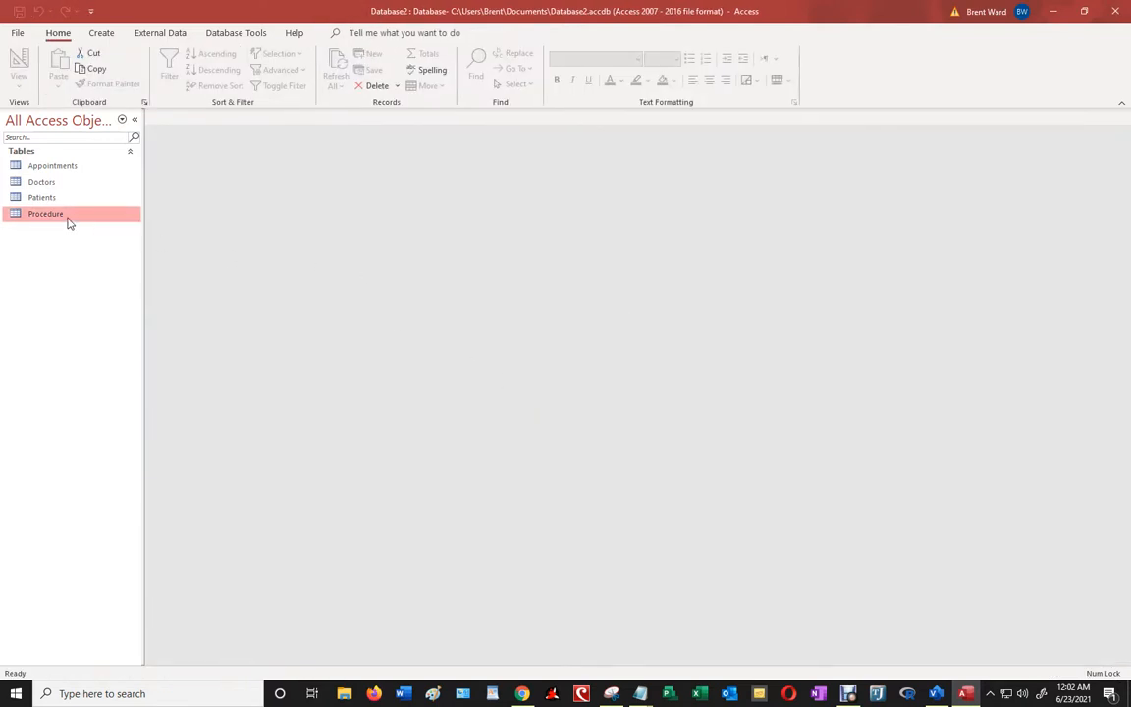
Open the Appointments table and widen its ID, date, time and location columns to show their full field names
{"action": "double_click", "coordinate": [55, 167]}
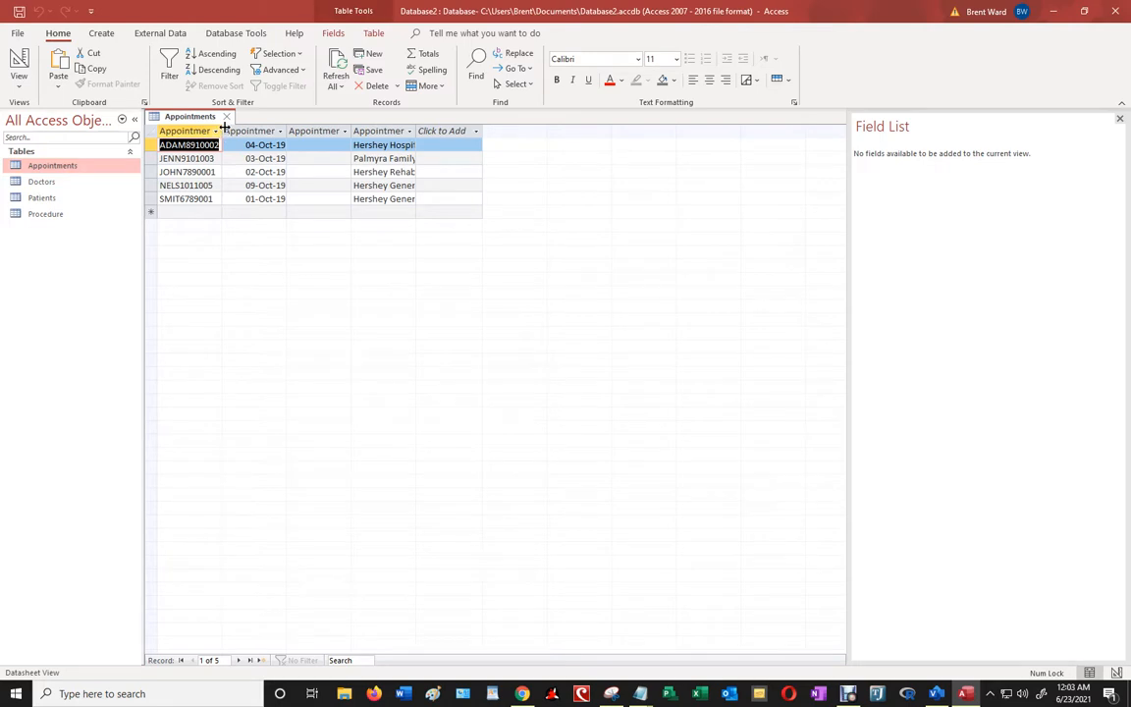
{"action": "left_click_drag", "start_coordinate": [221, 131], "coordinate": [253, 127]}
{"action": "left_click_drag", "start_coordinate": [322, 128], "coordinate": [449, 132]}
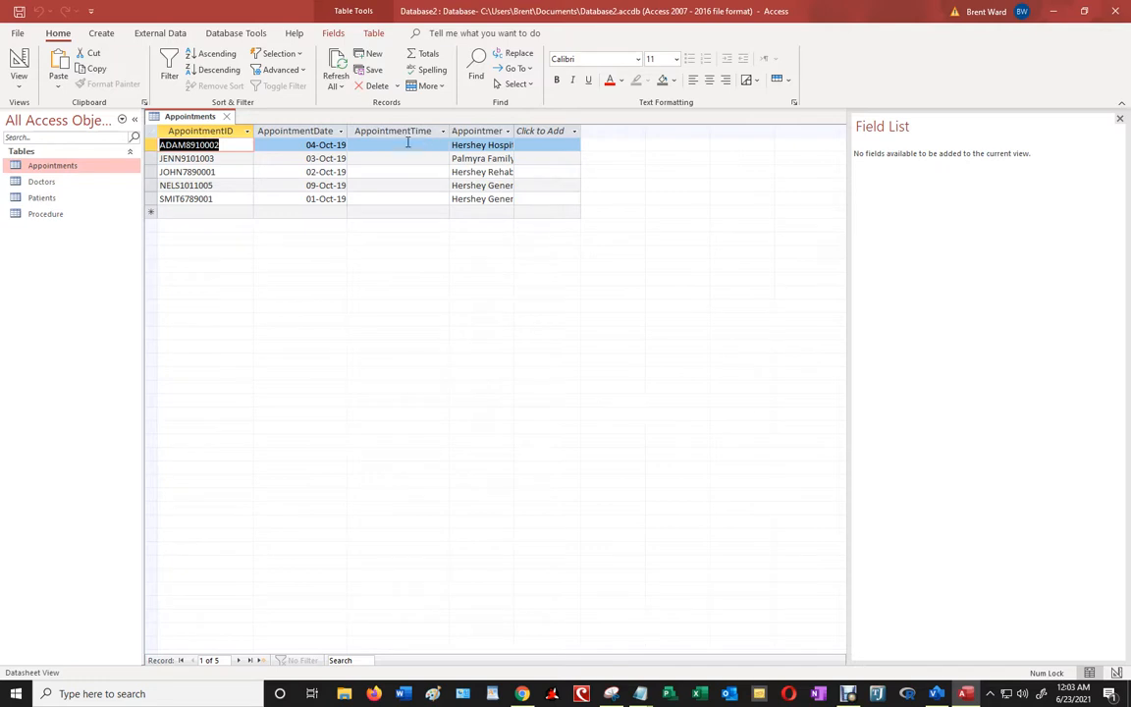
{"action": "left_click", "coordinate": [407, 144]}
{"action": "left_click", "coordinate": [404, 185]}
{"action": "left_click", "coordinate": [421, 146]}
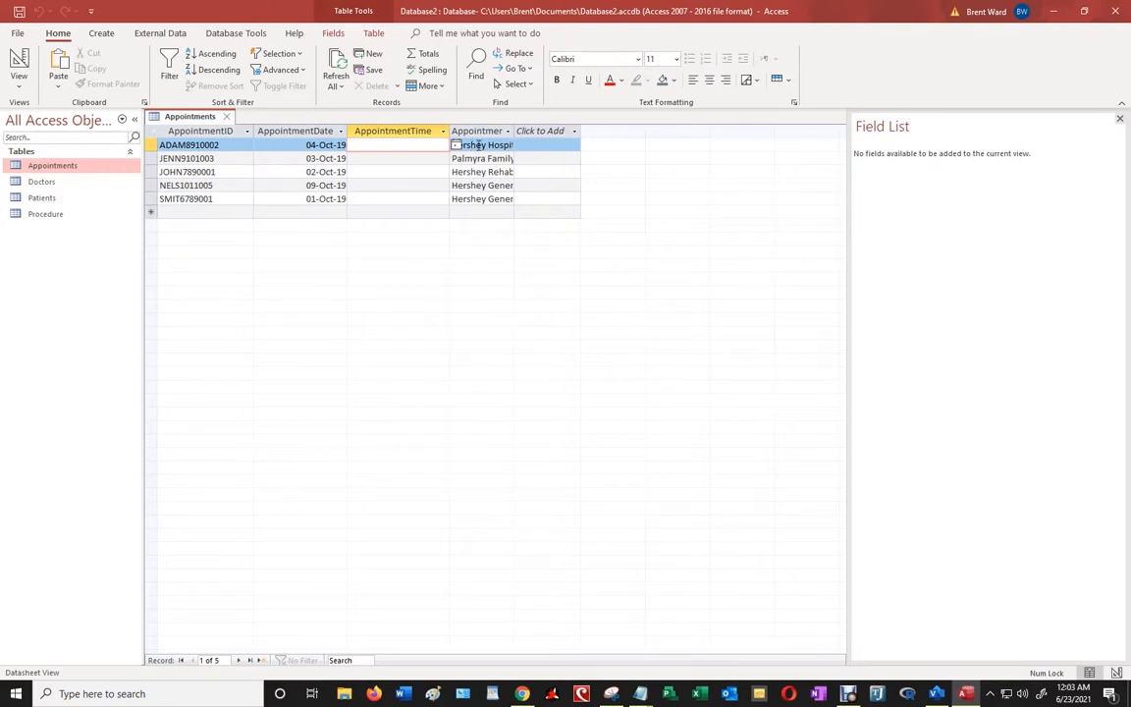
{"action": "left_click_drag", "start_coordinate": [514, 130], "coordinate": [553, 130]}
{"action": "left_click", "coordinate": [477, 266]}
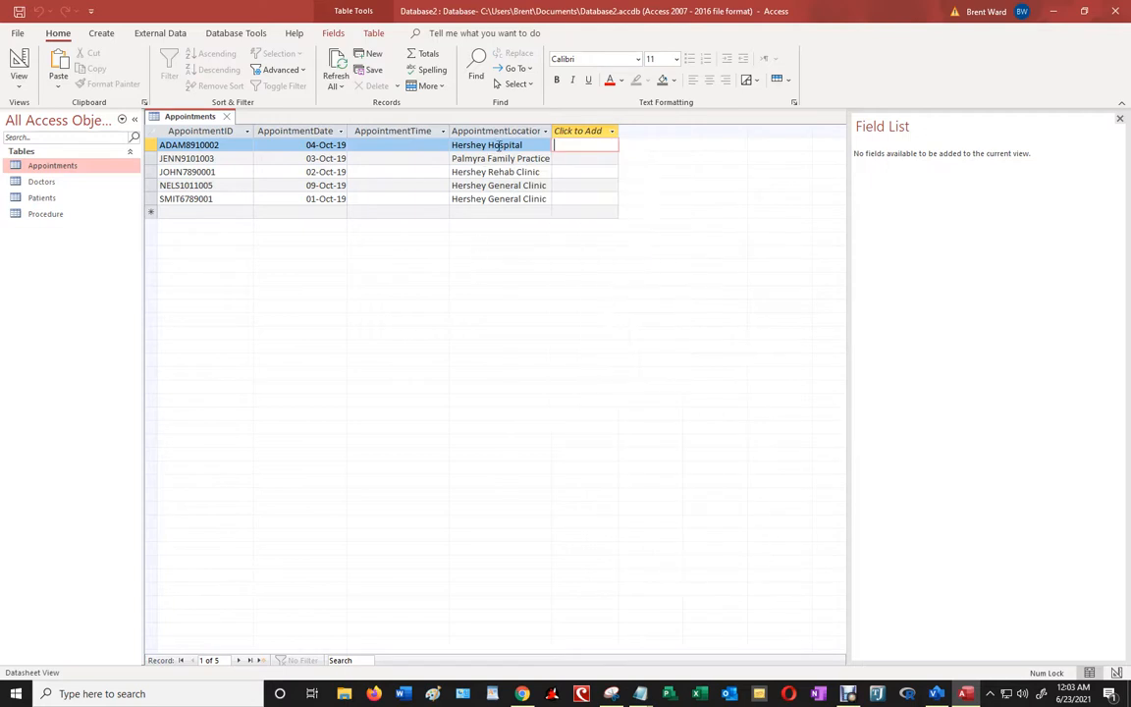
Open the Doctors, Patients and Procedure tables in Datasheet View to check their fields and records
{"action": "double_click", "coordinate": [39, 182]}
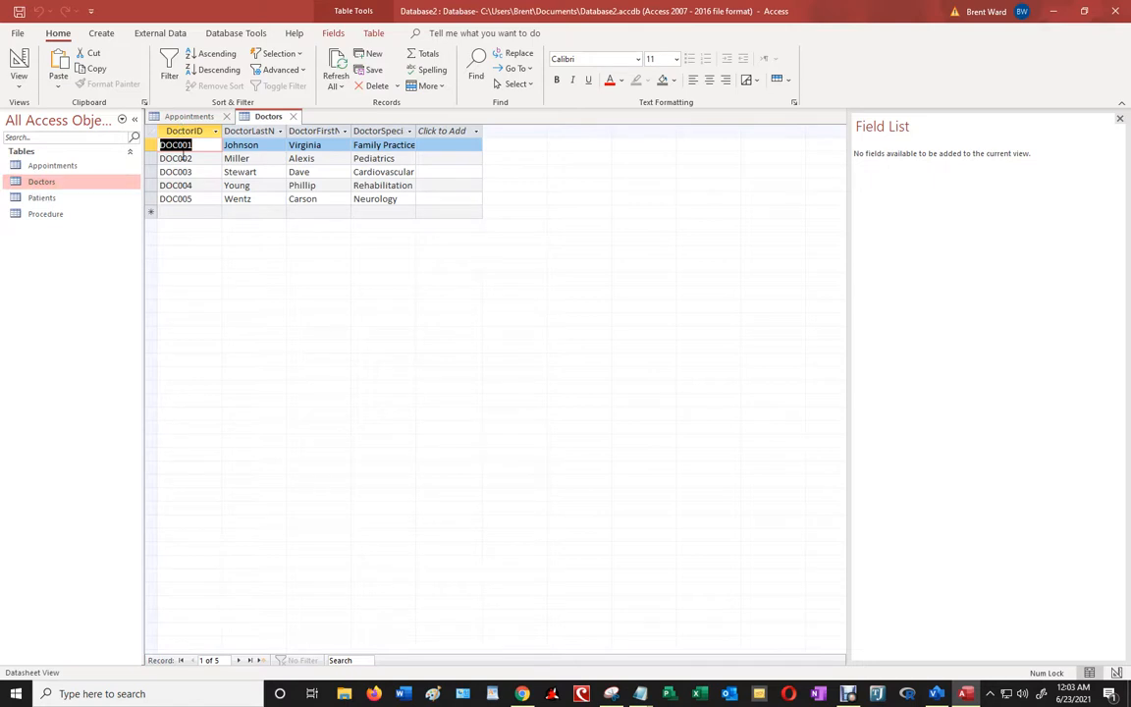
{"action": "double_click", "coordinate": [59, 198]}
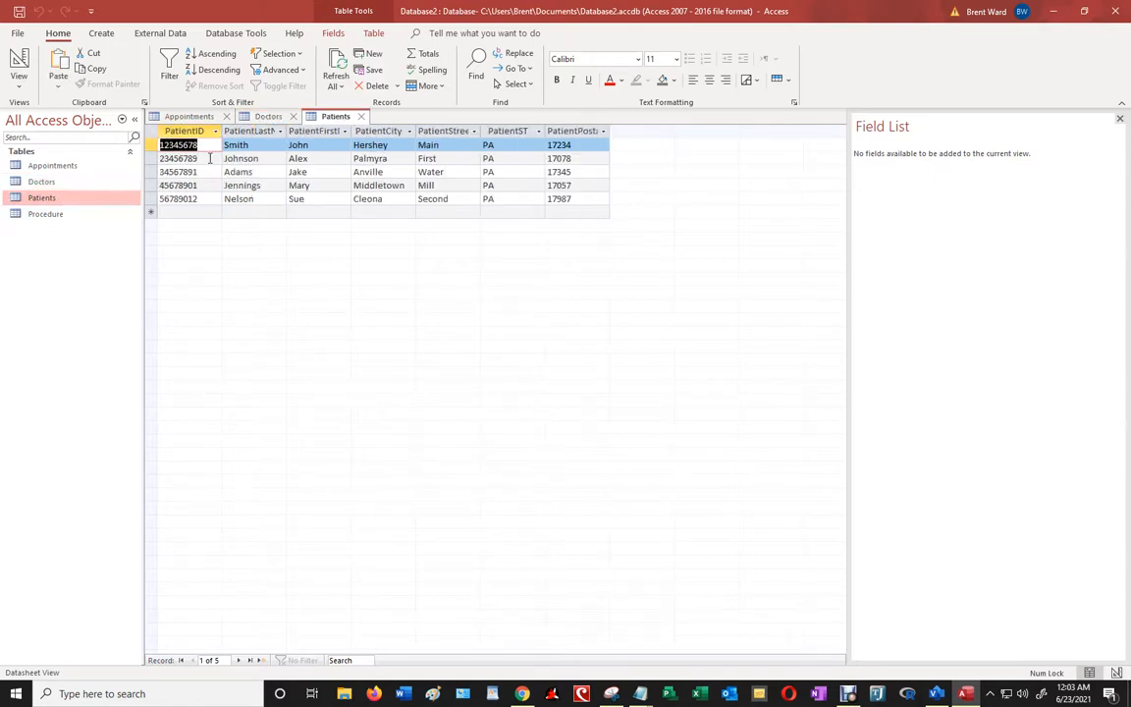
{"action": "left_click", "coordinate": [290, 158]}
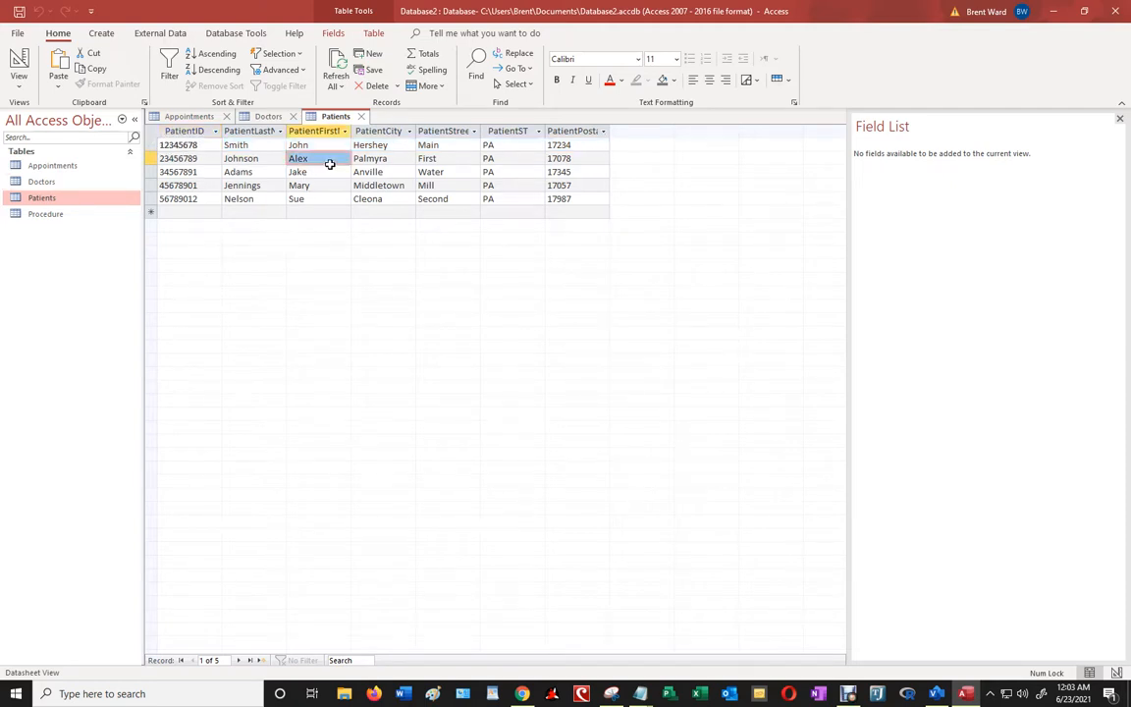
{"action": "double_click", "coordinate": [54, 214]}
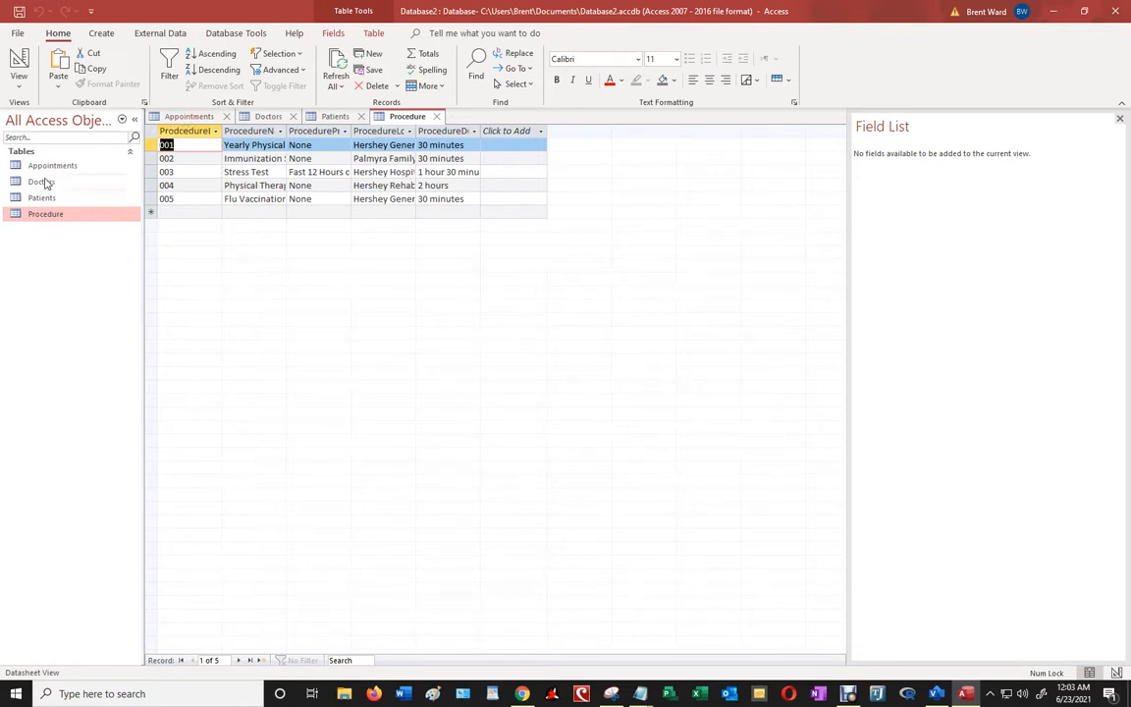
Correct the misspelled ProdcedureID field name to ProcedureID in the Procedure table's design, then save and close the table
{"action": "right_click", "coordinate": [46, 215]}
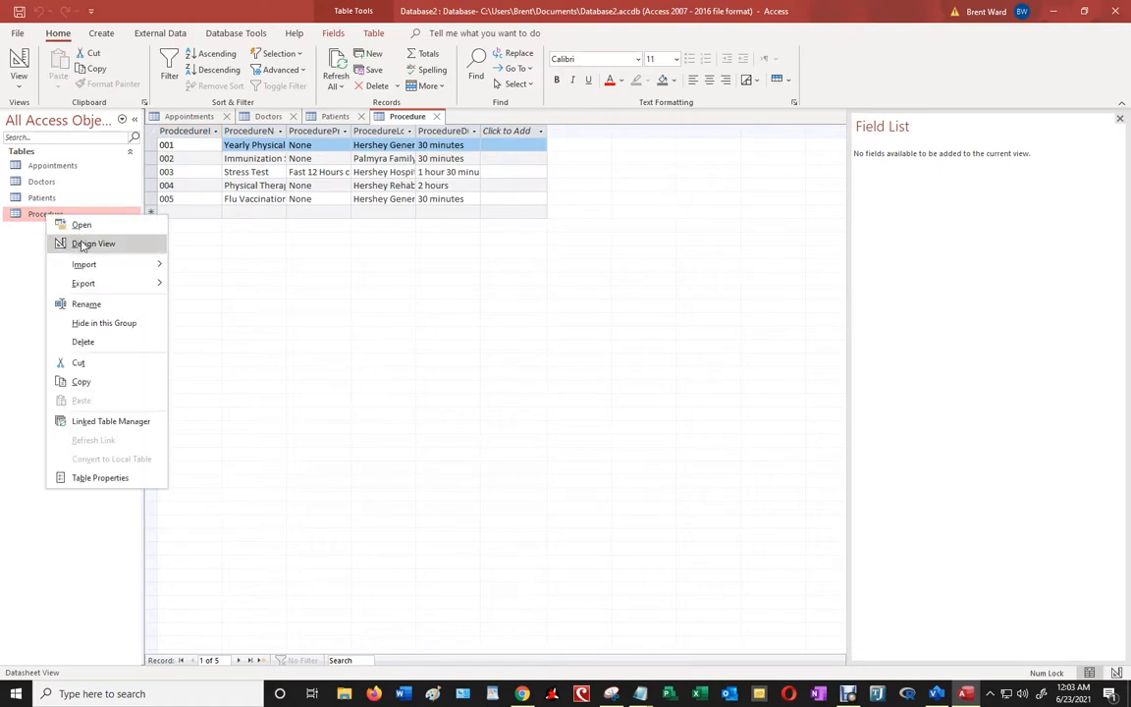
{"action": "left_click", "coordinate": [90, 243]}
{"action": "left_click", "coordinate": [183, 143]}
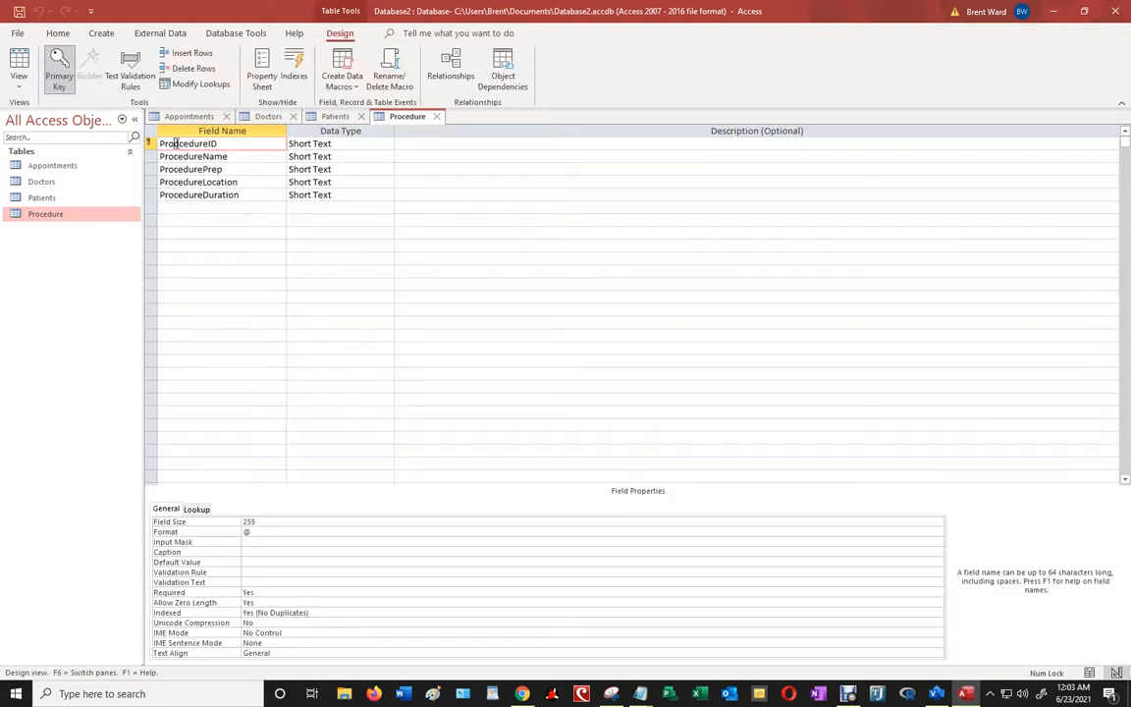
{"action": "key", "text": "BackSpace"}
{"action": "left_click", "coordinate": [318, 246]}
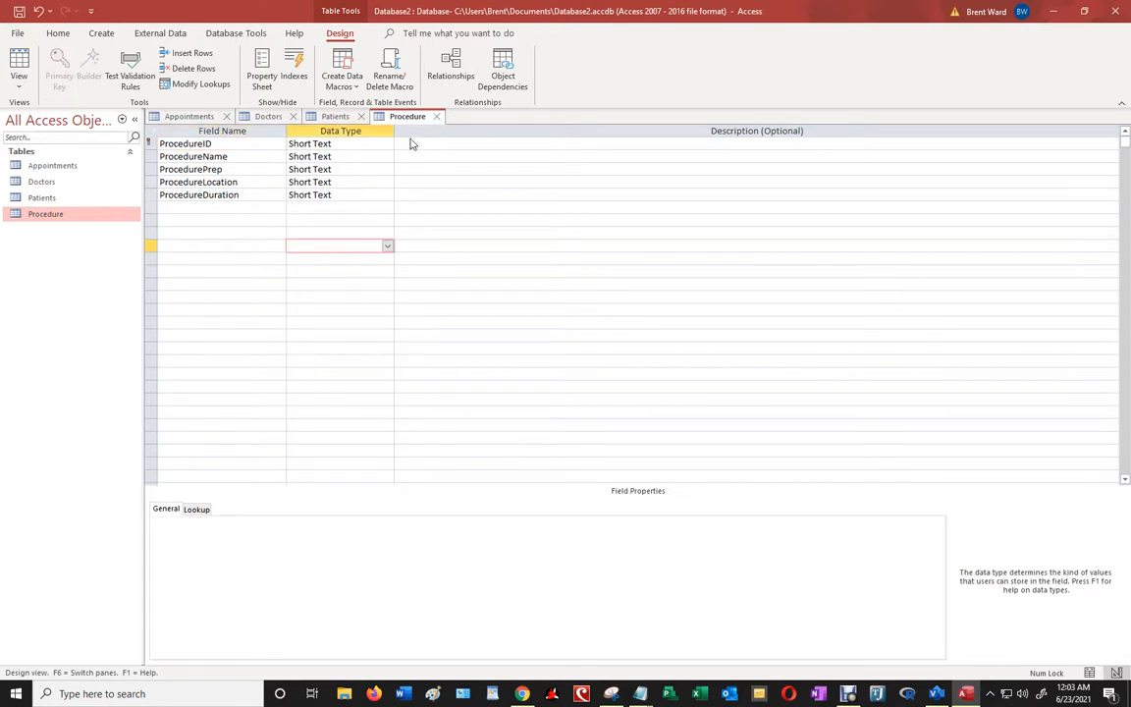
{"action": "left_click", "coordinate": [436, 116]}
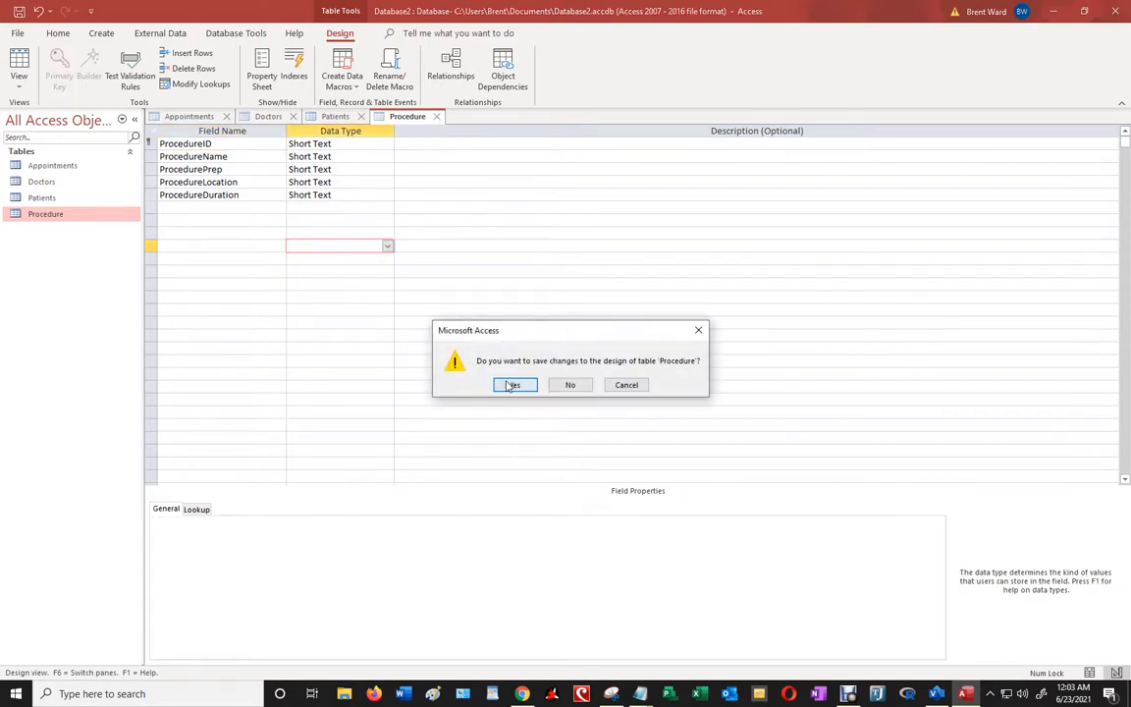
{"action": "left_click", "coordinate": [491, 385]}
Close the Patients, Doctors and Appointments tables, saving the layout changes to Appointments
{"action": "left_click", "coordinate": [360, 117]}
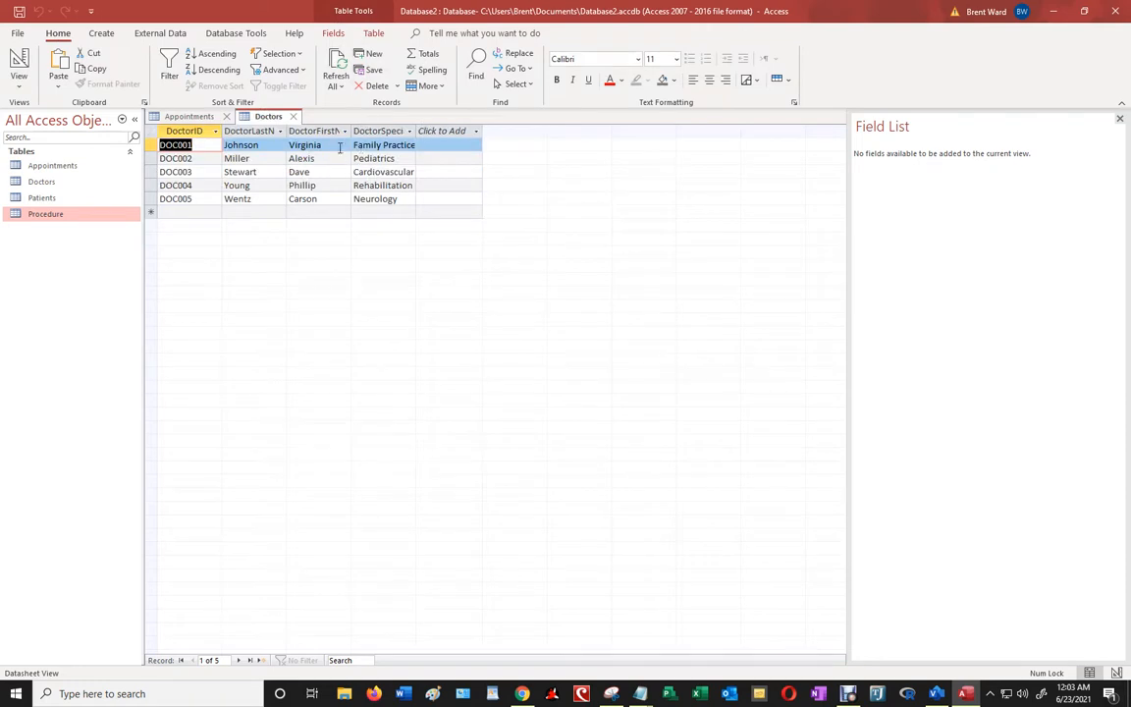
{"action": "left_click", "coordinate": [292, 116]}
{"action": "left_click", "coordinate": [226, 117]}
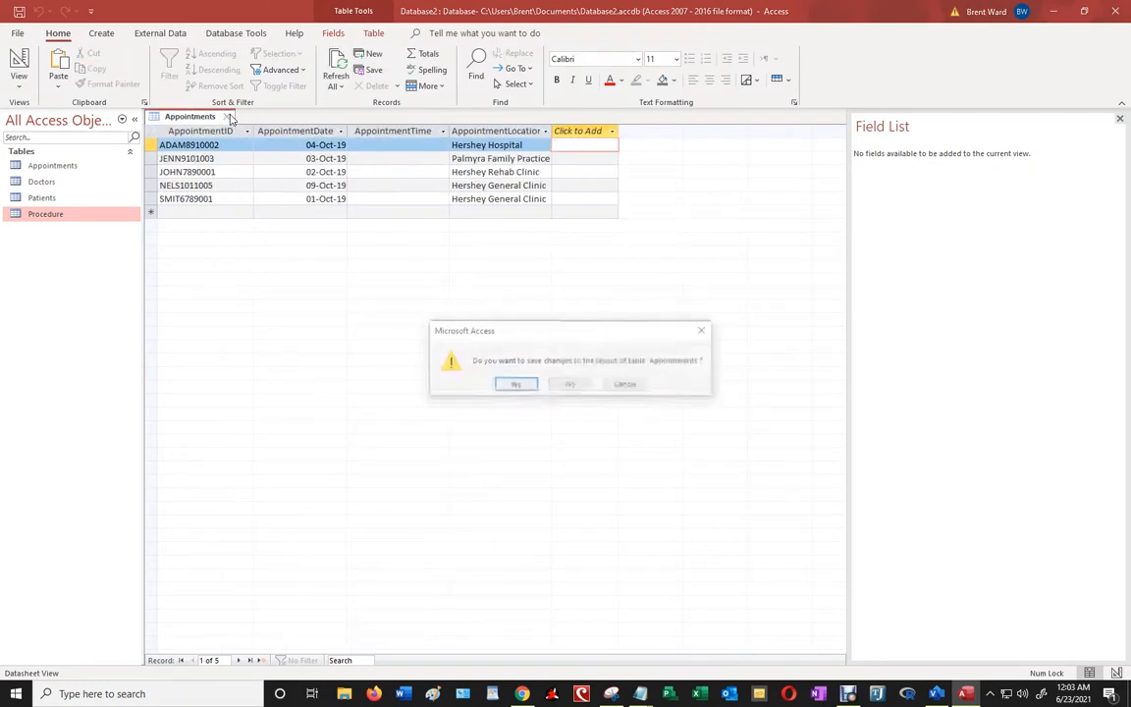
{"action": "left_click", "coordinate": [513, 384]}
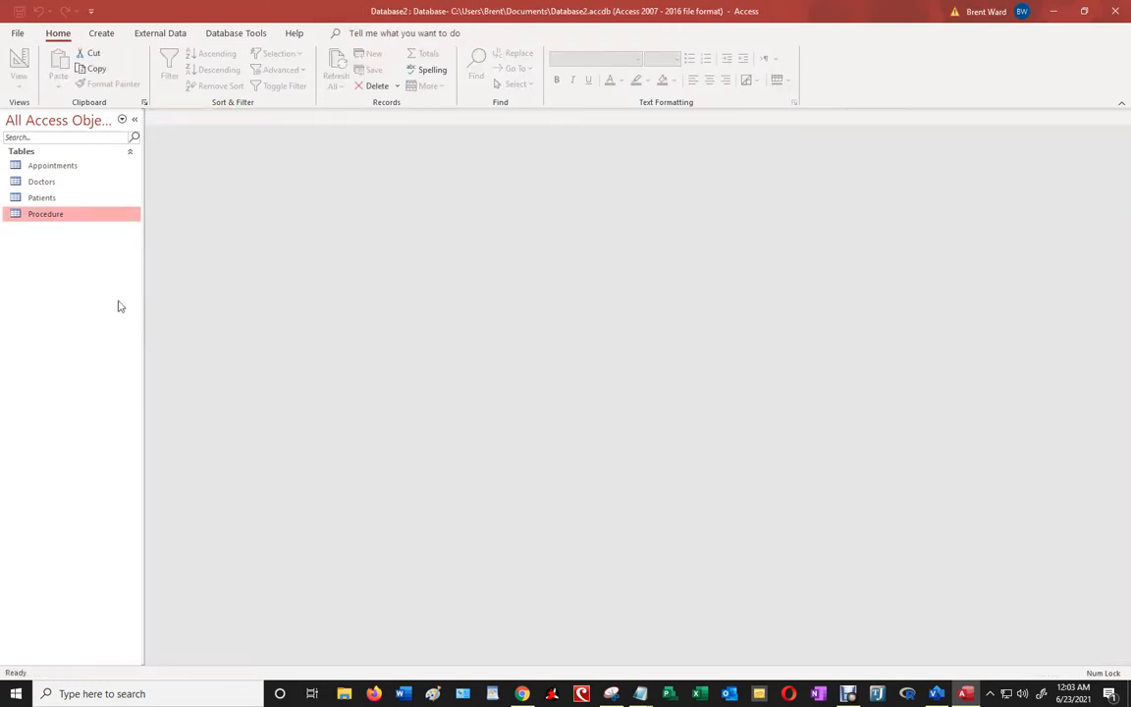
{"action": "left_click", "coordinate": [42, 198]}
{"action": "left_click", "coordinate": [42, 182]}
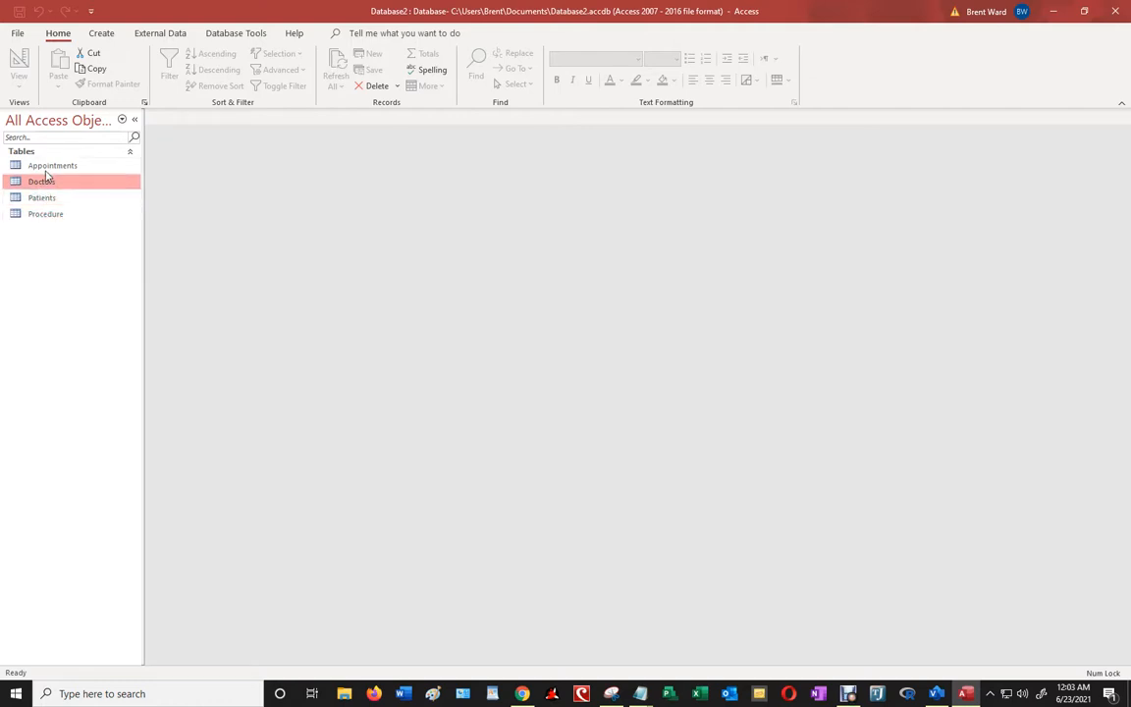
{"action": "left_click", "coordinate": [45, 166]}
{"action": "left_click", "coordinate": [47, 182]}
{"action": "left_click", "coordinate": [54, 198]}
{"action": "left_click", "coordinate": [61, 214]}
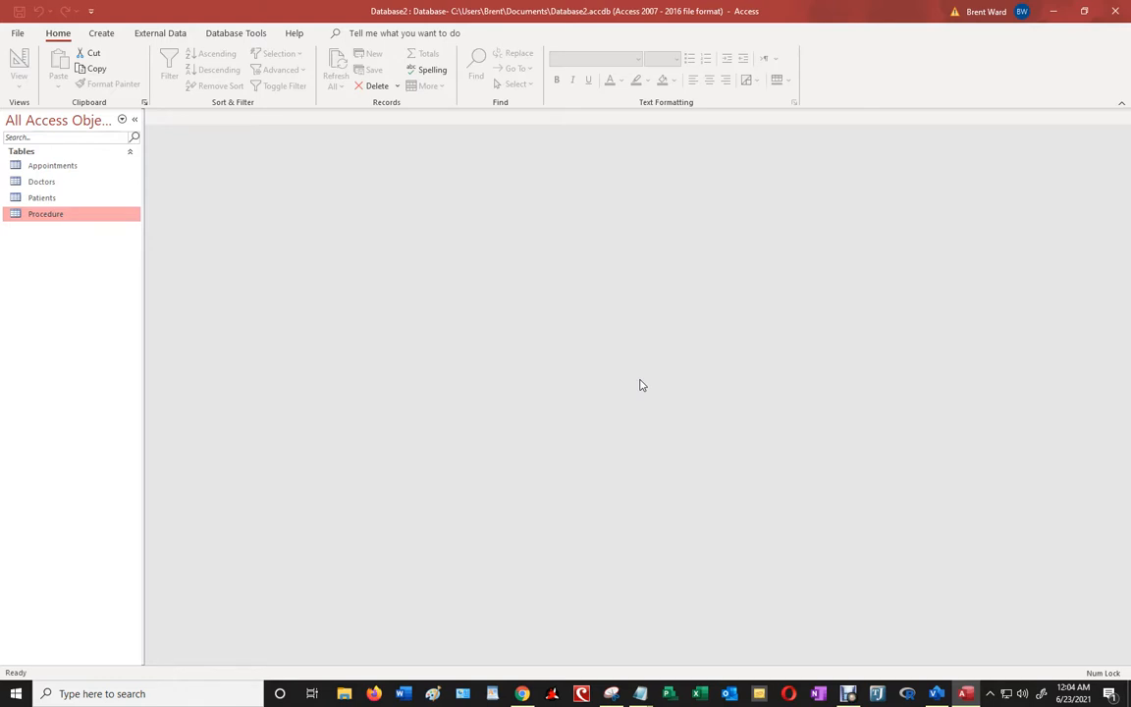
{"action": "left_click", "coordinate": [847, 694]}
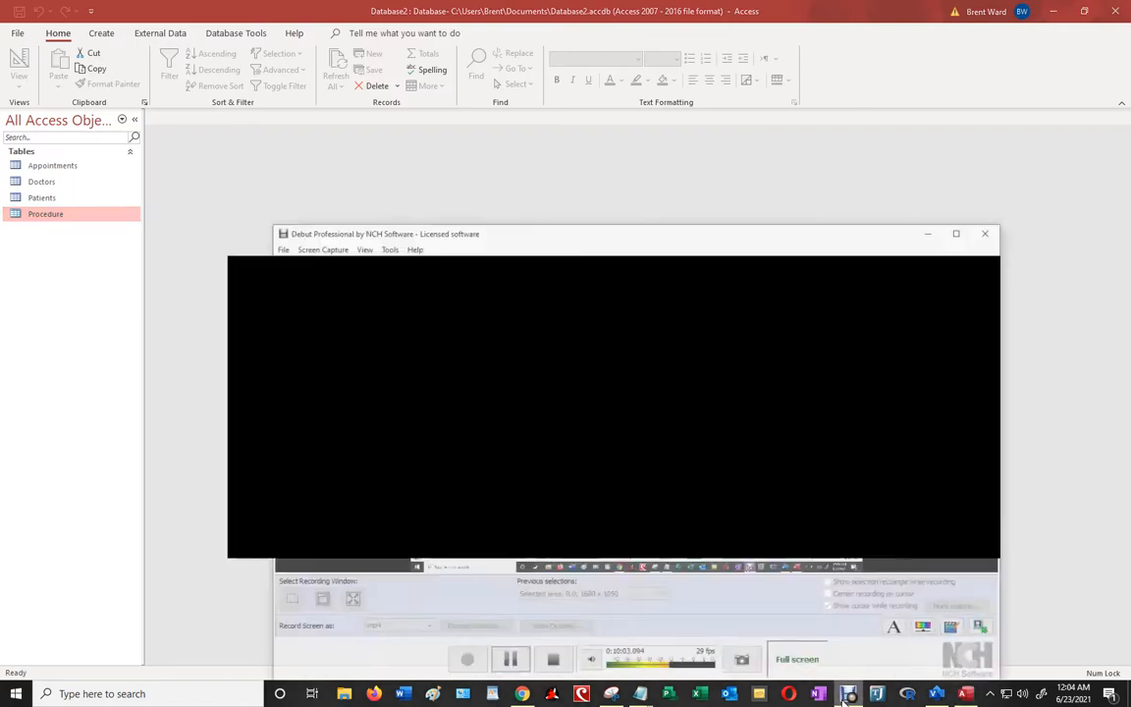